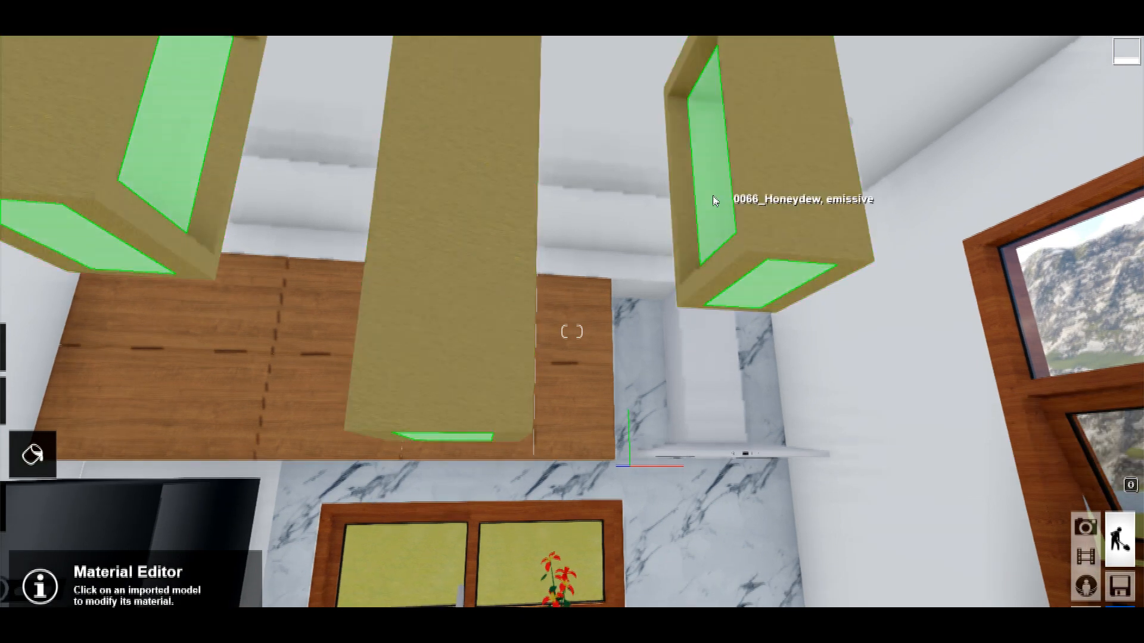
# Give the pendant lamps' light panels a Standard material with raised Emissive and a pale yellow tint, and save it.
pyautogui.click(59, 316)
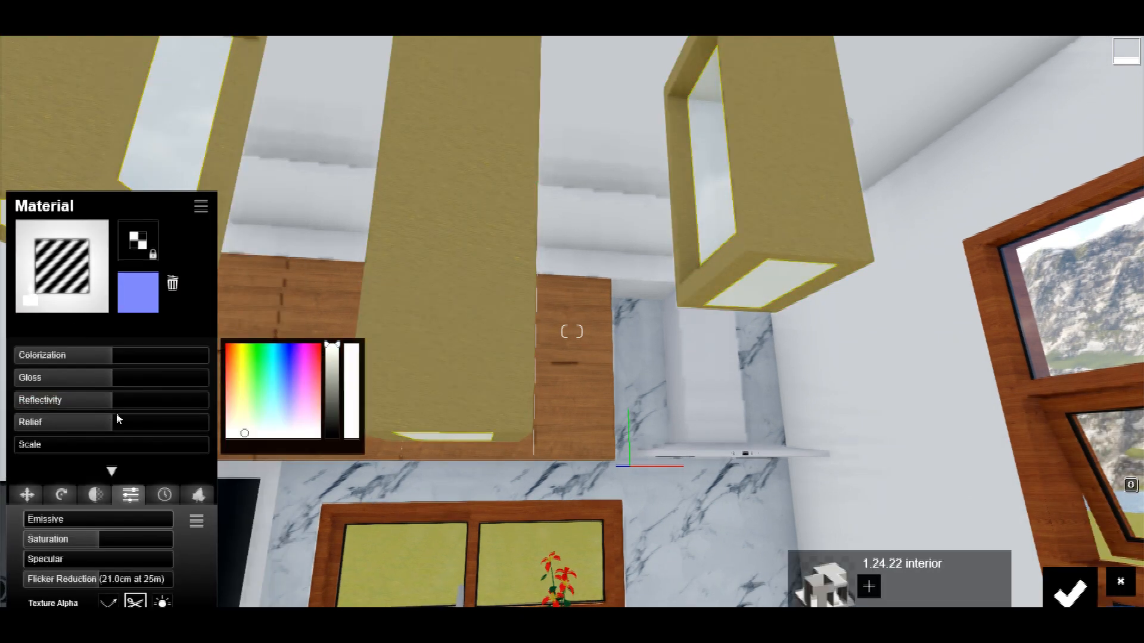
pyautogui.moveTo(35, 523); pyautogui.dragTo(83, 528)
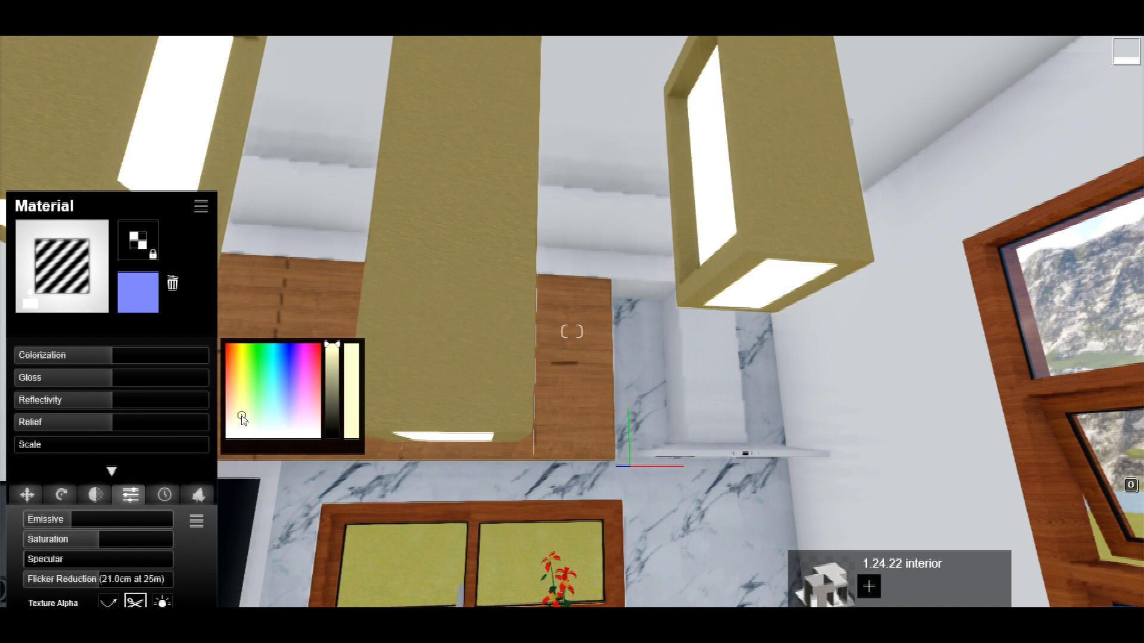
pyautogui.click(1079, 596)
# Make the Color D02 ceiling cove strip a Standard material with Emissive raised and a pale yellow tint, and save it.
pyautogui.moveTo(585, 439); pyautogui.dragTo(569, 439, button='right')
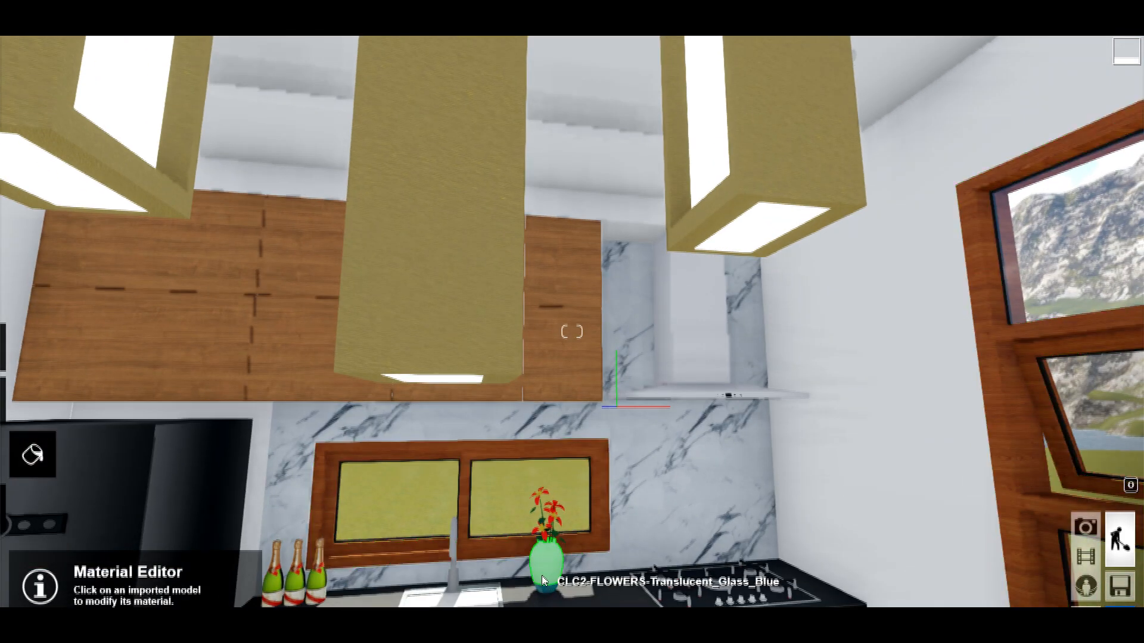
pyautogui.press('q')
pyautogui.press('e')
pyautogui.press('a')
pyautogui.press('w')
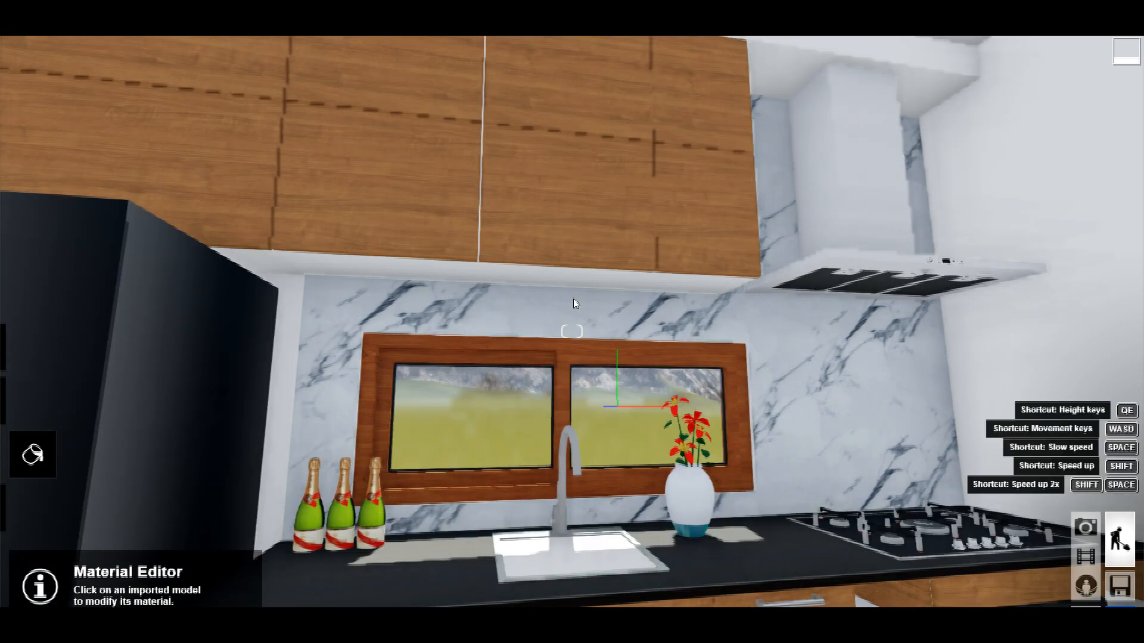
pyautogui.press('s')
pyautogui.press('w')
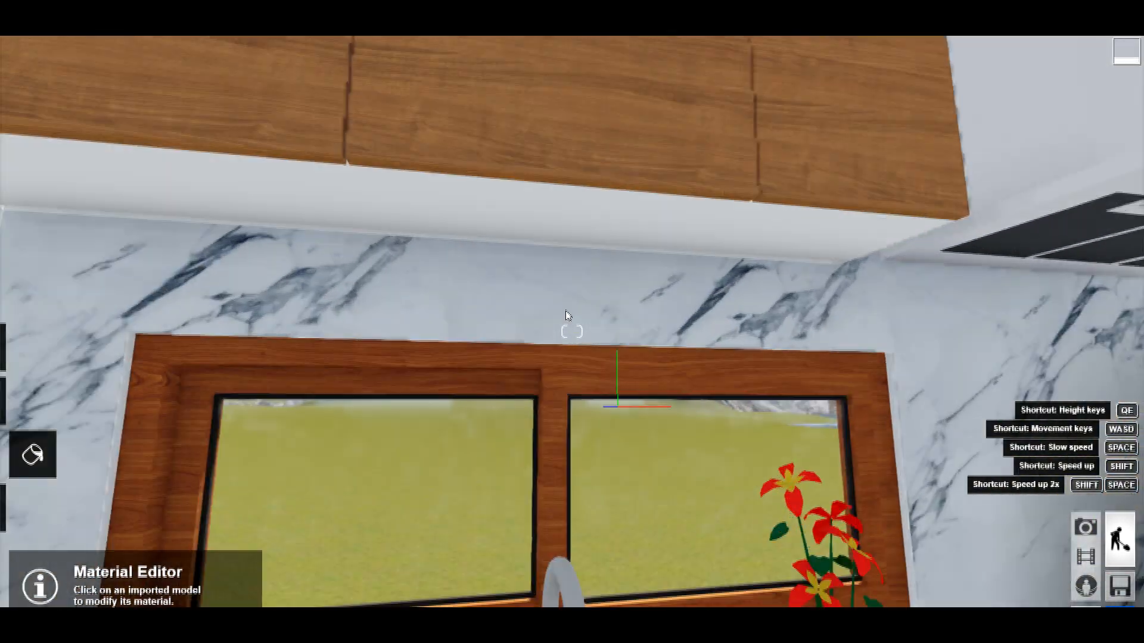
pyautogui.press('q')
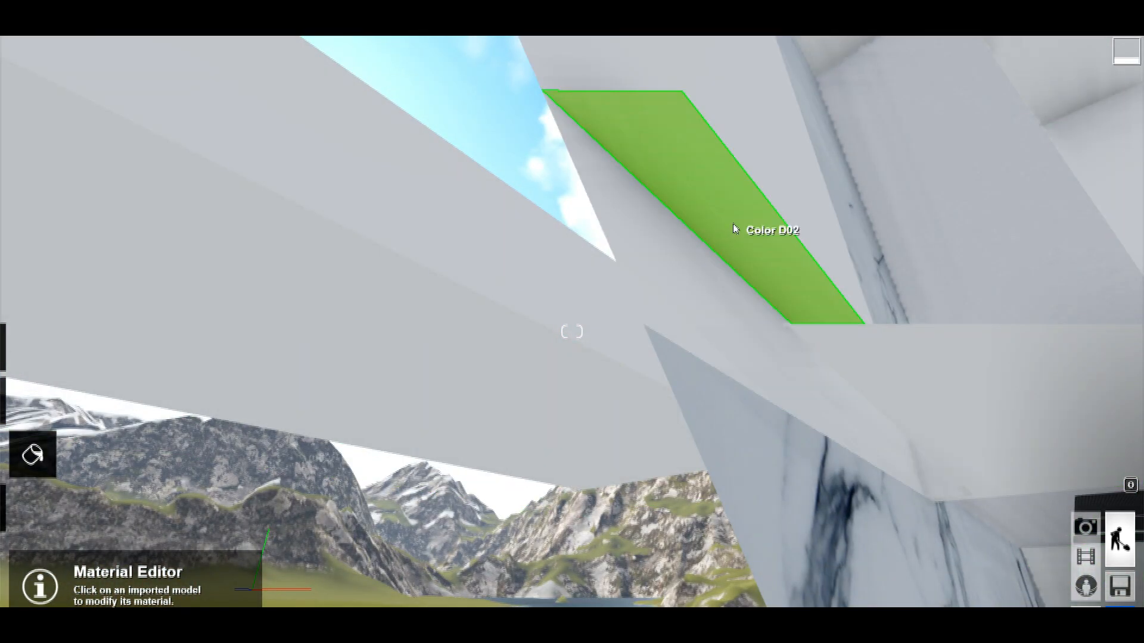
pyautogui.click(727, 221)
pyautogui.click(59, 317)
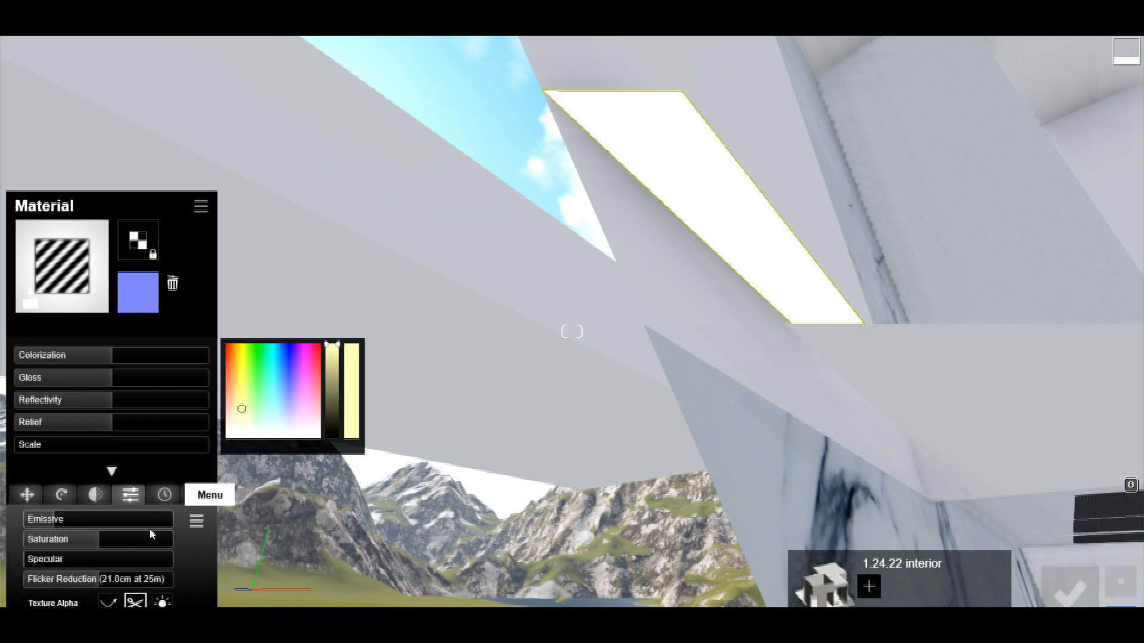
pyautogui.click(1069, 592)
# Examine the glowing ceiling cove strip around the kitchen cabinets and open the sink basin's material.
pyautogui.press('e')
pyautogui.press('s')
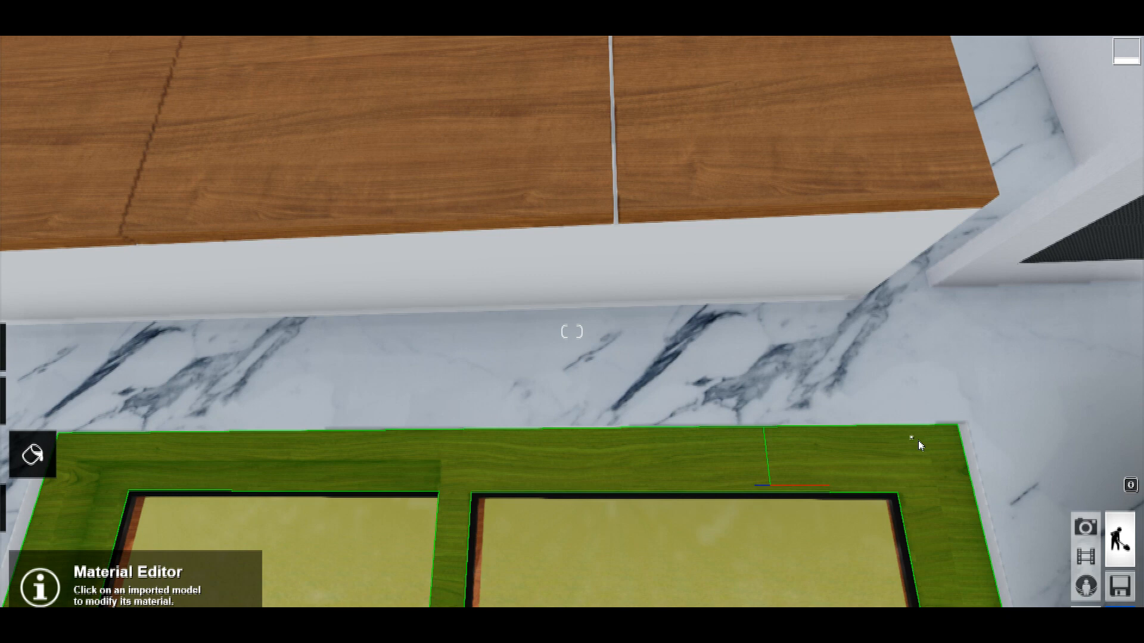
pyautogui.press('q')
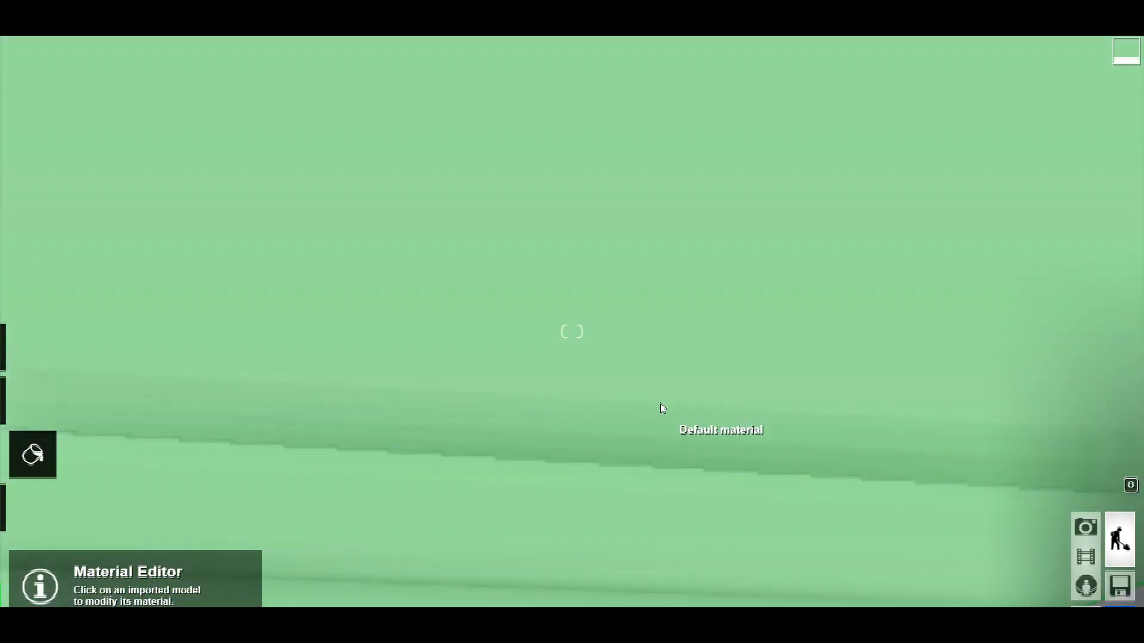
pyautogui.moveTo(661, 404); pyautogui.dragTo(657, 379, button='right')
pyautogui.press('w')
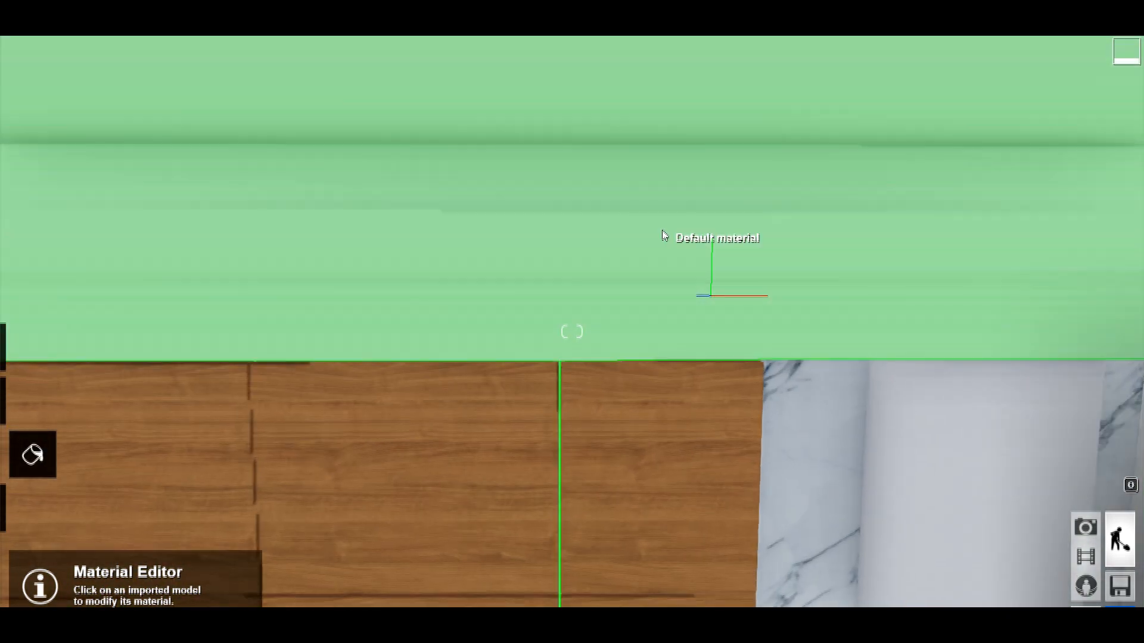
pyautogui.press('q')
pyautogui.press('s')
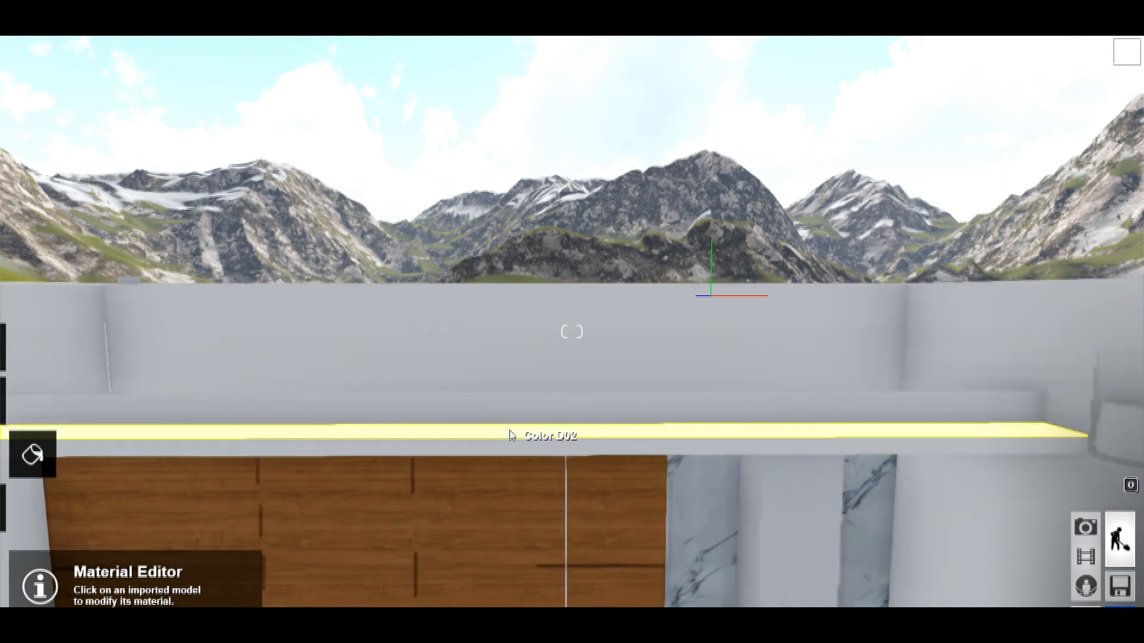
pyautogui.press('e')
pyautogui.moveTo(670, 422); pyautogui.dragTo(1024, 220, button='right')
pyautogui.press('w')
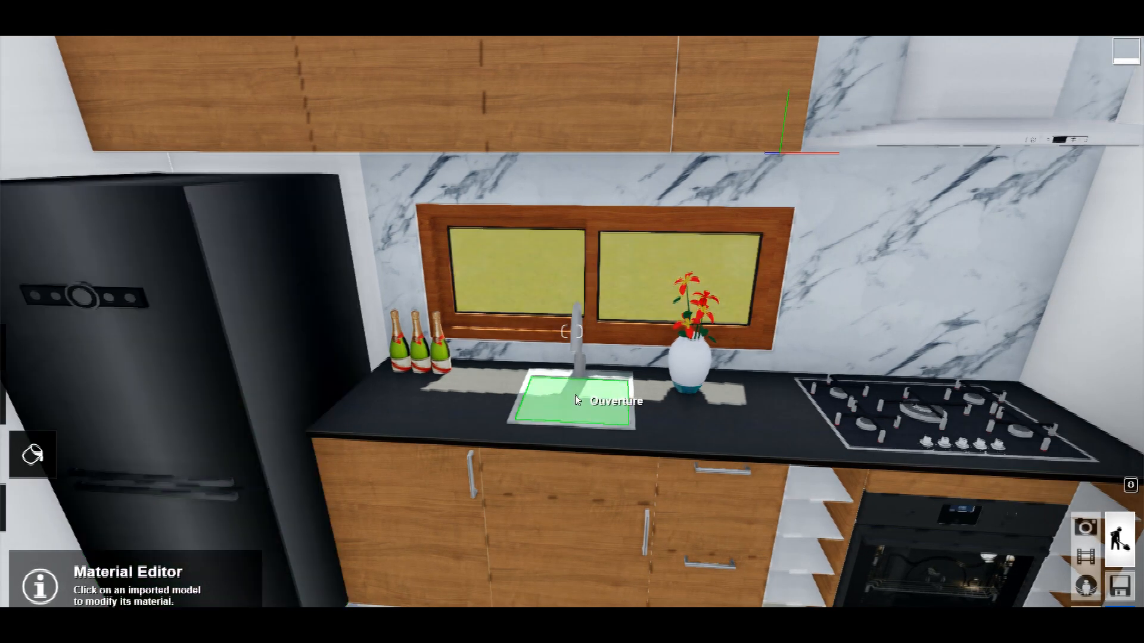
pyautogui.click(576, 401)
pyautogui.click(101, 130)
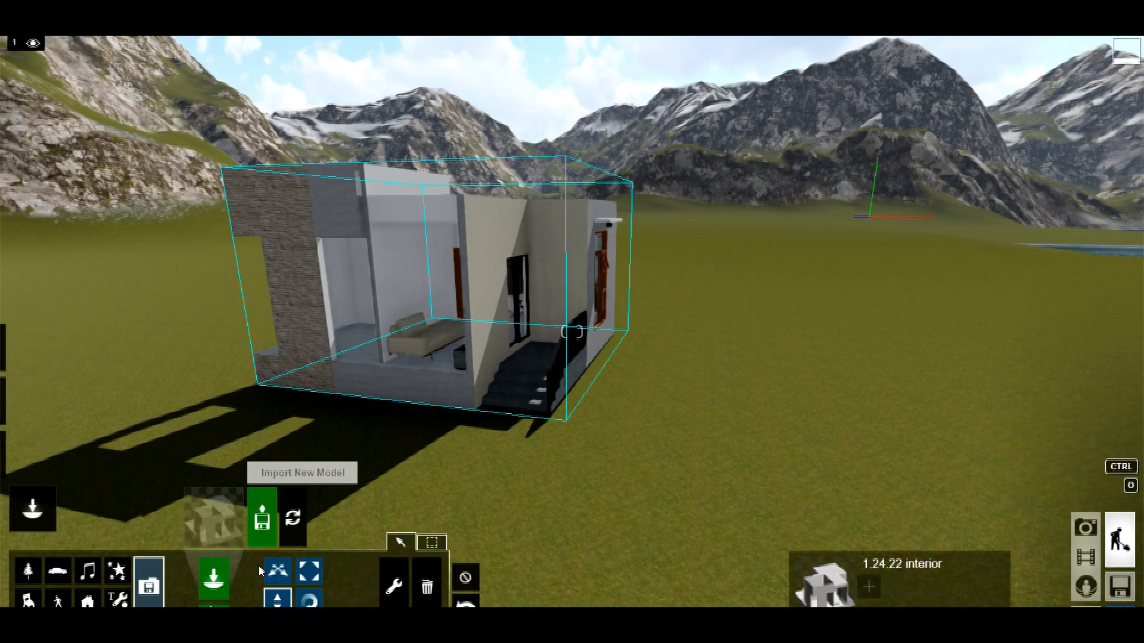
# Place two TreeCluster2_Pine_Sq clusters from the nature library on the grass behind the house, deleting the surplus copy.
pyautogui.click(222, 524)
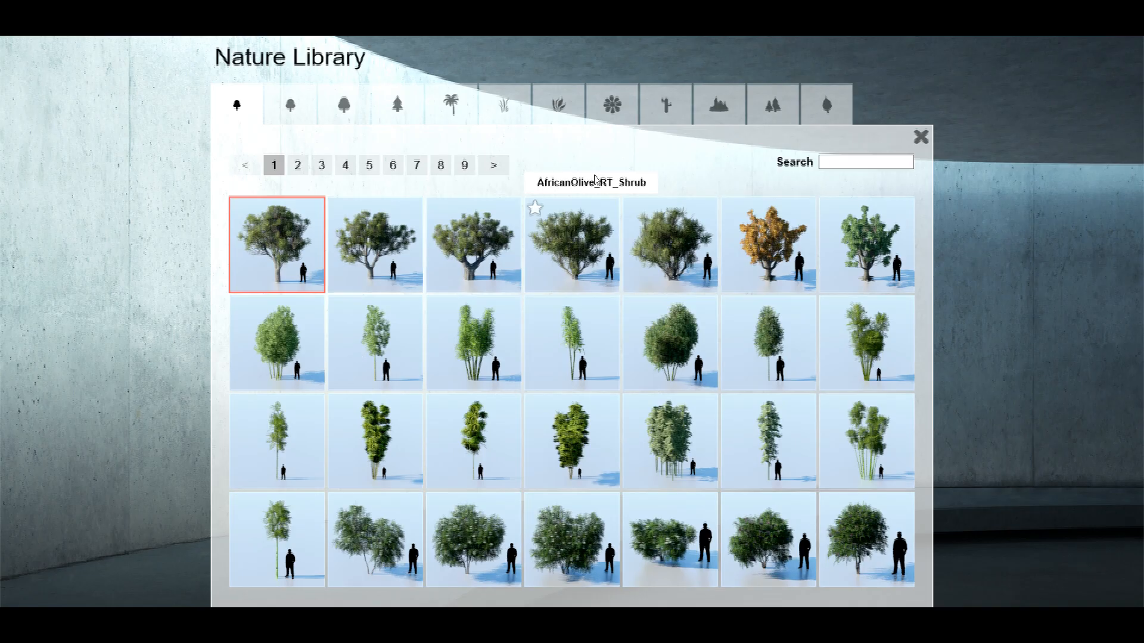
pyautogui.click(782, 96)
pyautogui.click(441, 215)
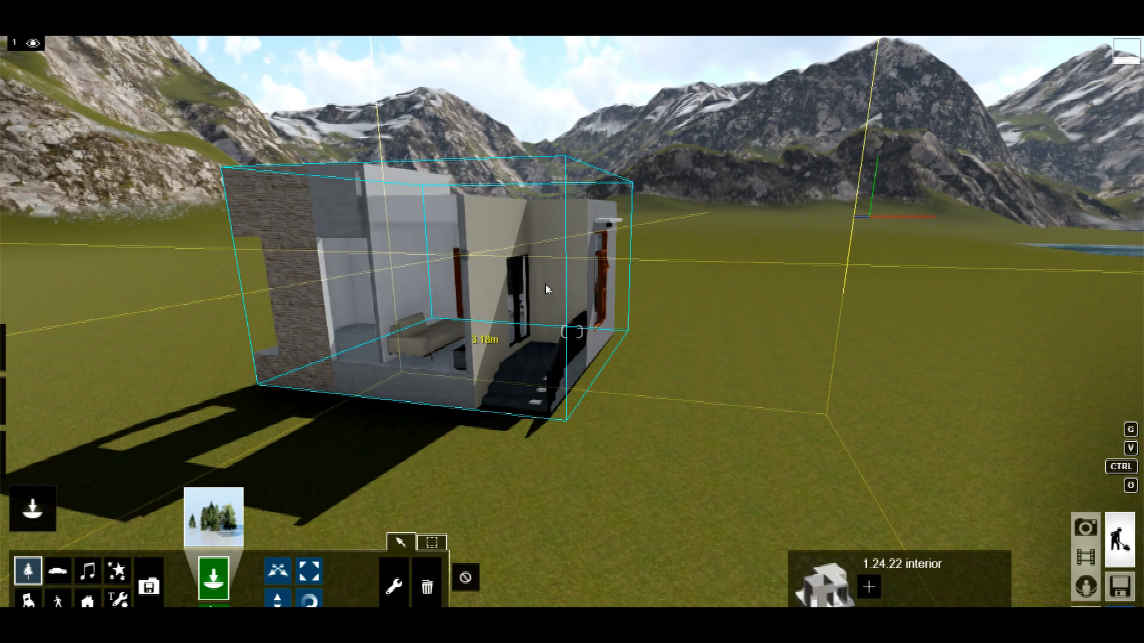
pyautogui.click(791, 238)
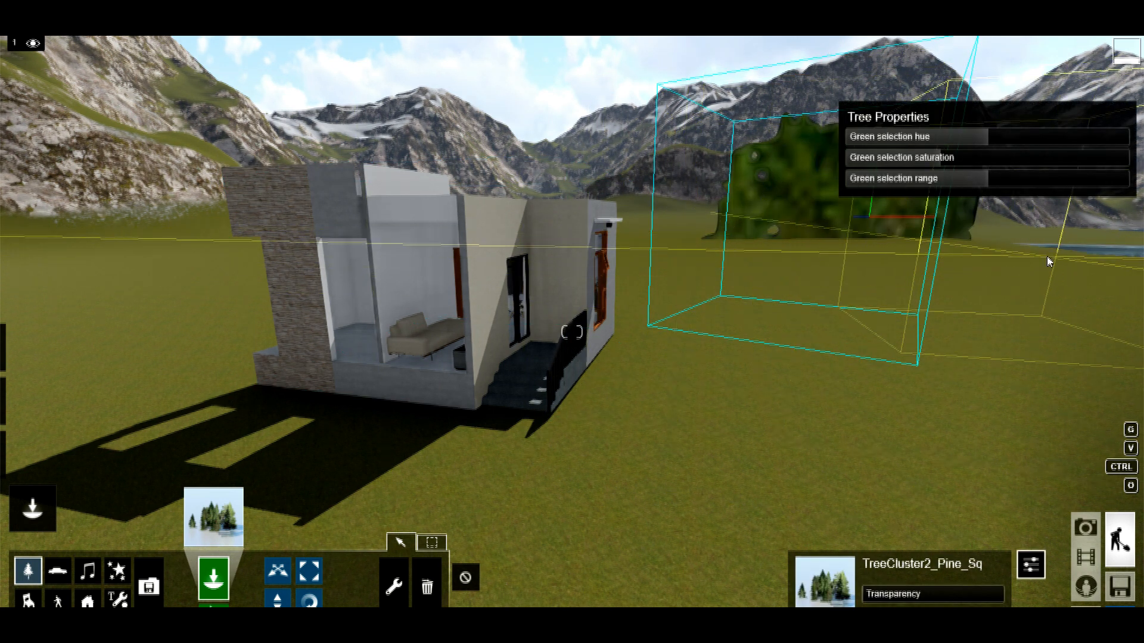
pyautogui.click(1047, 257)
pyautogui.click(427, 587)
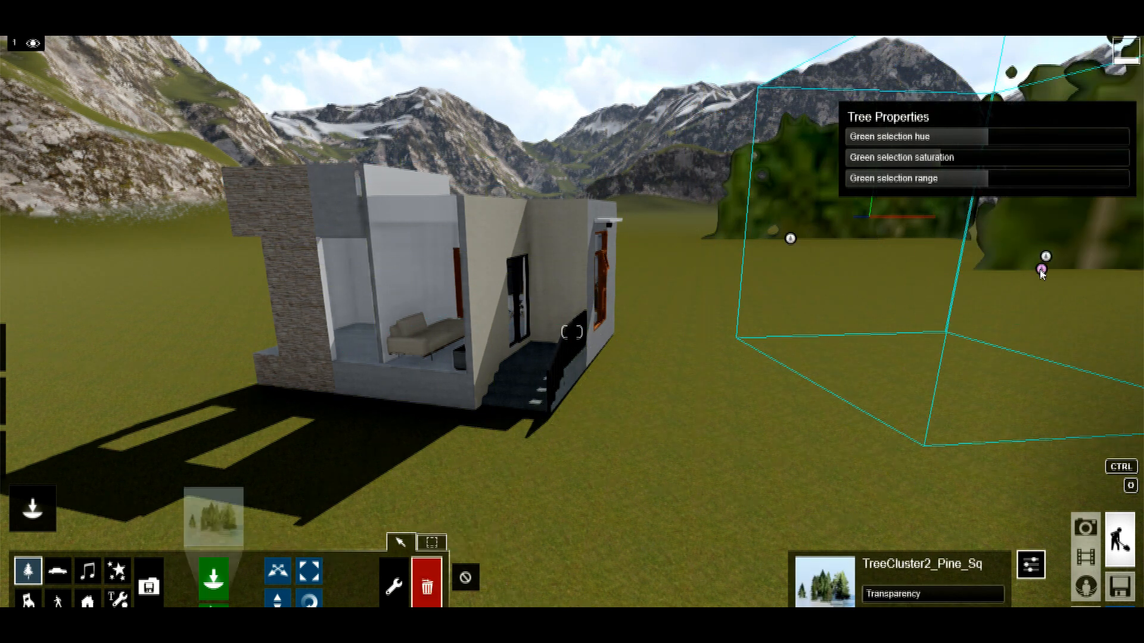
pyautogui.click(1042, 264)
# Place two more TreeCluster2_Pine_Sq clusters on the grass along the house's window side.
pyautogui.click(213, 517)
pyautogui.click(516, 216)
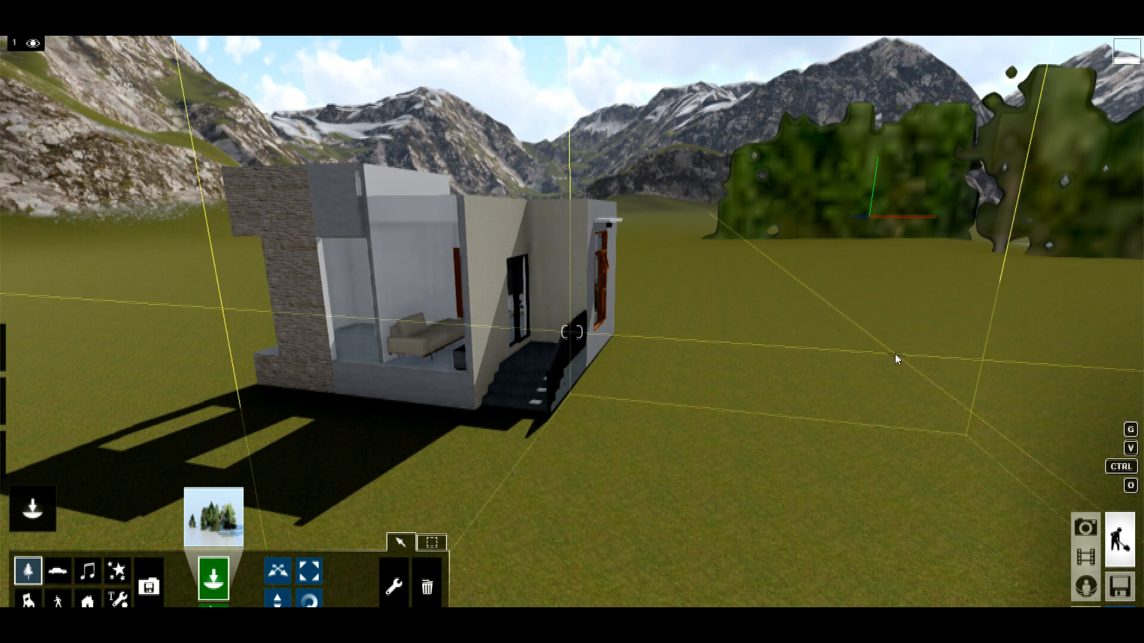
pyautogui.moveTo(896, 360); pyautogui.dragTo(712, 261, button='right')
pyautogui.press('q')
pyautogui.click(1021, 306)
pyautogui.press('s')
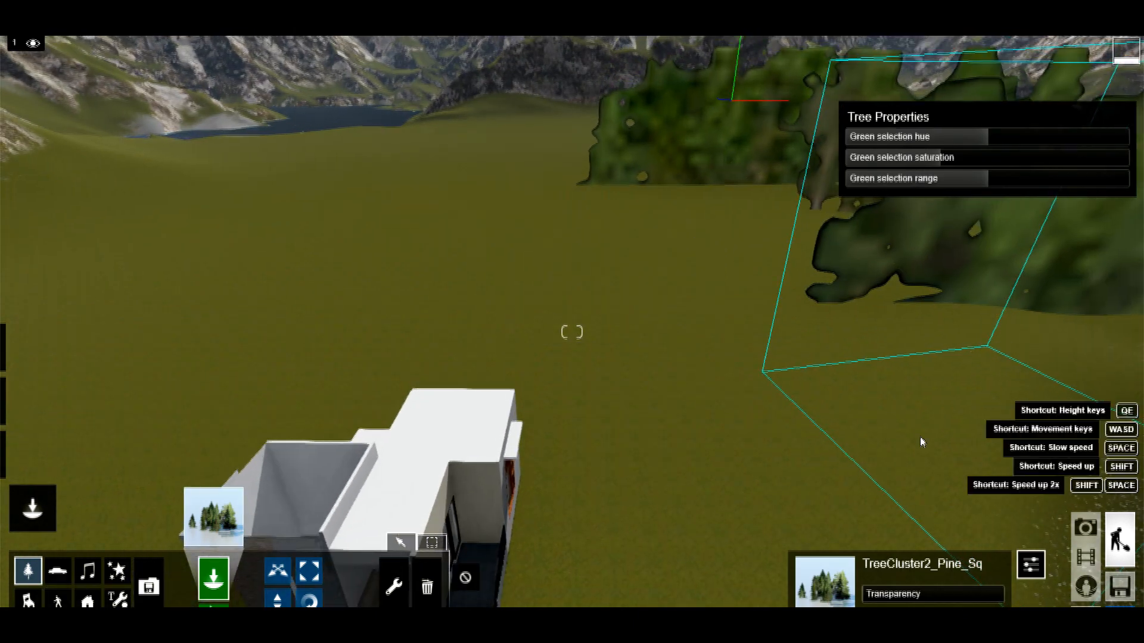
pyautogui.click(1075, 396)
# Continue the pine tree belt with three more clusters behind the house and along its stone-clad side, and deselect them.
pyautogui.click(423, 216)
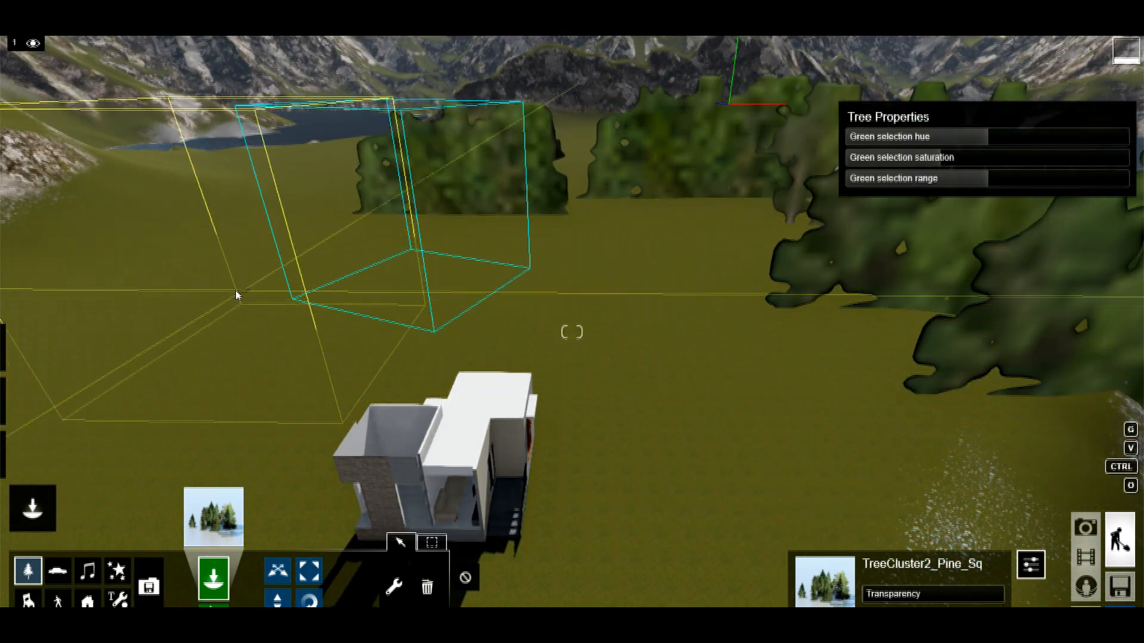
pyautogui.click(237, 296)
pyautogui.press('s')
pyautogui.click(108, 369)
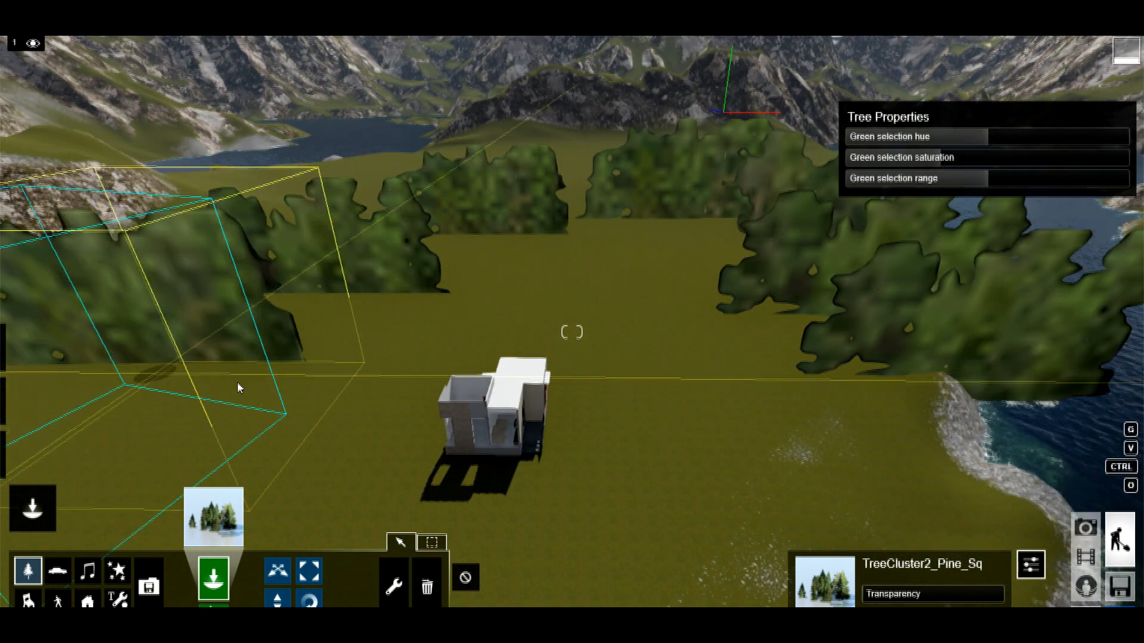
pyautogui.press('w')
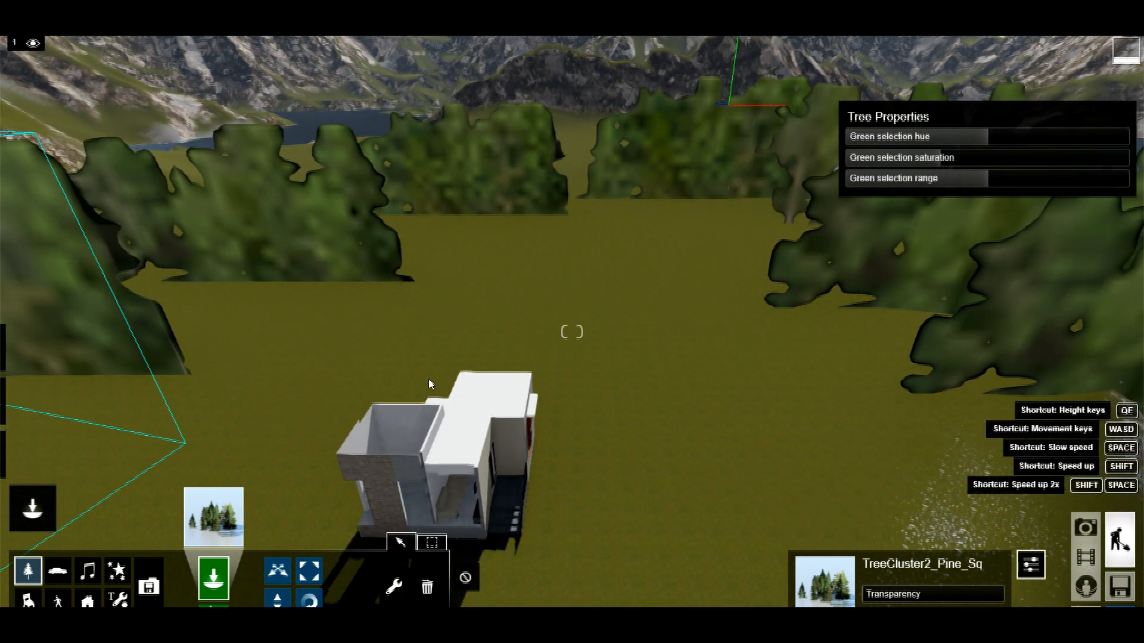
pyautogui.click(460, 573)
# Set up an interior camera view facing the dining table and kitchen, with the wooden door at its edge.
pyautogui.moveTo(458, 553); pyautogui.dragTo(563, 273, button='right')
pyautogui.press('e')
pyautogui.press('w')
pyautogui.press('q')
pyautogui.press('w')
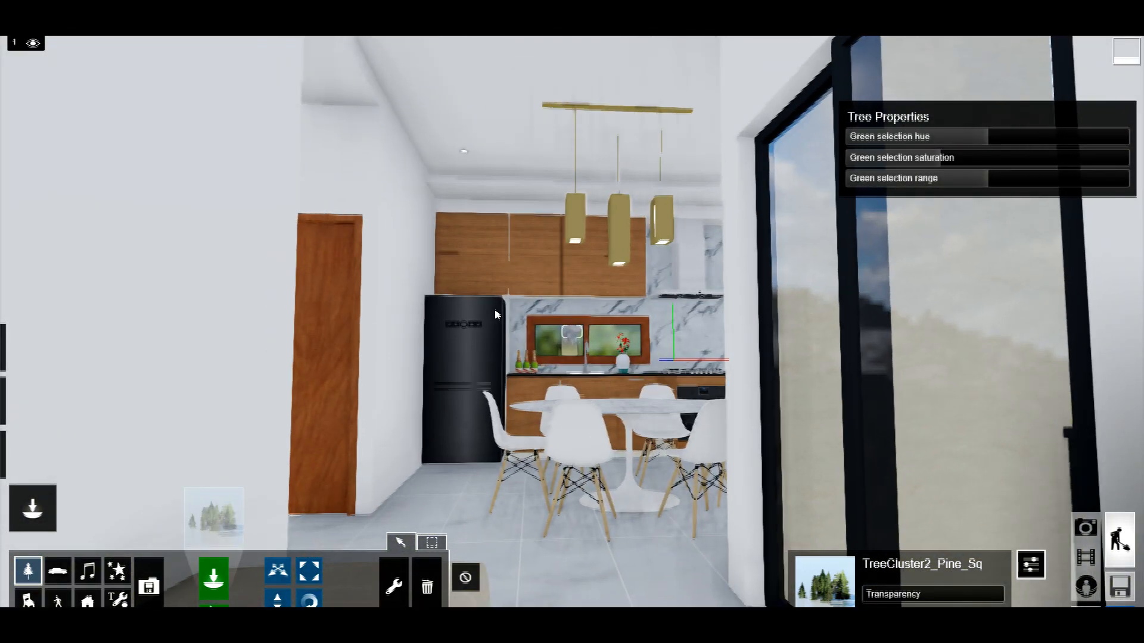
pyautogui.press('w')
pyautogui.moveTo(468, 289); pyautogui.dragTo(662, 351, button='right')
pyautogui.press('s')
pyautogui.moveTo(467, 286); pyautogui.dragTo(328, 241, button='right')
pyautogui.press('s')
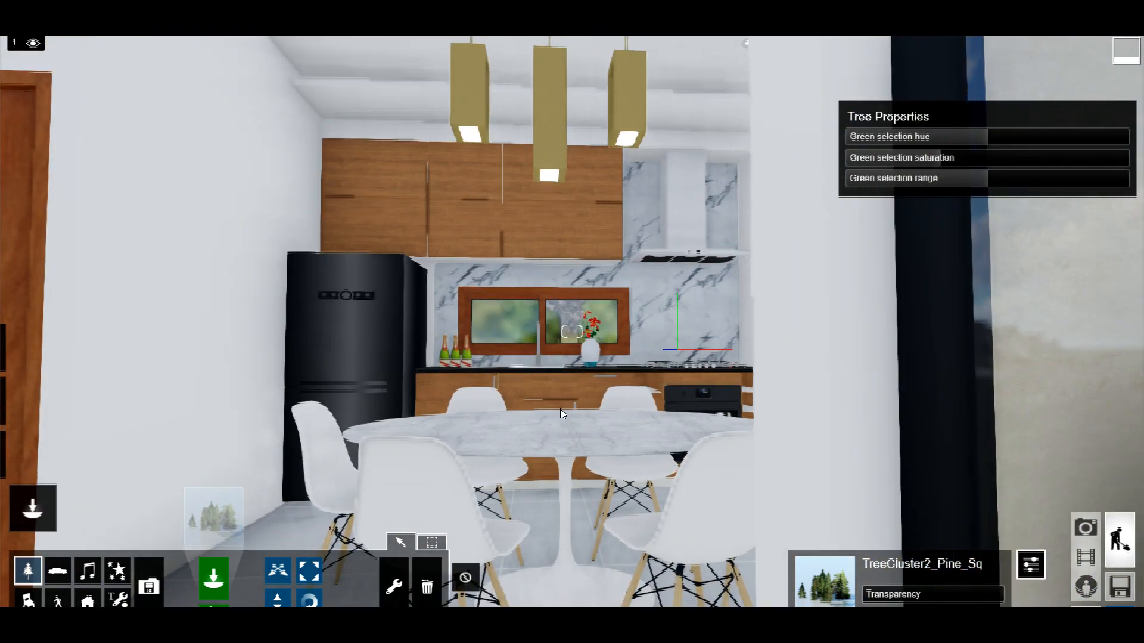
pyautogui.press('a')
pyautogui.press('w')
pyautogui.press('s')
# Store the dining and kitchen view as Photo 1 and apply the Daytime style to it.
pyautogui.click(1086, 528)
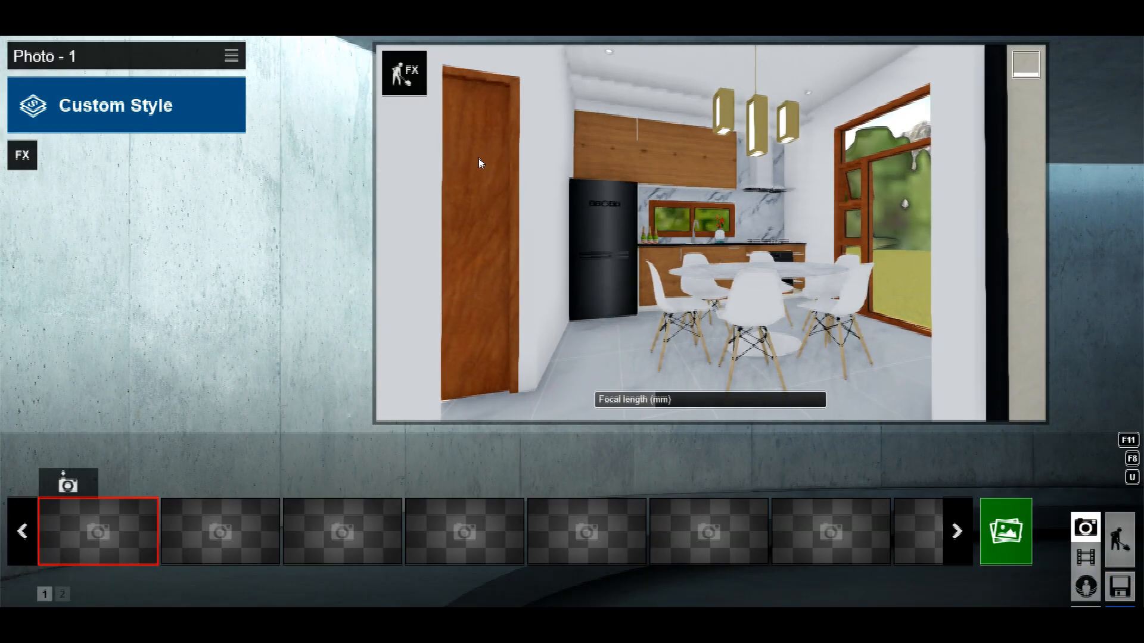
pyautogui.hotkey('ctrl', '1')
pyautogui.click(178, 106)
pyautogui.click(594, 296)
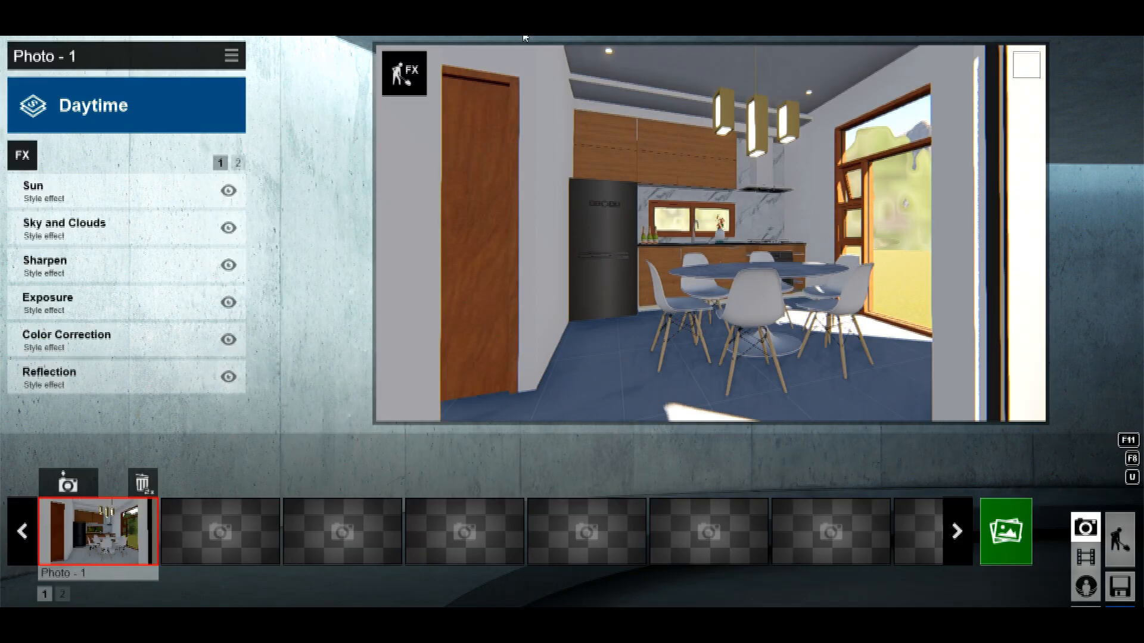
# Return to building and place a Lamp27 spotlight on the ceiling downlight beside the pendant fixture, with a pale yellow tint and brightness 49.7.
pyautogui.click(1119, 540)
pyautogui.moveTo(572, 332); pyautogui.dragTo(572, 208, button='right')
pyautogui.press('w')
pyautogui.moveTo(572, 332); pyautogui.dragTo(647, 318, button='right')
pyautogui.moveTo(27, 495)
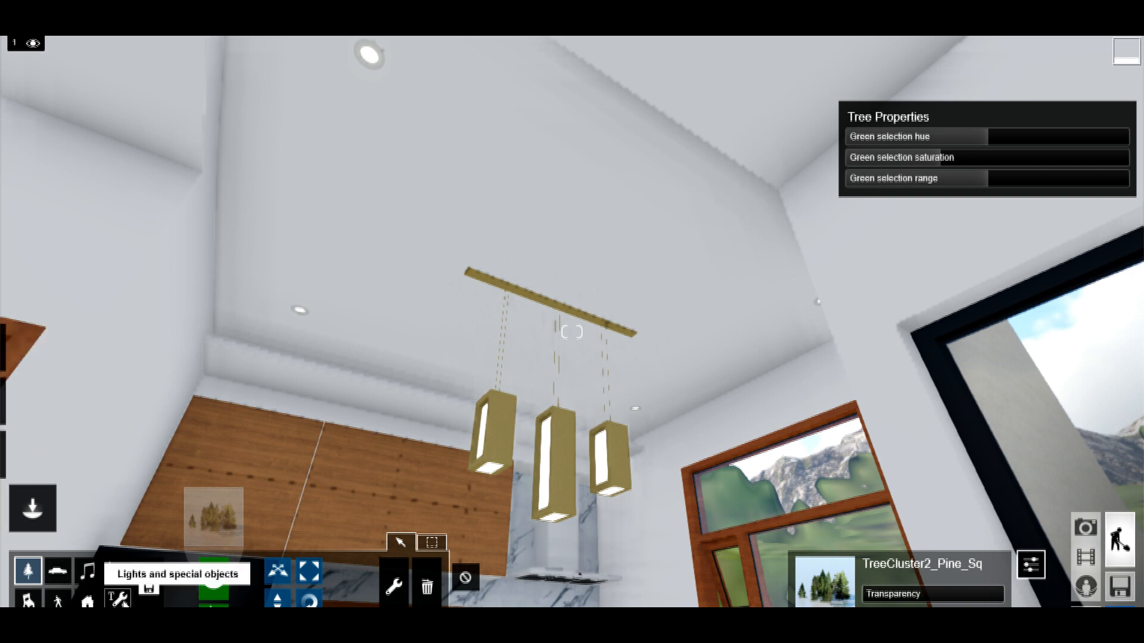
pyautogui.click(248, 542)
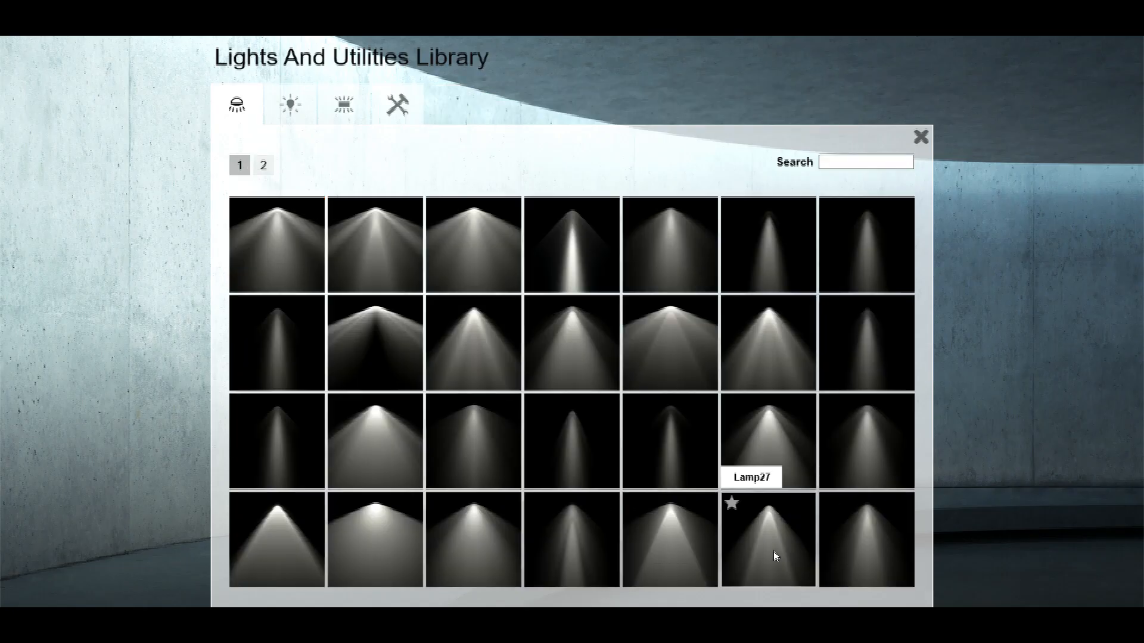
pyautogui.click(775, 556)
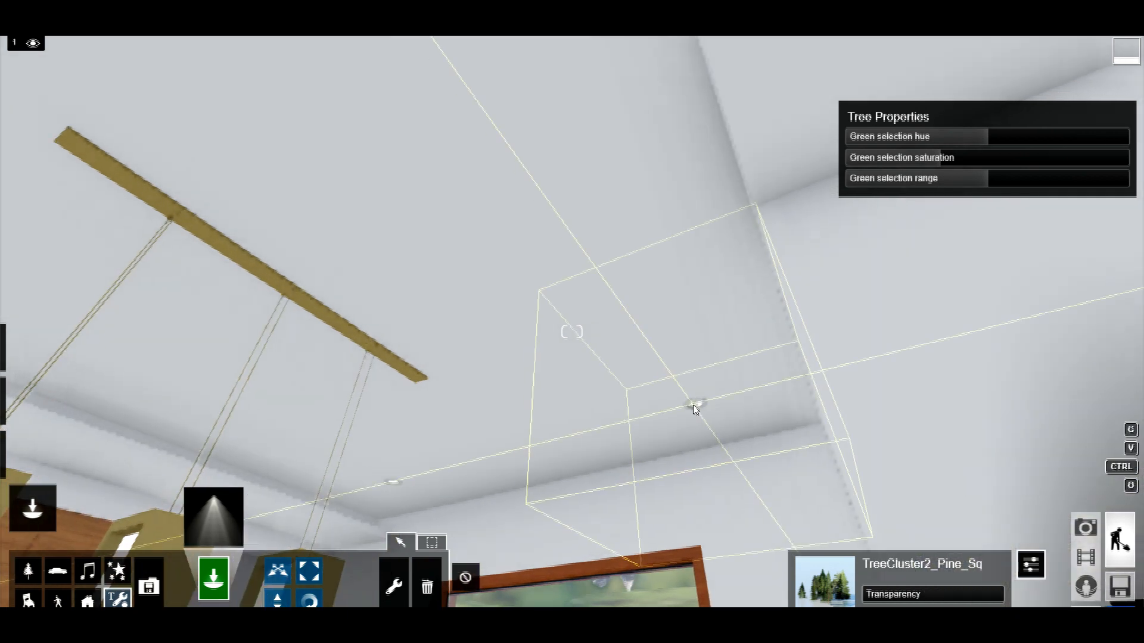
pyautogui.click(694, 405)
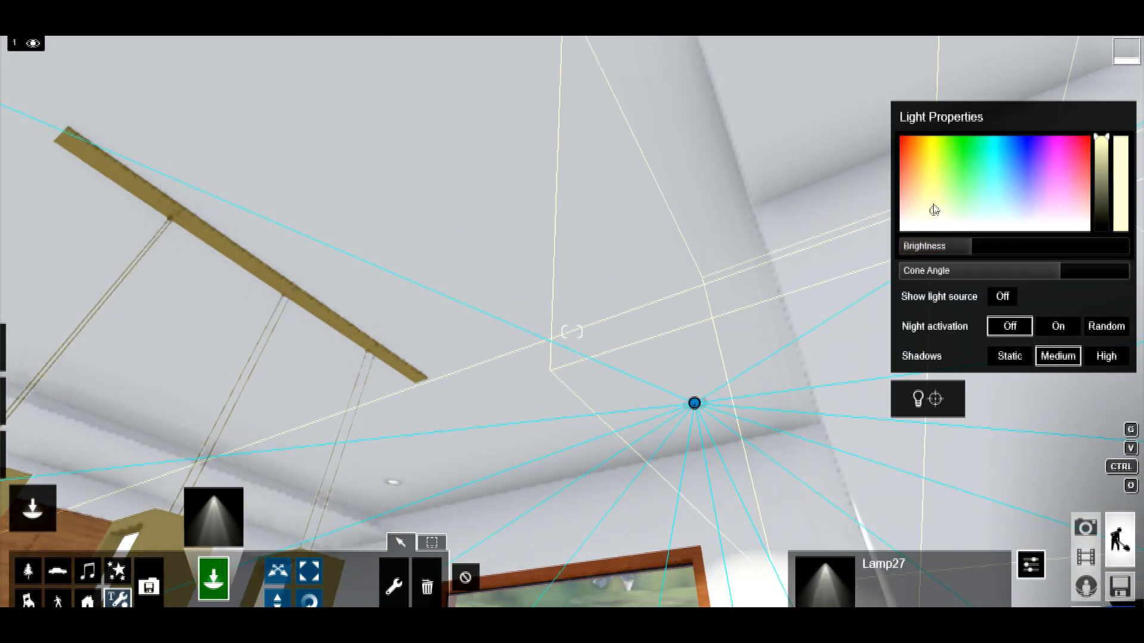
pyautogui.moveTo(967, 252)
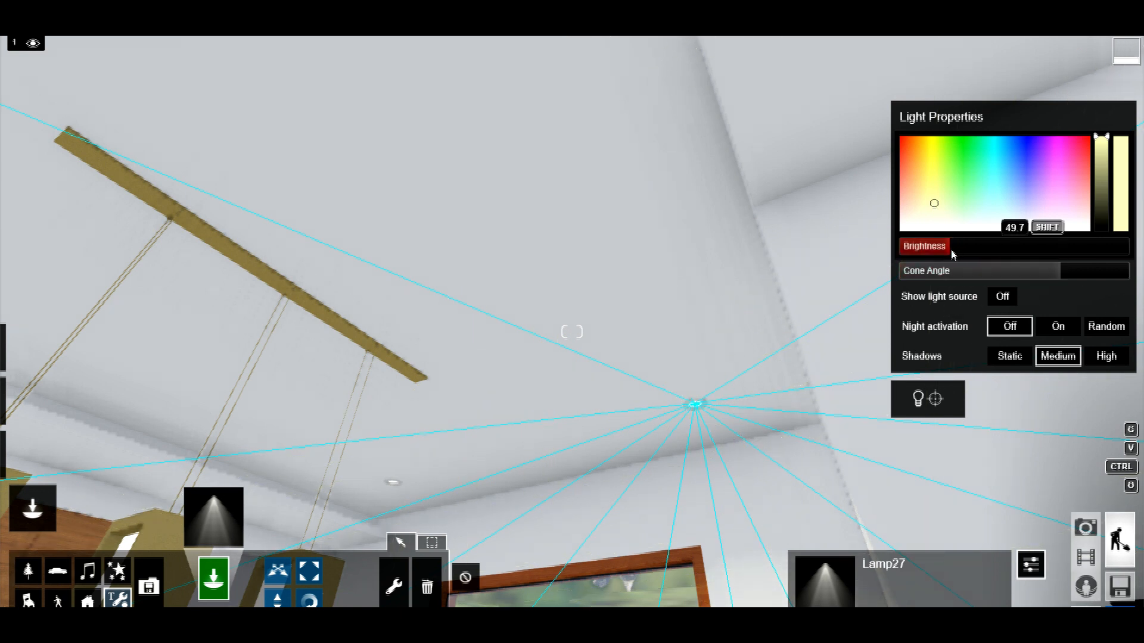
# Place a second Lamp27 spotlight on the far corner downlight beyond the pendants, with a near-white tint and reduced brightness.
pyautogui.moveTo(834, 286); pyautogui.dragTo(667, 369, button='right')
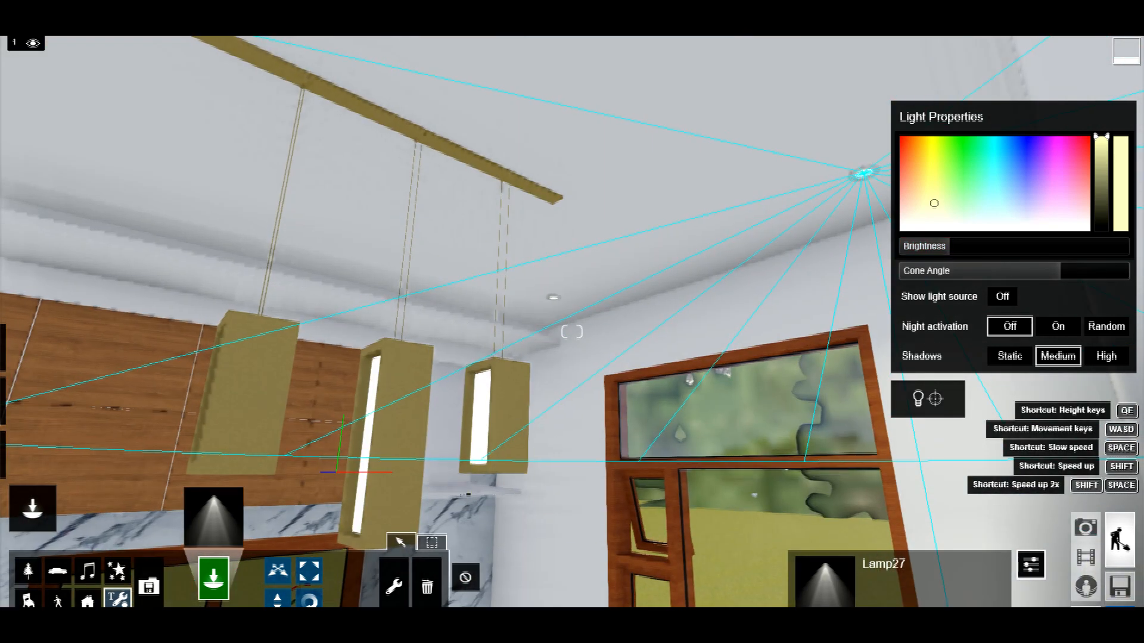
pyautogui.press('w')
pyautogui.click(541, 277)
pyautogui.moveTo(971, 247); pyautogui.dragTo(951, 253)
# Place a third Lamp27 spotlight on the corner downlight near the wooden wall cabinets, with a pale yellow tint and brightness 61.6.
pyautogui.moveTo(858, 280); pyautogui.dragTo(771, 302, button='right')
pyautogui.press('w')
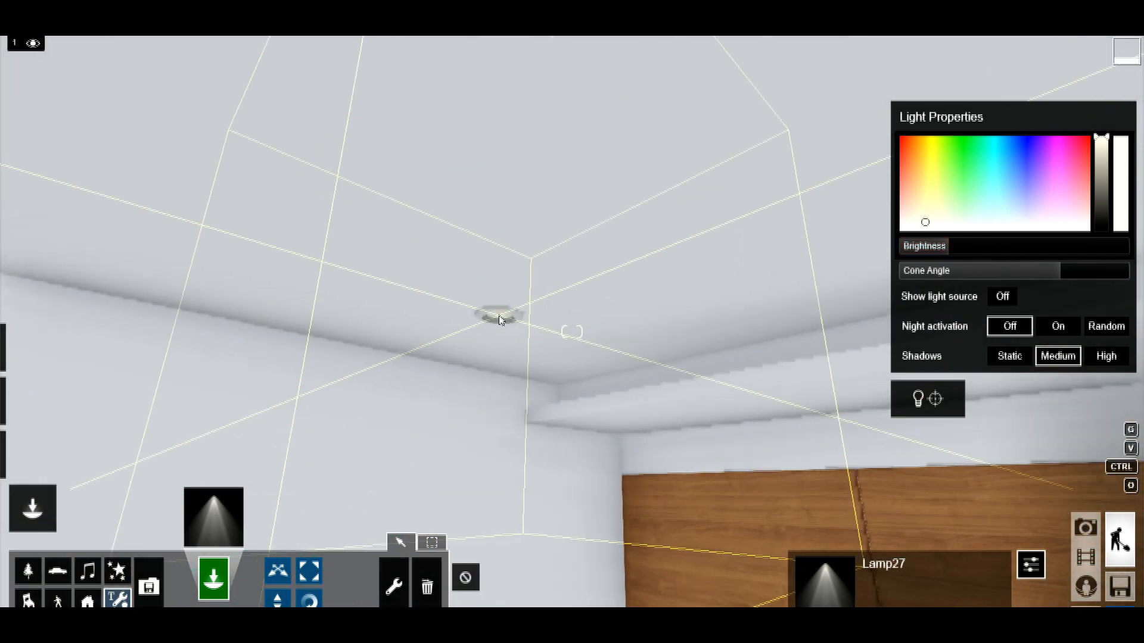
pyautogui.click(500, 320)
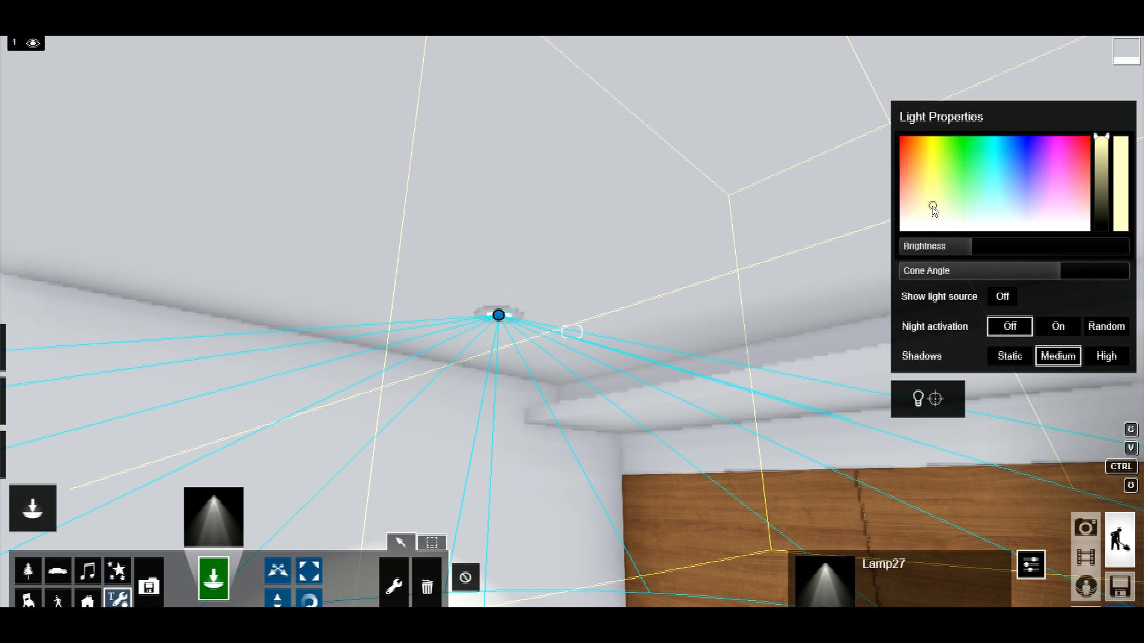
pyautogui.moveTo(884, 251); pyautogui.dragTo(1091, 275, button='right')
pyautogui.moveTo(971, 250); pyautogui.dragTo(957, 251)
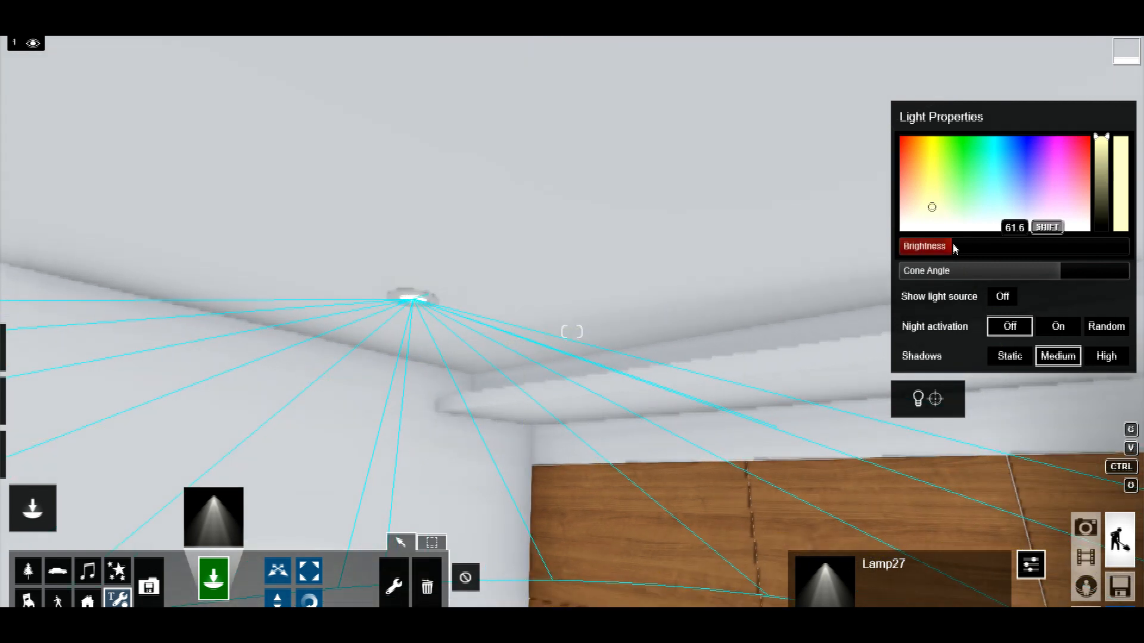
# Place a Lamp27 spotlight on the ceiling downlight in the corner near the lake-view window, with a pale yellow tint and reduced brightness.
pyautogui.moveTo(453, 405); pyautogui.dragTo(679, 429, button='right')
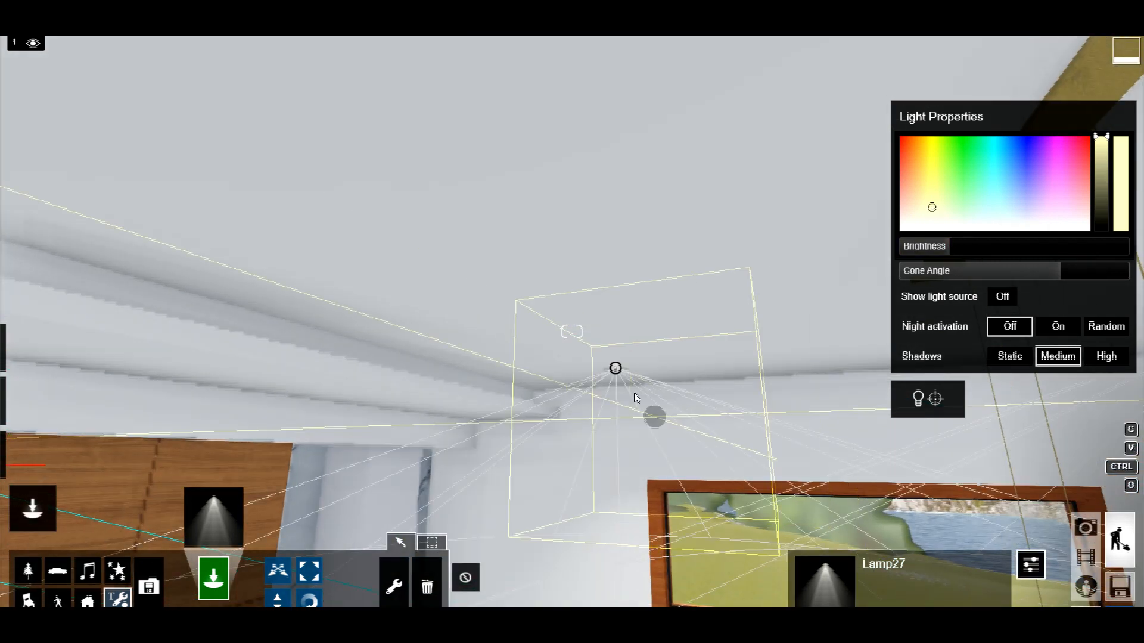
pyautogui.moveTo(598, 391); pyautogui.dragTo(798, 447, button='right')
pyautogui.press('w')
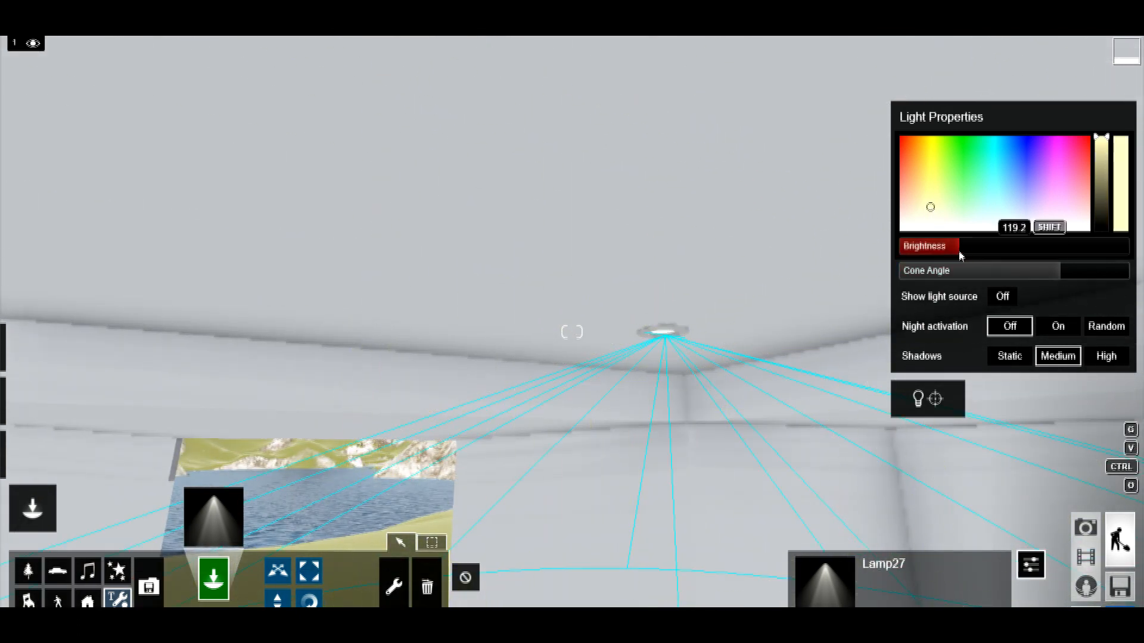
pyautogui.moveTo(503, 249); pyautogui.dragTo(692, 276, button='right')
pyautogui.press('w')
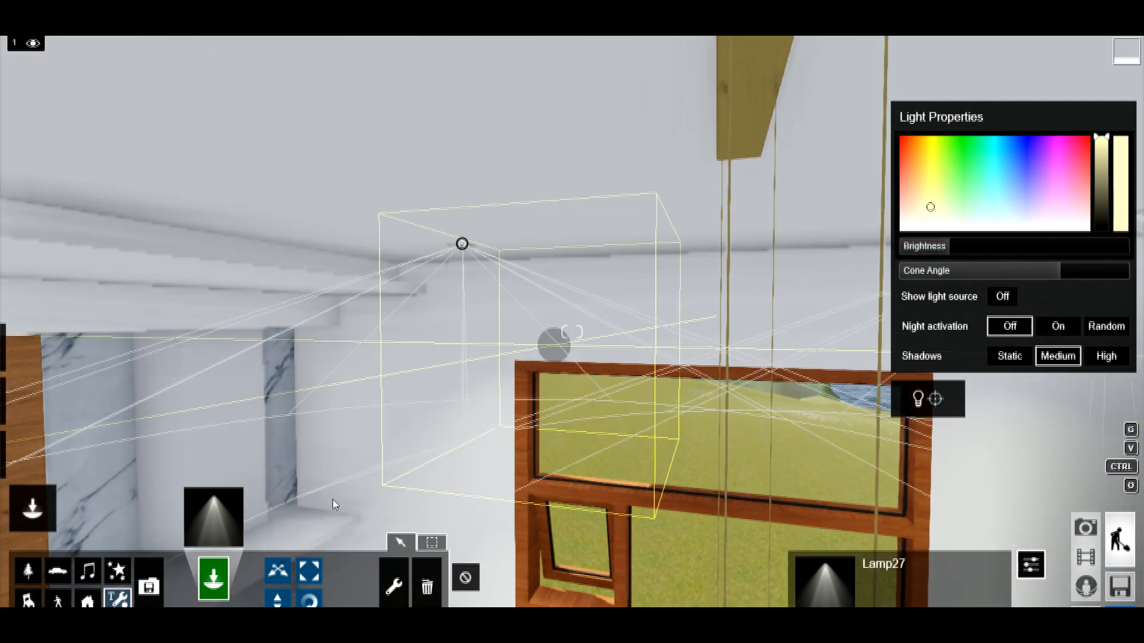
# Examine the placed ceiling spotlights from different viewpoints around the pendants and wooden wall cabinets.
pyautogui.press('e')
pyautogui.moveTo(1041, 288); pyautogui.dragTo(1132, 239, button='right')
pyautogui.press('w')
pyautogui.press('w')
pyautogui.moveTo(571, 332); pyautogui.dragTo(310, 250, button='right')
pyautogui.press('s')
pyautogui.moveTo(382, 119); pyautogui.dragTo(435, 253, button='right')
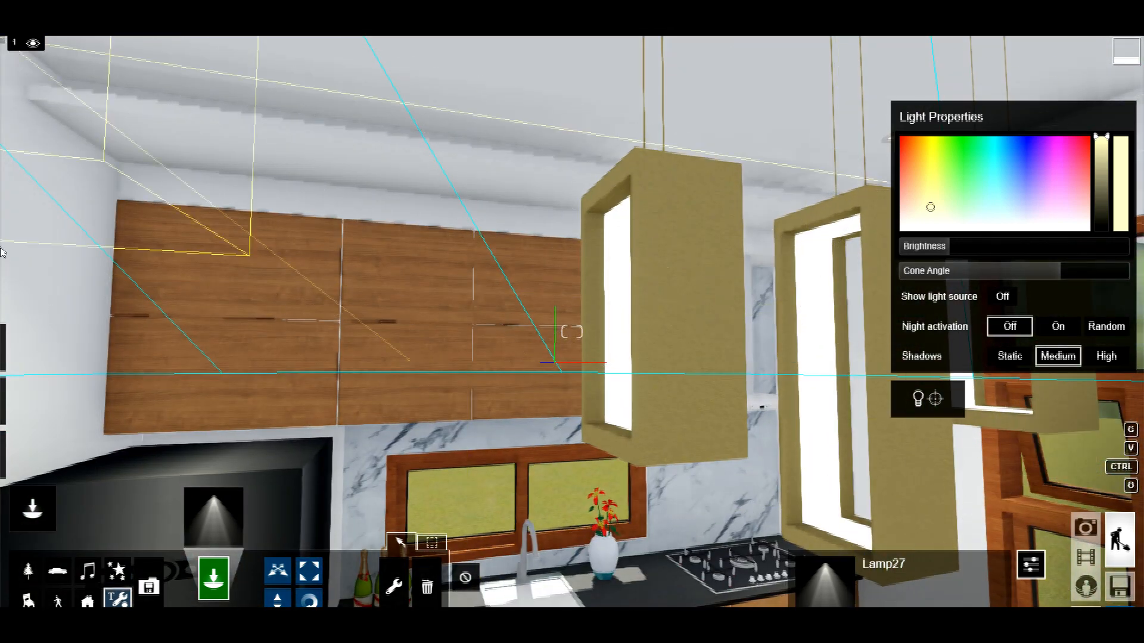
pyautogui.moveTo(18, 190); pyautogui.dragTo(289, 131, button='right')
pyautogui.moveTo(222, 57); pyautogui.dragTo(7, 459, button='right')
# Delete the Lamp27 spotlights from the ceiling downlights around the room.
pyautogui.moveTo(648, 207); pyautogui.dragTo(460, 453, button='right')
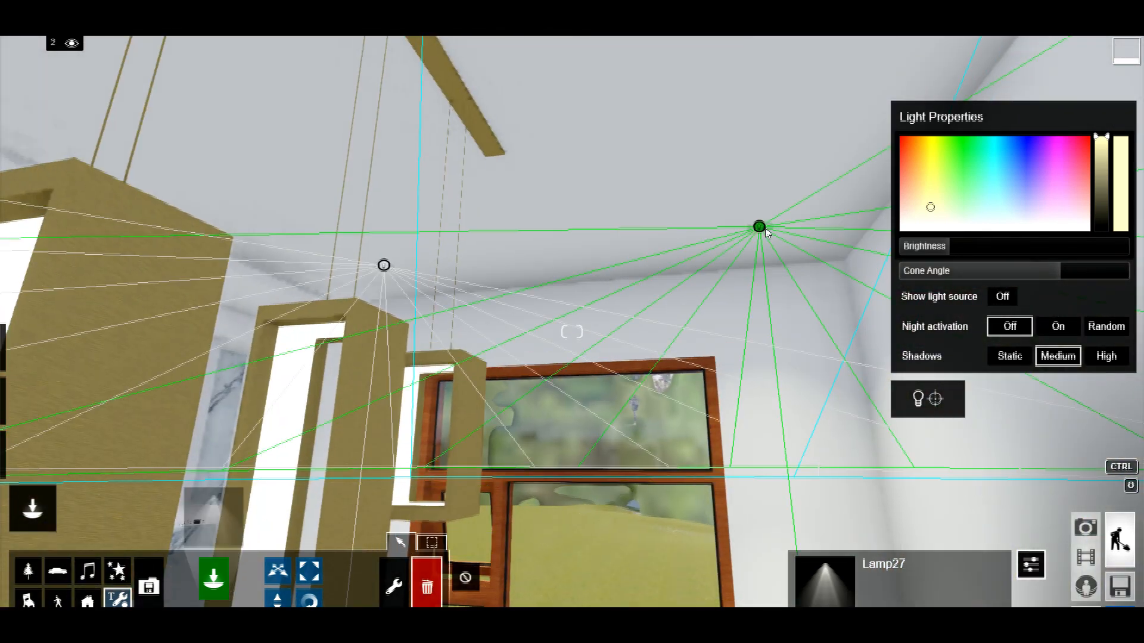
pyautogui.moveTo(399, 274); pyautogui.dragTo(82, 312, button='right')
pyautogui.moveTo(390, 331); pyautogui.dragTo(673, 194, button='right')
pyautogui.click(383, 276)
pyautogui.moveTo(383, 276); pyautogui.dragTo(572, 381, button='right')
pyautogui.moveTo(137, 286); pyautogui.dragTo(465, 219, button='right')
# Place a Lamp20 spotlight on the downlight near the tall wooden window, with a pale yellow tint and reduced brightness.
pyautogui.click(237, 503)
pyautogui.click(759, 528)
pyautogui.press('w')
pyautogui.click(234, 512)
pyautogui.click(771, 576)
pyautogui.press('s')
pyautogui.click(817, 115)
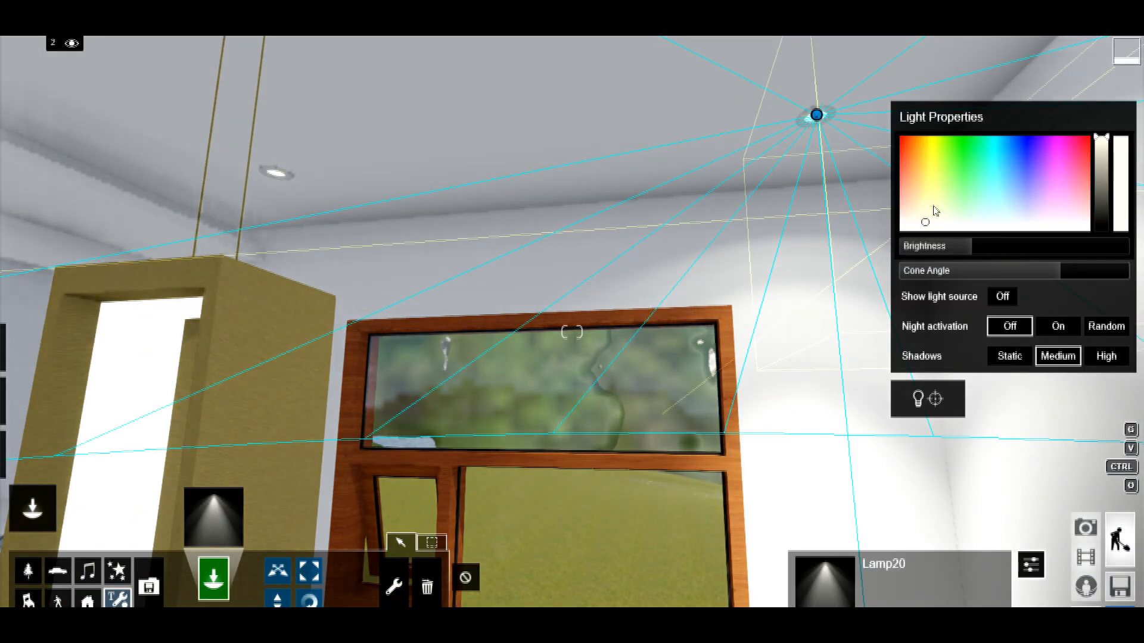
pyautogui.moveTo(969, 251); pyautogui.dragTo(951, 252)
# Place another Lamp20 spotlight on the downlight near the range hood corner, with a pale yellow tint and brightness 57.4.
pyautogui.moveTo(952, 250); pyautogui.dragTo(485, 204, button='right')
pyautogui.press('w')
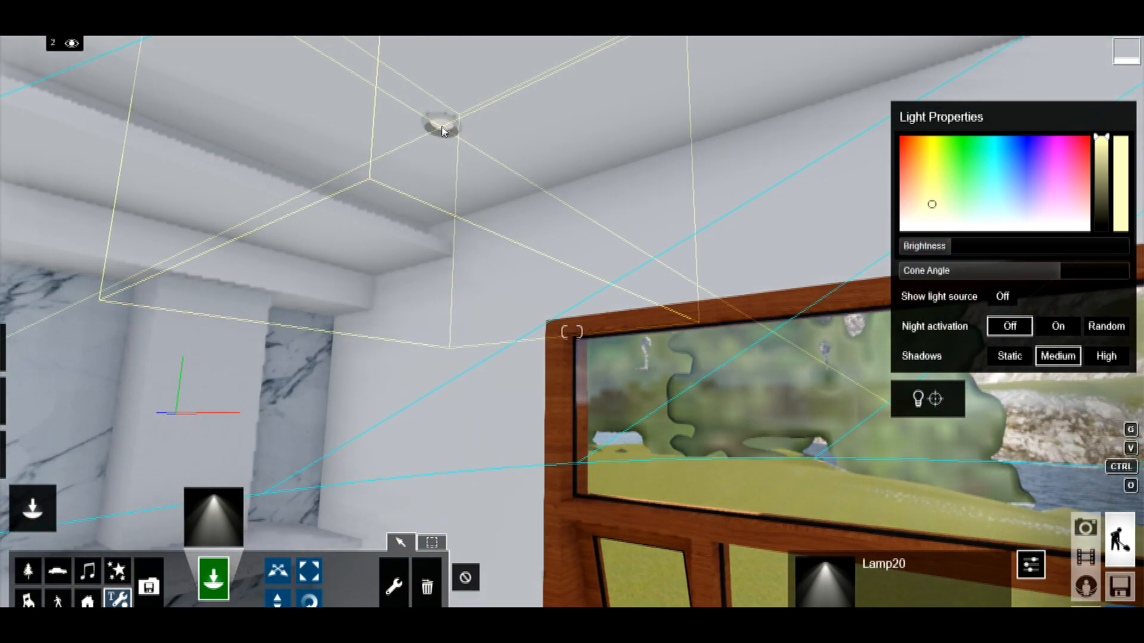
pyautogui.click(442, 131)
pyautogui.moveTo(969, 255); pyautogui.dragTo(953, 255)
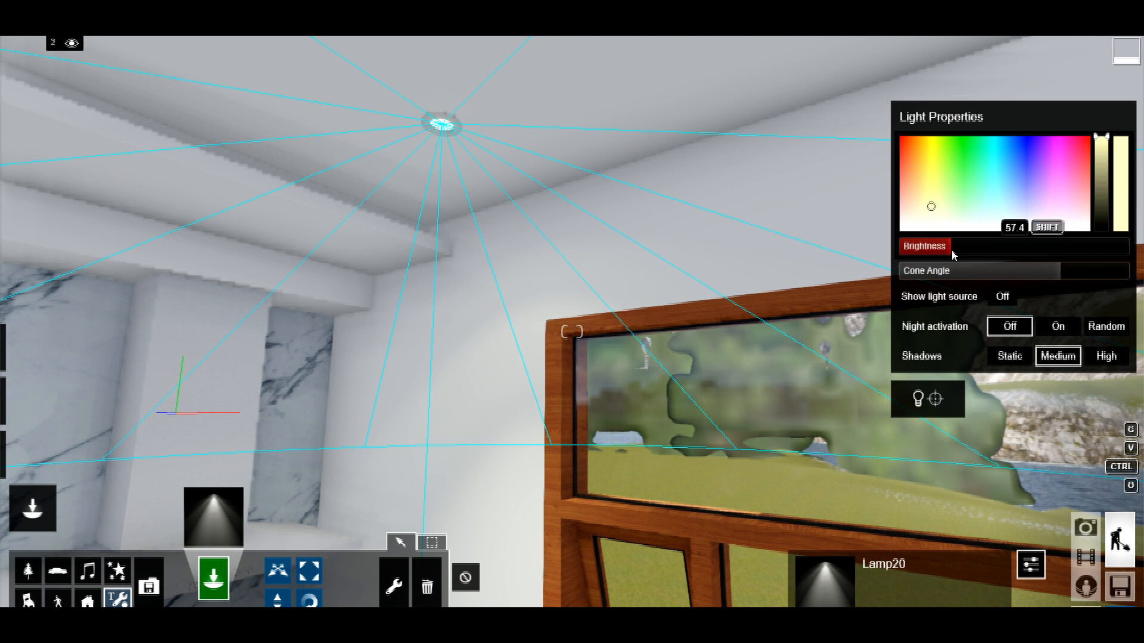
# Place a Lamp20 spotlight on the corner downlight beside the wooden wall cabinets, with a pale yellow tint and reduced brightness.
pyautogui.moveTo(954, 255); pyautogui.dragTo(760, 340, button='right')
pyautogui.press('w')
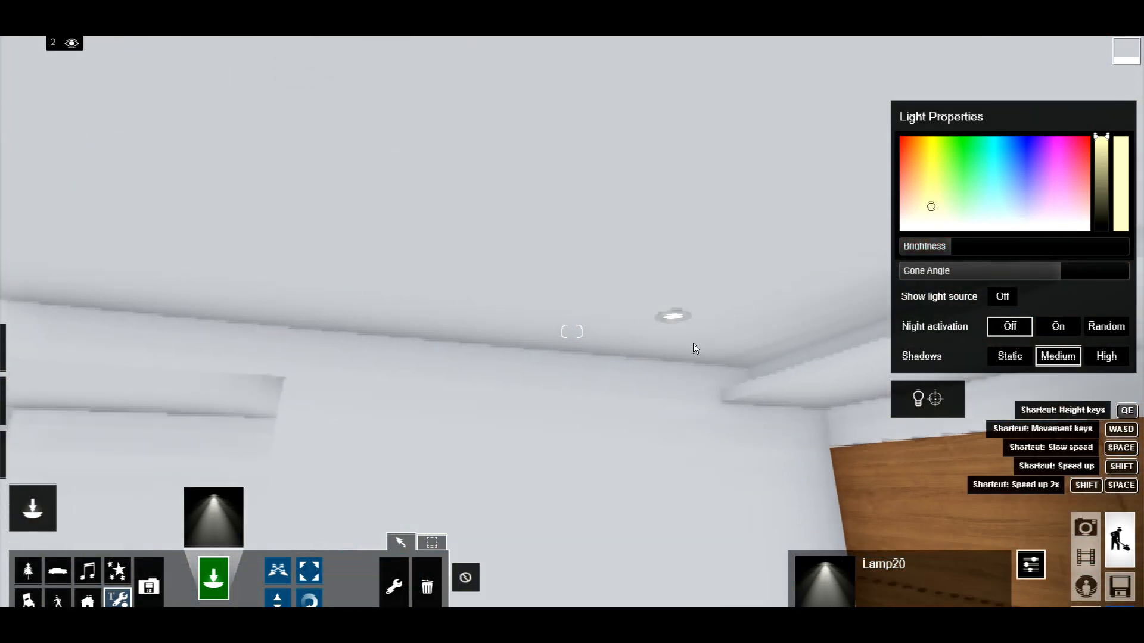
pyautogui.click(683, 317)
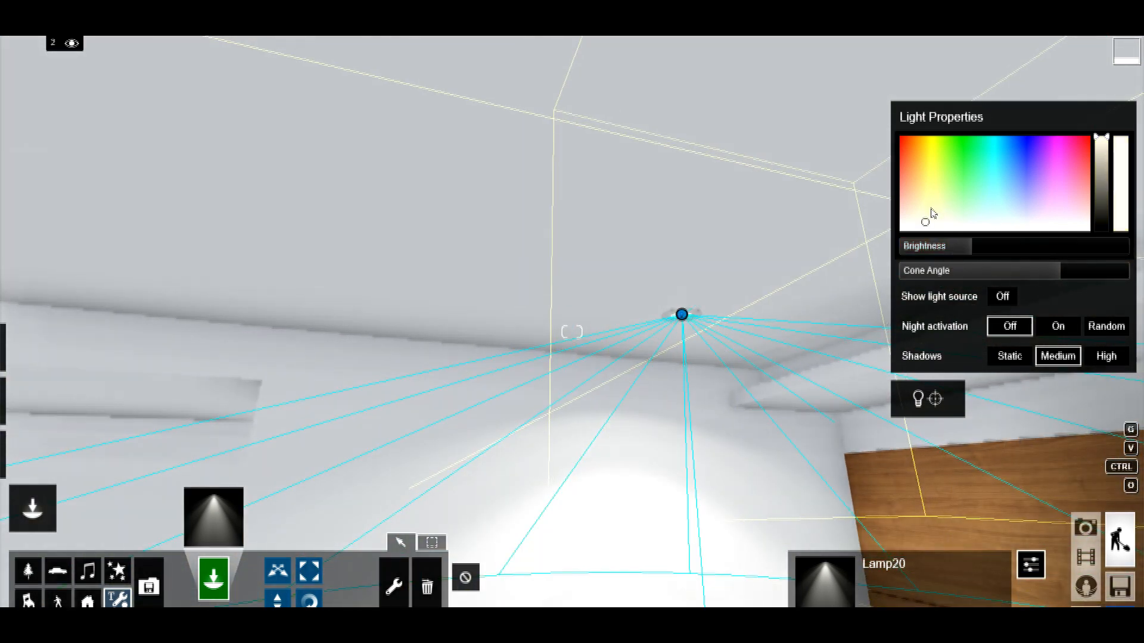
pyautogui.moveTo(975, 250); pyautogui.dragTo(954, 251)
# Place a Lamp20 spotlight on the remaining corner downlight by the mountain-view window, with a pale yellow tint and reduced brightness.
pyautogui.moveTo(665, 244); pyautogui.dragTo(639, 463, button='right')
pyautogui.moveTo(622, 413); pyautogui.dragTo(626, 383, button='right')
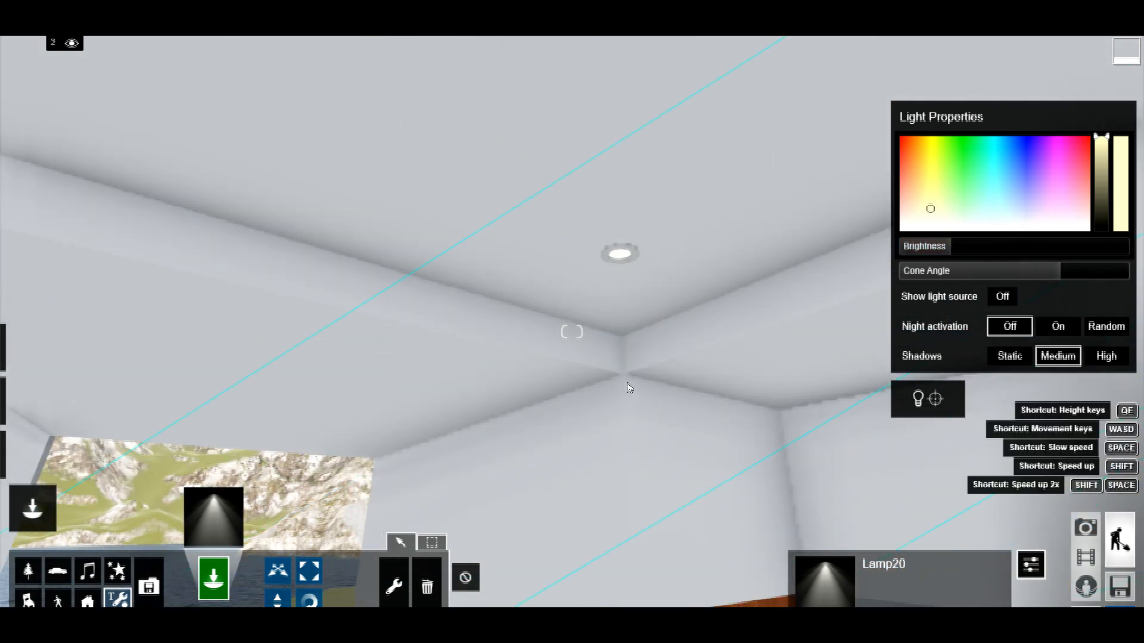
pyautogui.click(962, 249)
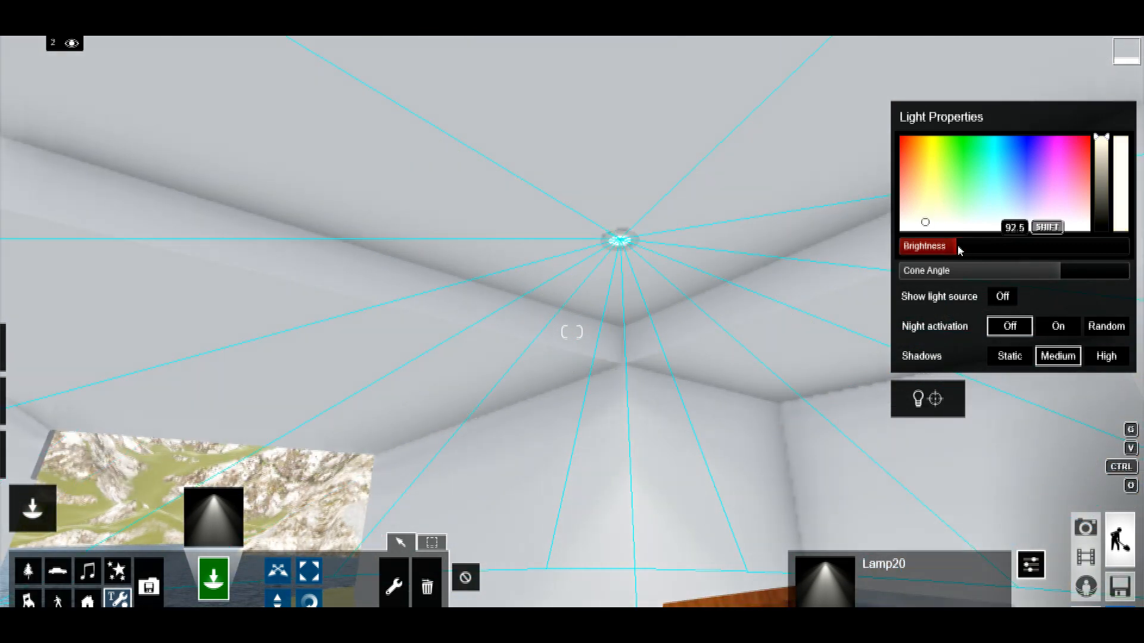
pyautogui.moveTo(955, 250); pyautogui.dragTo(953, 249)
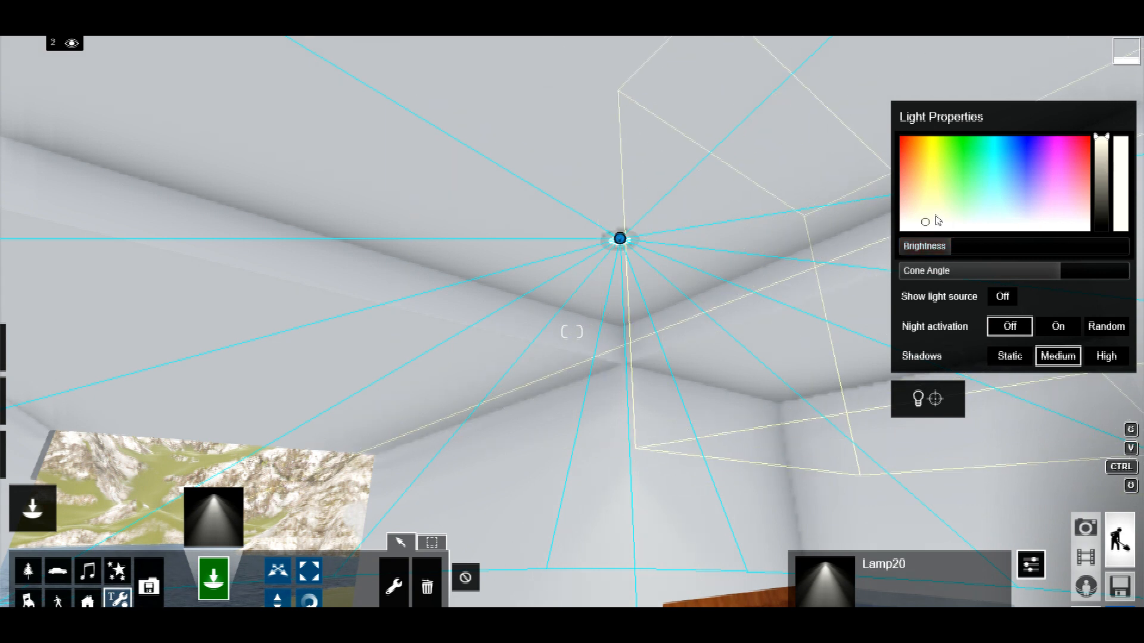
# Choose the Line Light and place it on the ceiling cove ledge above the wooden wall cabinets.
pyautogui.moveTo(418, 179); pyautogui.dragTo(345, 184, button='right')
pyautogui.press('w')
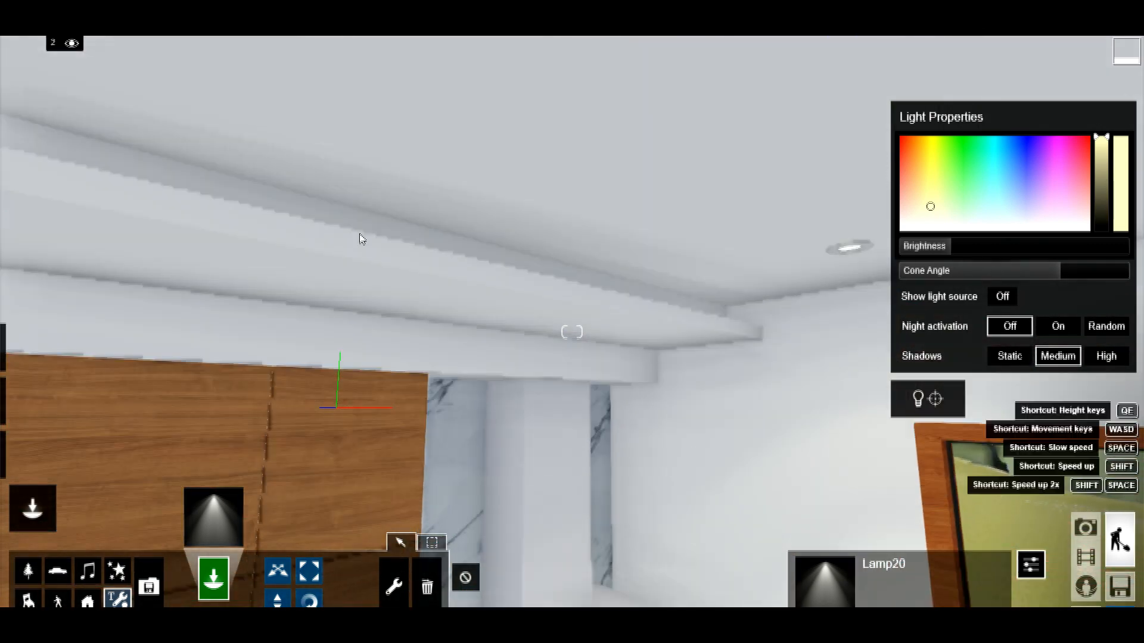
pyautogui.press('q')
pyautogui.moveTo(362, 239)
pyautogui.mouseDown(button='right')
pyautogui.moveTo(364, 311)
pyautogui.moveTo(356, 275)
pyautogui.moveTo(367, 251)
pyautogui.mouseUp(button='right')
pyautogui.click(213, 578)
pyautogui.click(365, 253)
pyautogui.click(567, 373)
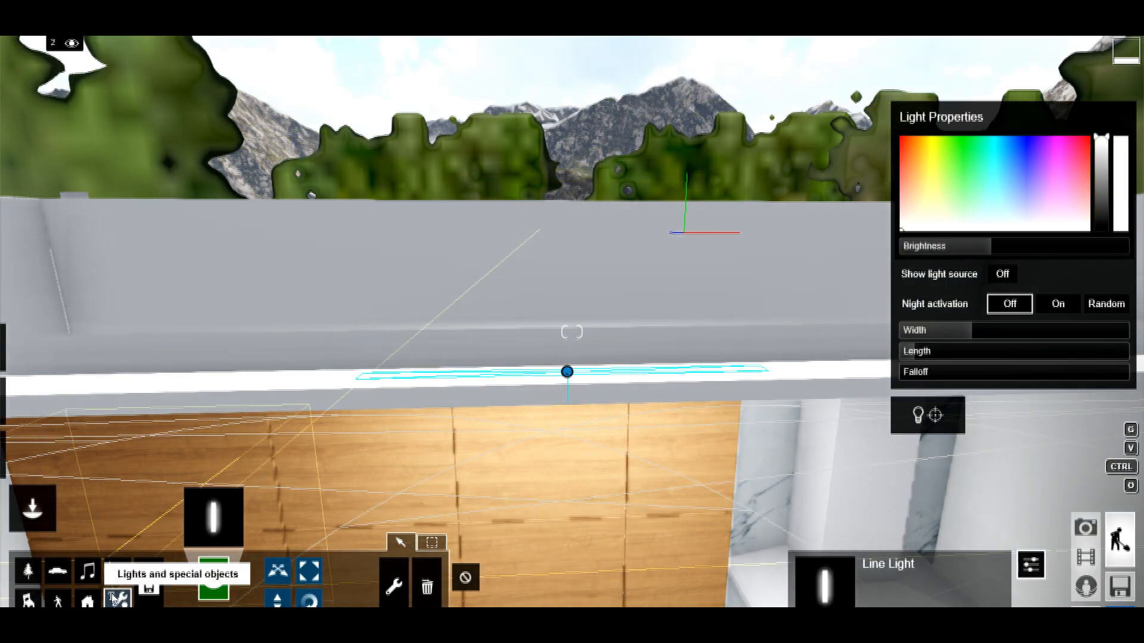
# Rotate the cove line light to shine upward, lower its brightness, widen it to about 3.4 m and tint it pale yellow.
pyautogui.click(309, 601)
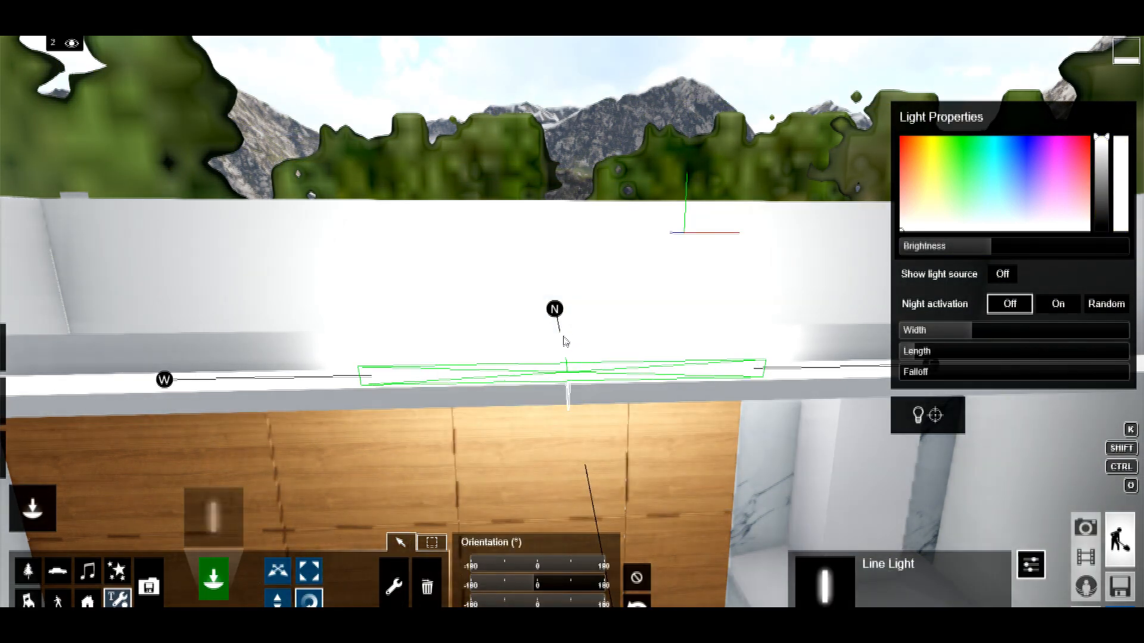
pyautogui.moveTo(563, 280)
pyautogui.mouseDown()
pyautogui.moveTo(568, 215)
pyautogui.moveTo(556, 313)
pyautogui.moveTo(569, 276)
pyautogui.mouseUp()
pyautogui.press('w')
pyautogui.moveTo(552, 377); pyautogui.dragTo(567, 326)
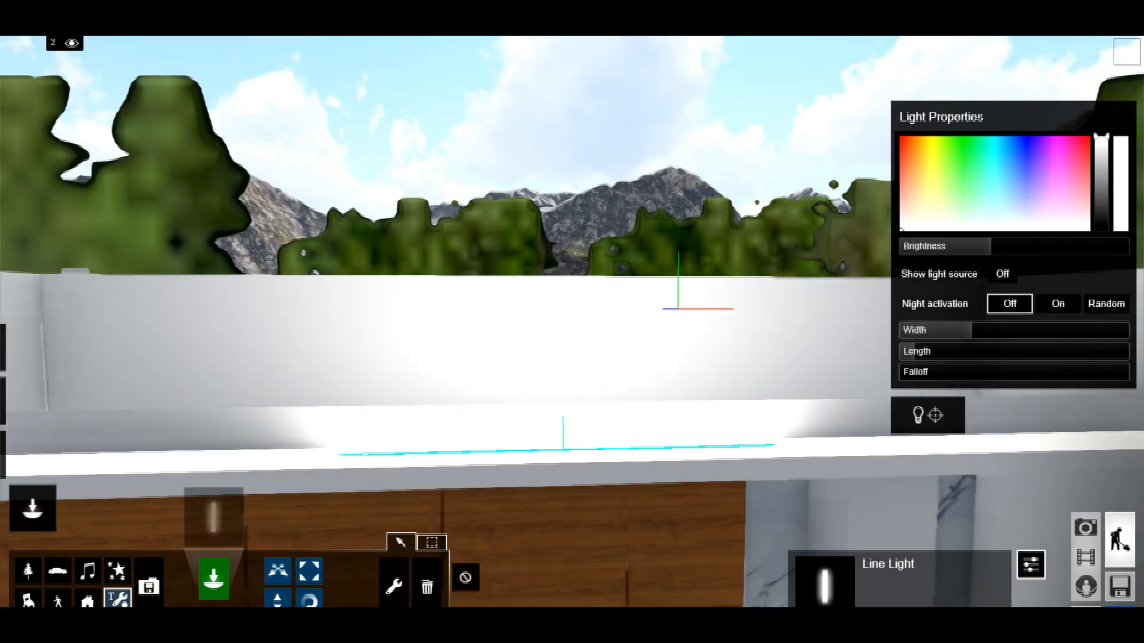
pyautogui.moveTo(989, 247); pyautogui.dragTo(951, 249)
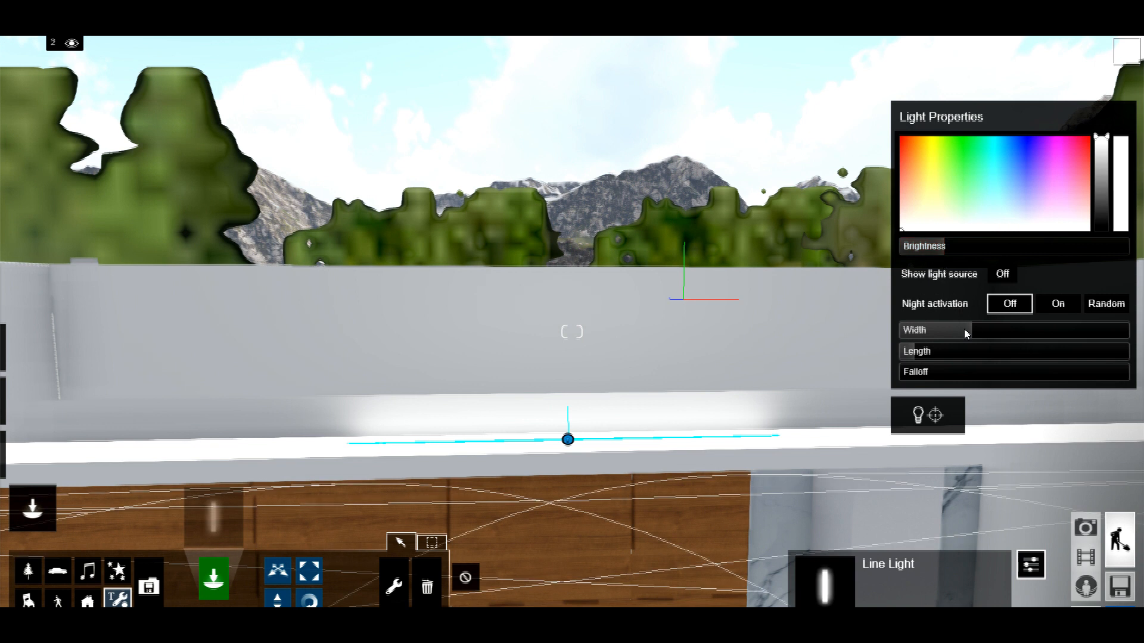
pyautogui.moveTo(970, 332); pyautogui.dragTo(1038, 331)
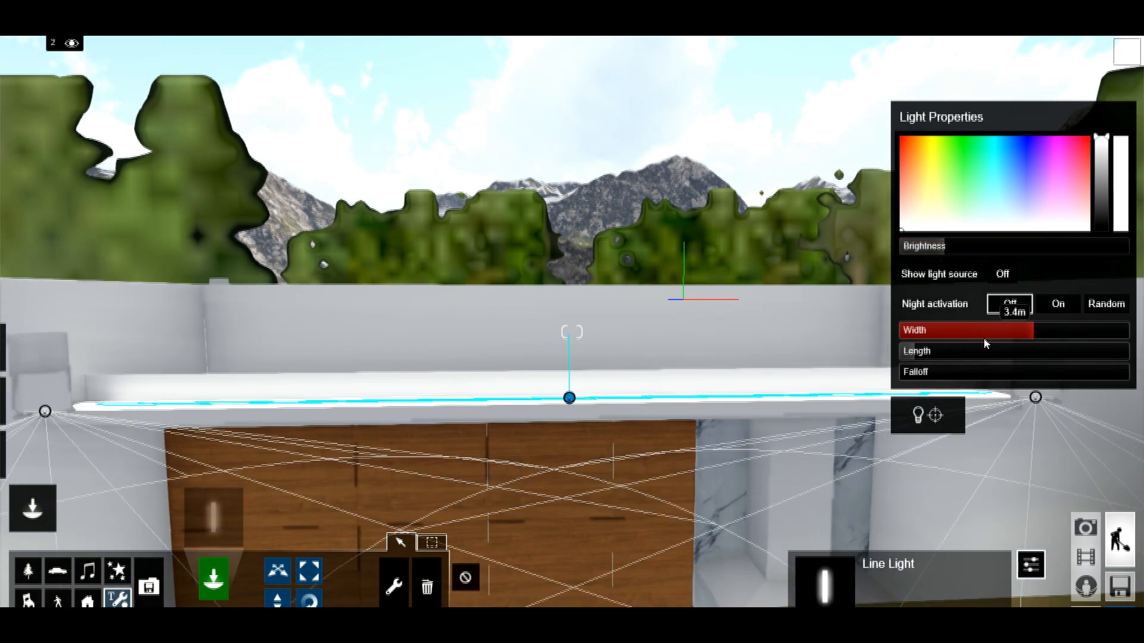
pyautogui.moveTo(986, 344); pyautogui.dragTo(929, 286, button='right')
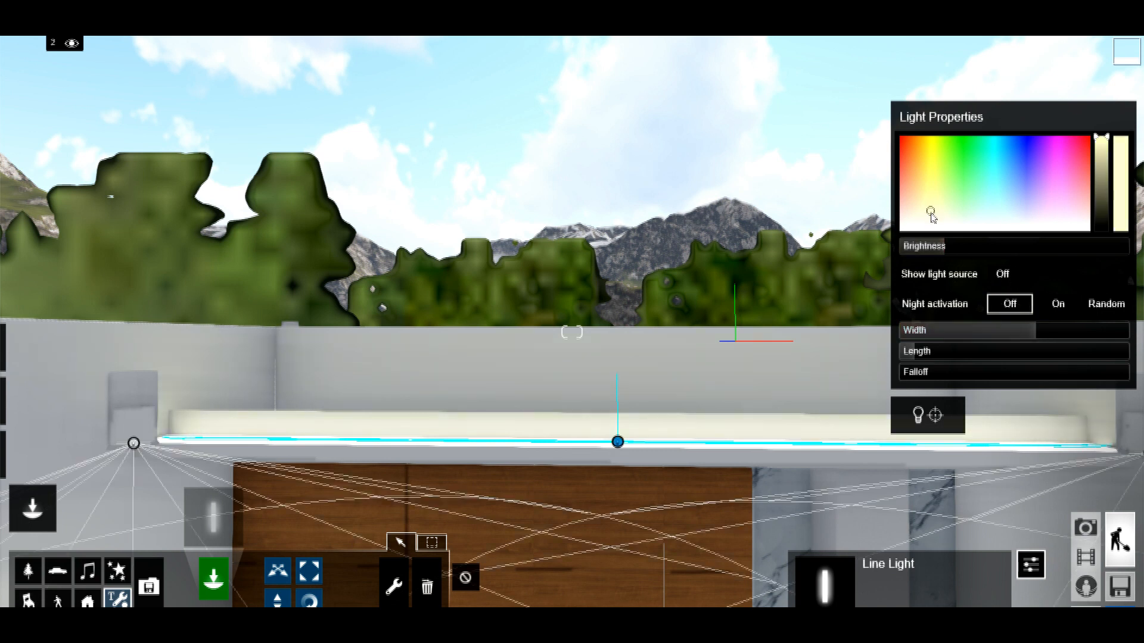
# Return inside the kitchen and place a Line Light on the lower inner face of the nearest pendant frame.
pyautogui.press('e')
pyautogui.moveTo(920, 281); pyautogui.dragTo(63, 516, button='right')
pyautogui.press('e')
pyautogui.press('w')
pyautogui.moveTo(572, 332); pyautogui.dragTo(941, 440, button='right')
pyautogui.moveTo(485, 498); pyautogui.dragTo(656, 498, button='middle')
pyautogui.moveTo(572, 332); pyautogui.dragTo(378, 426, button='right')
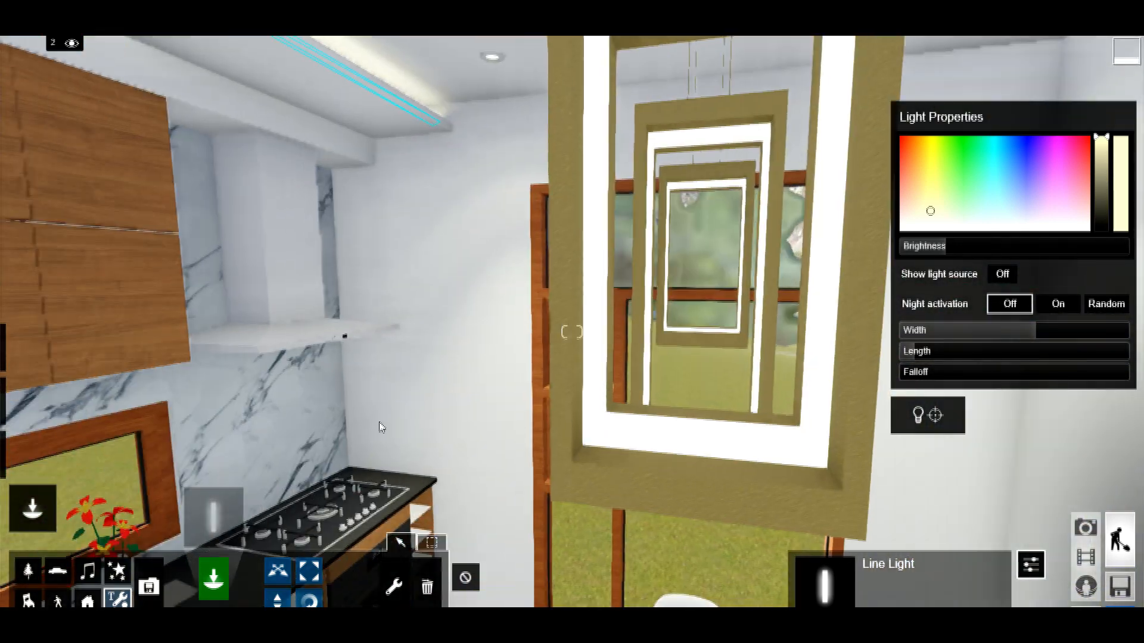
pyautogui.moveTo(378, 426); pyautogui.dragTo(388, 398, button='middle')
pyautogui.click(232, 522)
pyautogui.click(375, 241)
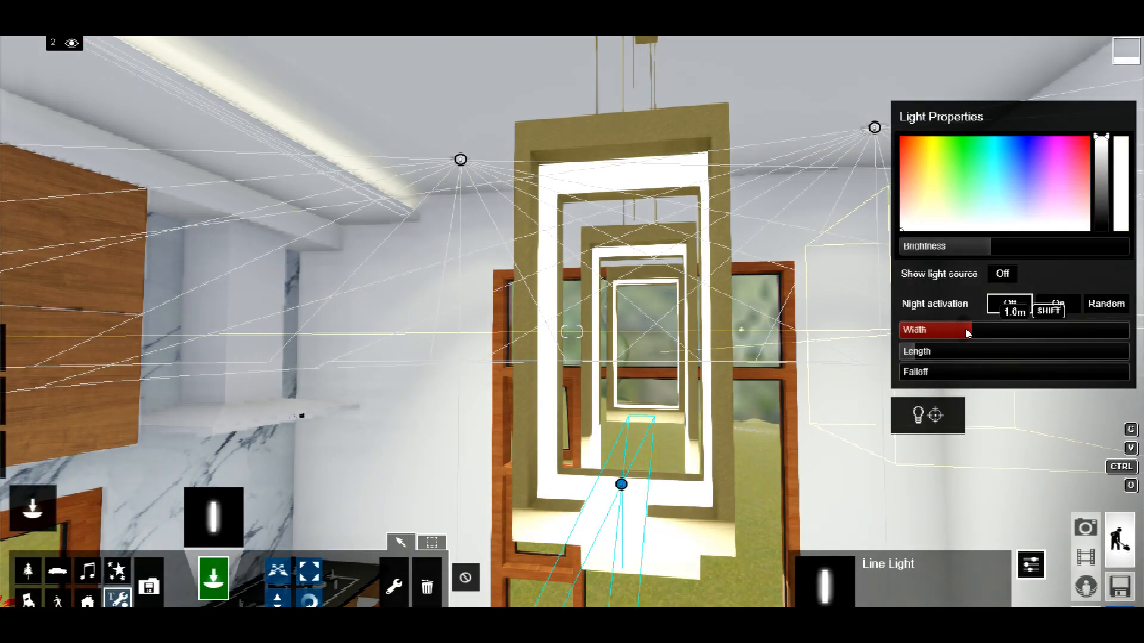
# Narrow the lower pendant line light, rotate it in line with the frame and lengthen it to fit the luminous strip.
pyautogui.moveTo(967, 333); pyautogui.dragTo(913, 336)
pyautogui.click(309, 599)
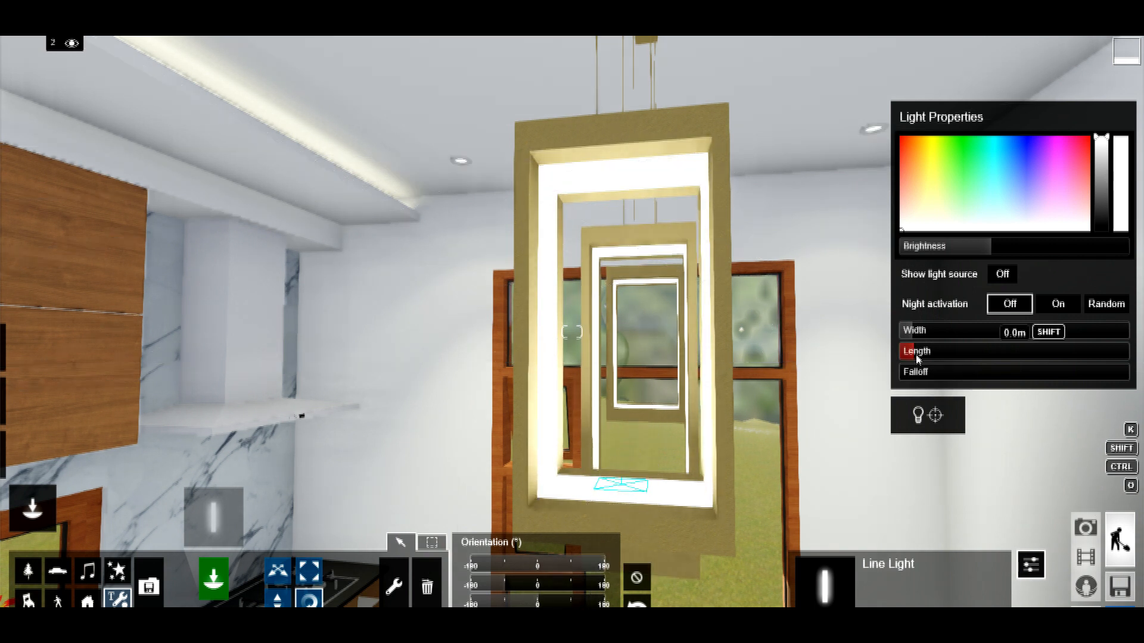
pyautogui.moveTo(621, 485); pyautogui.dragTo(635, 465)
pyautogui.press('m')
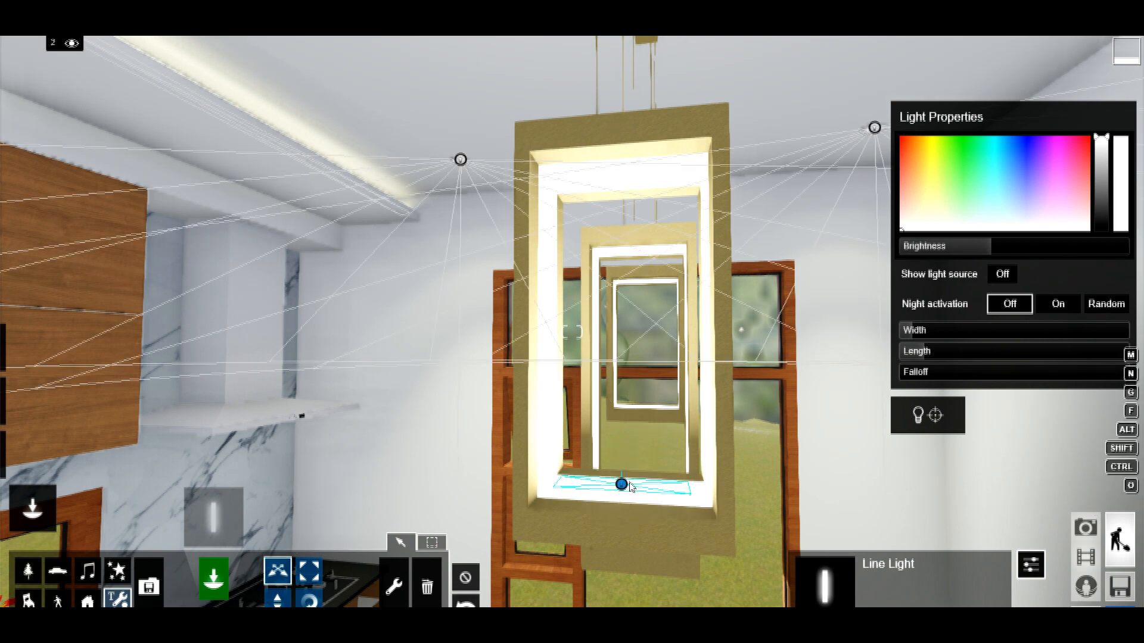
# Place a second Line Light on the vertical inner face of the same pendant frame.
pyautogui.press('w')
pyautogui.moveTo(674, 507); pyautogui.dragTo(583, 424, button='right')
pyautogui.press('s')
pyautogui.press('w')
pyautogui.press('a')
pyautogui.moveTo(563, 331); pyautogui.dragTo(661, 346, button='right')
pyautogui.press('w')
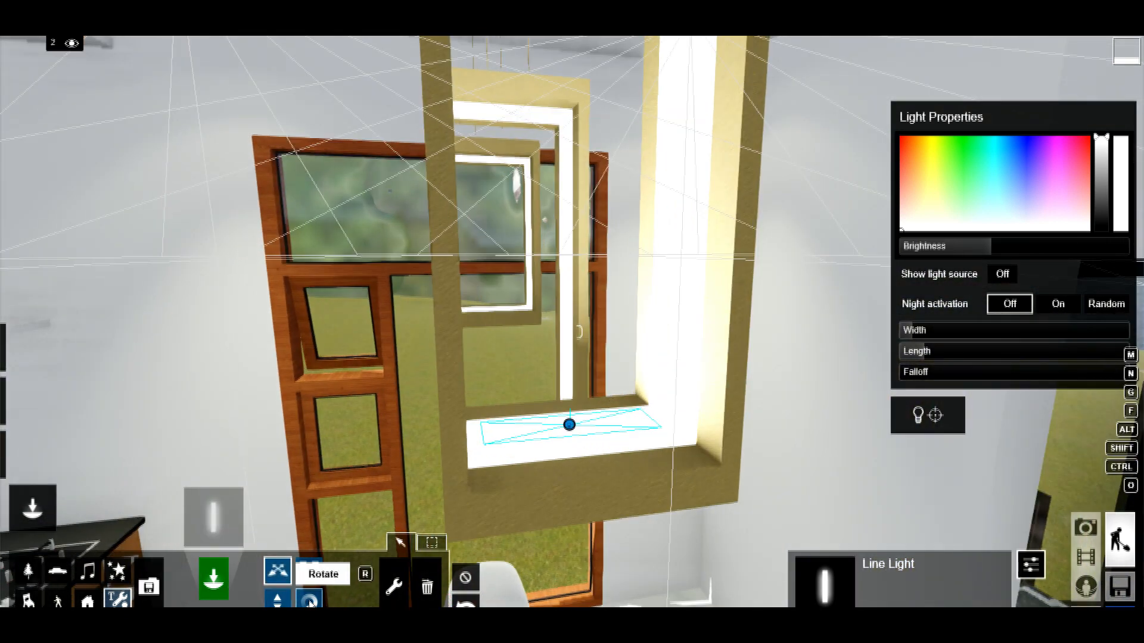
pyautogui.click(310, 601)
pyautogui.moveTo(666, 394); pyautogui.dragTo(706, 319, button='right')
pyautogui.click(213, 517)
pyautogui.click(376, 244)
pyautogui.click(635, 301)
# Rotate and resize the side line light to fit the vertical strip, and reduce the brightness of the side and lower lights.
pyautogui.click(309, 601)
pyautogui.moveTo(635, 296); pyautogui.dragTo(599, 302)
pyautogui.moveTo(971, 334); pyautogui.dragTo(936, 353)
pyautogui.moveTo(974, 250); pyautogui.dragTo(933, 251)
pyautogui.click(530, 506)
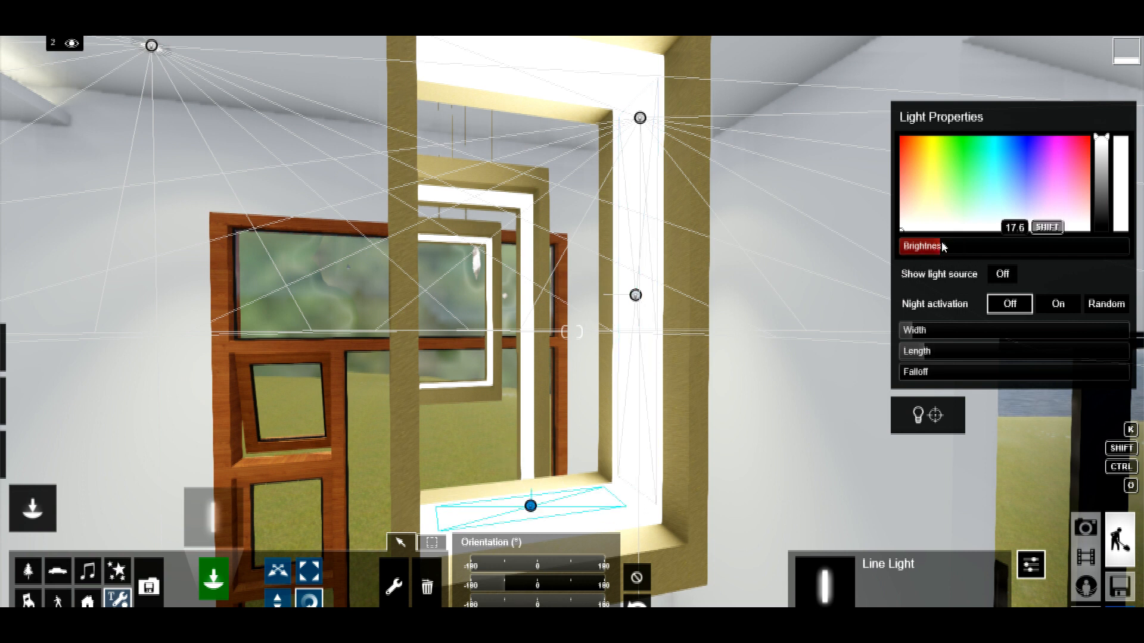
pyautogui.moveTo(961, 249); pyautogui.dragTo(940, 251)
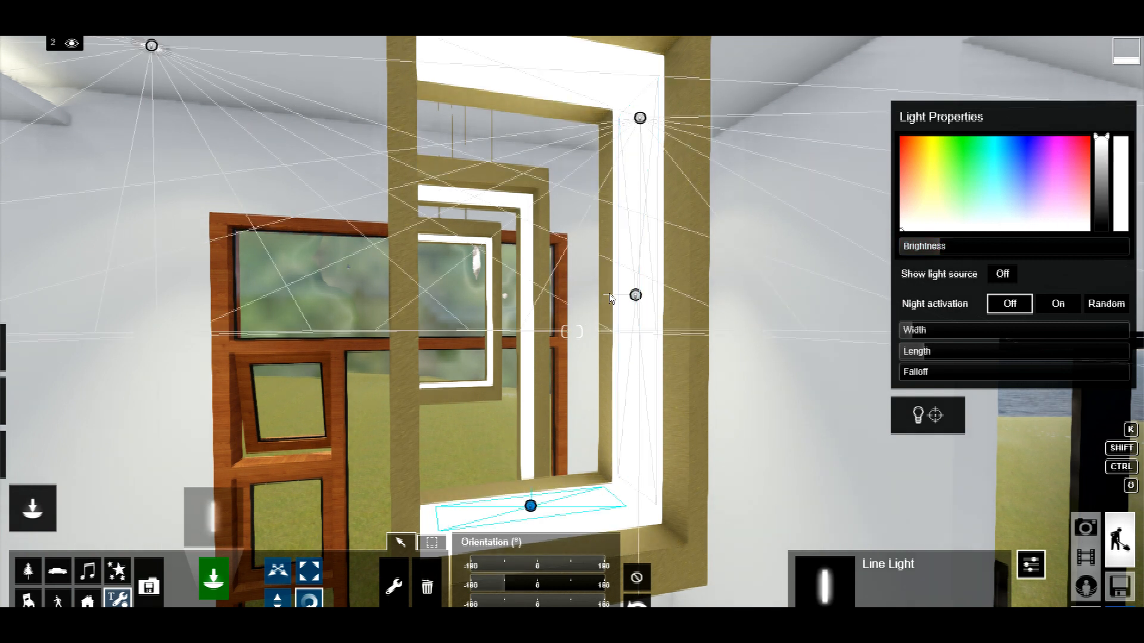
# Add a Line Light to the pendant's upper inner face, facing into the frame, resized to the strip and with reduced brightness.
pyautogui.moveTo(678, 195); pyautogui.dragTo(680, 192, button='right')
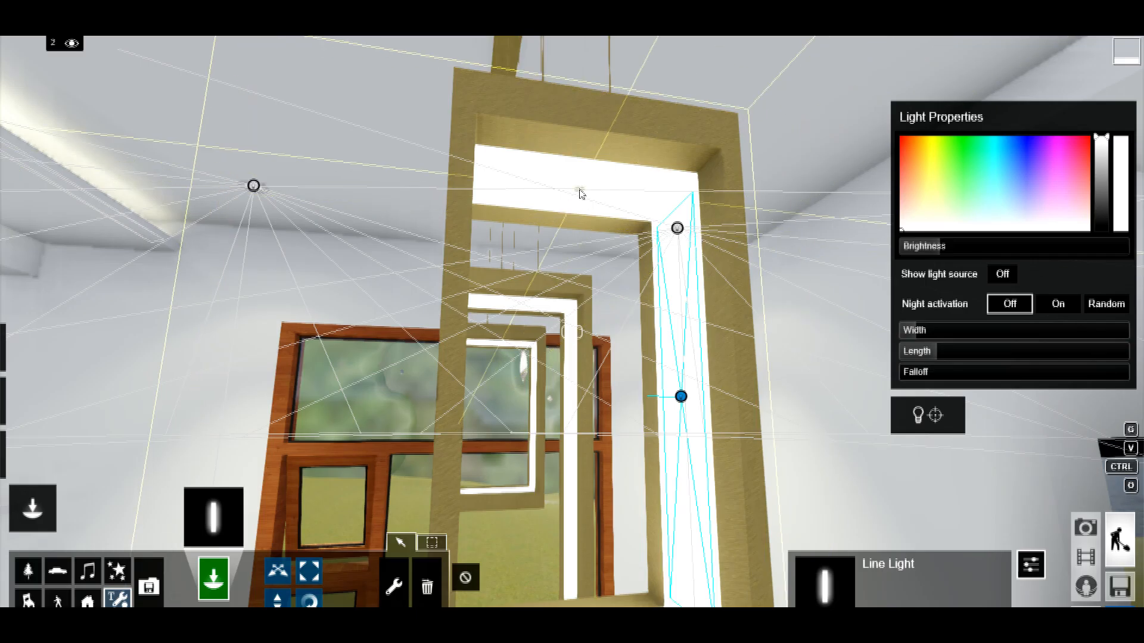
pyautogui.click(580, 191)
pyautogui.moveTo(941, 330); pyautogui.dragTo(918, 337)
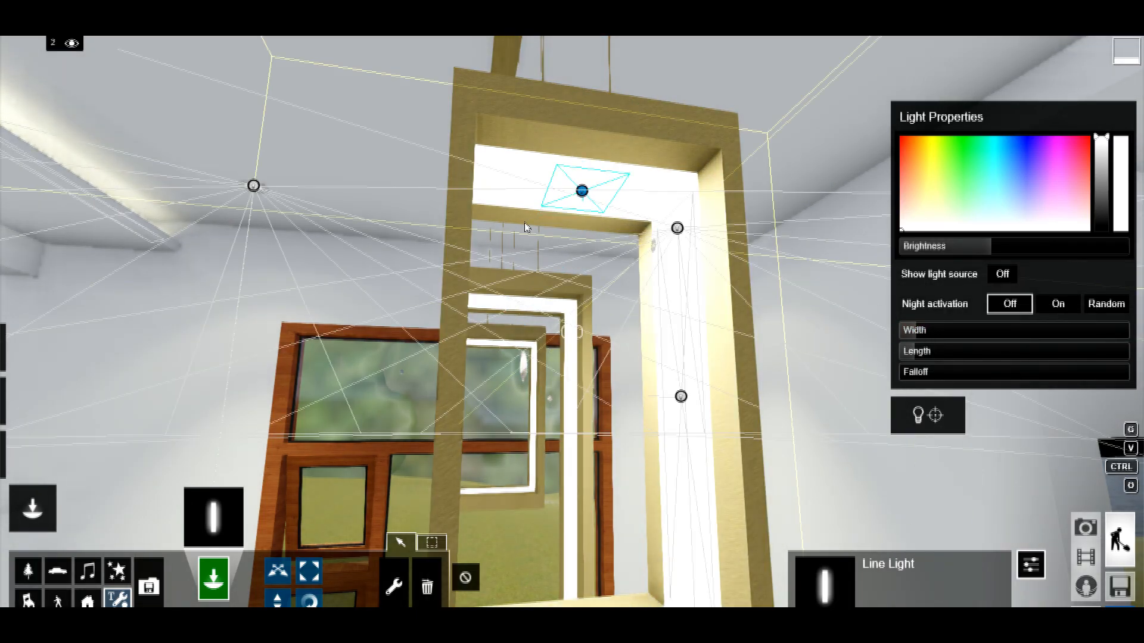
pyautogui.click(309, 600)
pyautogui.moveTo(992, 256); pyautogui.dragTo(942, 252)
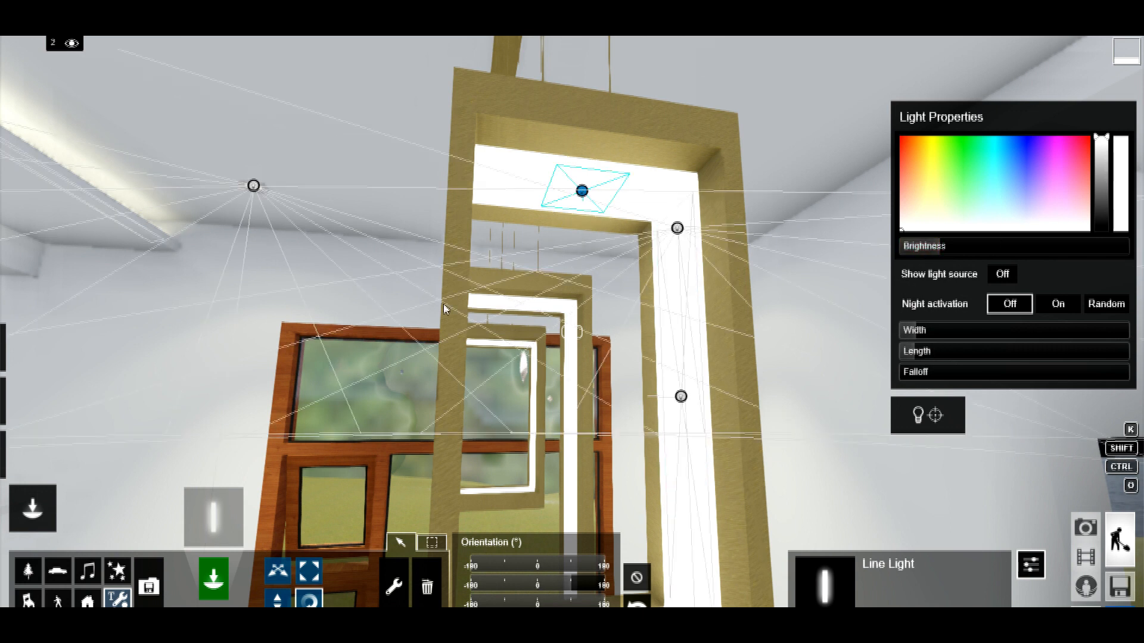
pyautogui.moveTo(915, 362); pyautogui.dragTo(922, 352)
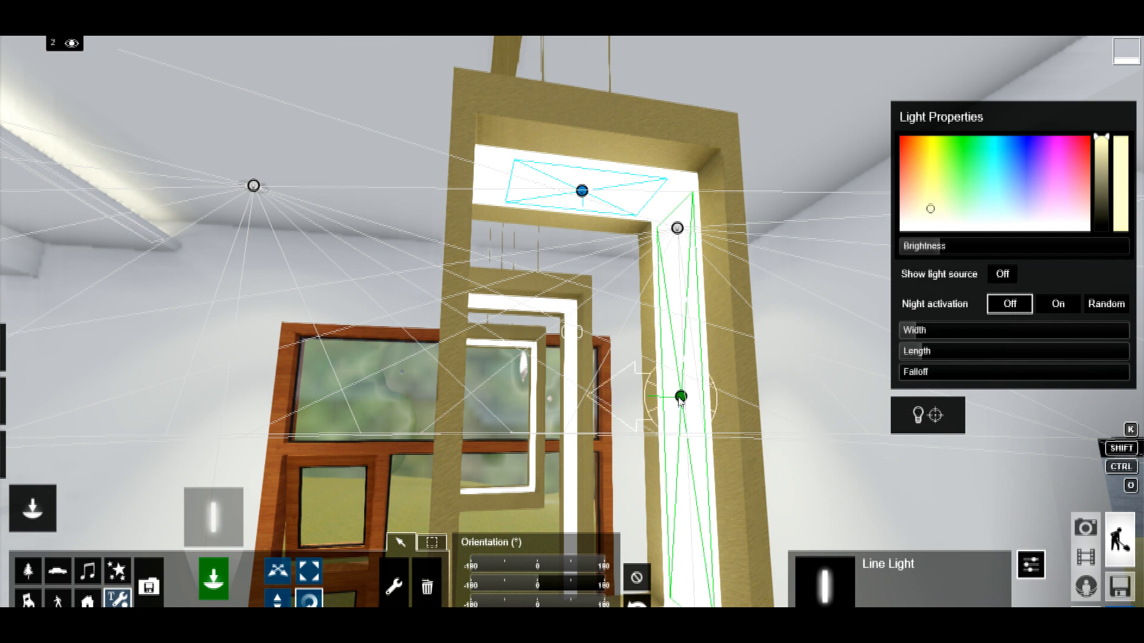
# Tint the upper, side and lower line lights of the pendant pale yellow.
pyautogui.moveTo(932, 213); pyautogui.dragTo(745, 276, button='right')
pyautogui.press('s')
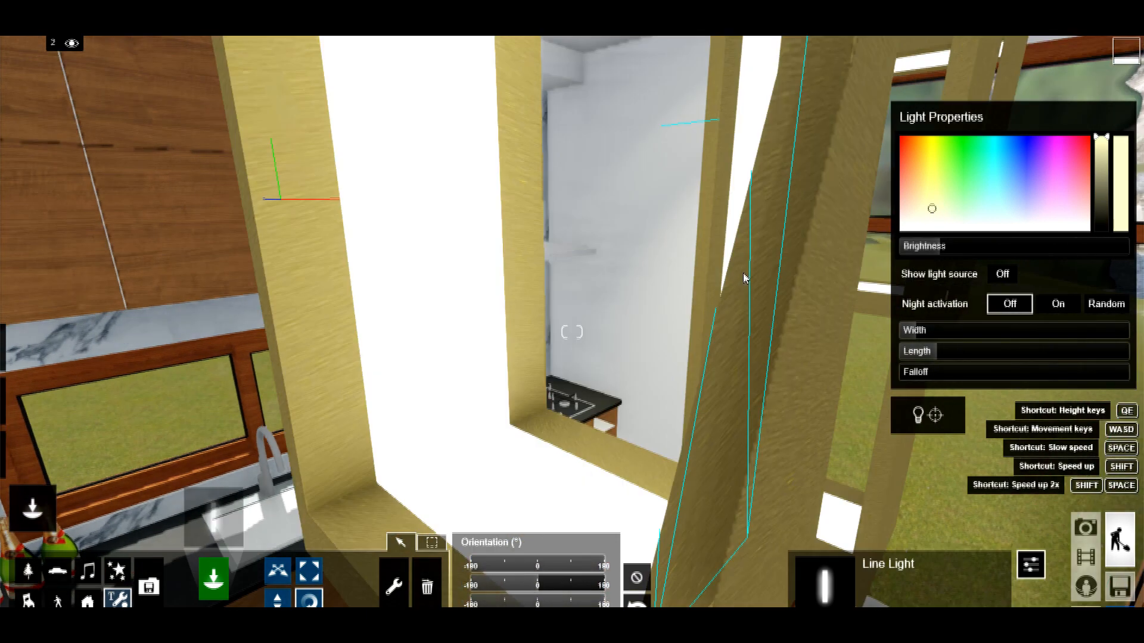
pyautogui.moveTo(931, 208); pyautogui.dragTo(965, 420, button='right')
pyautogui.press('s')
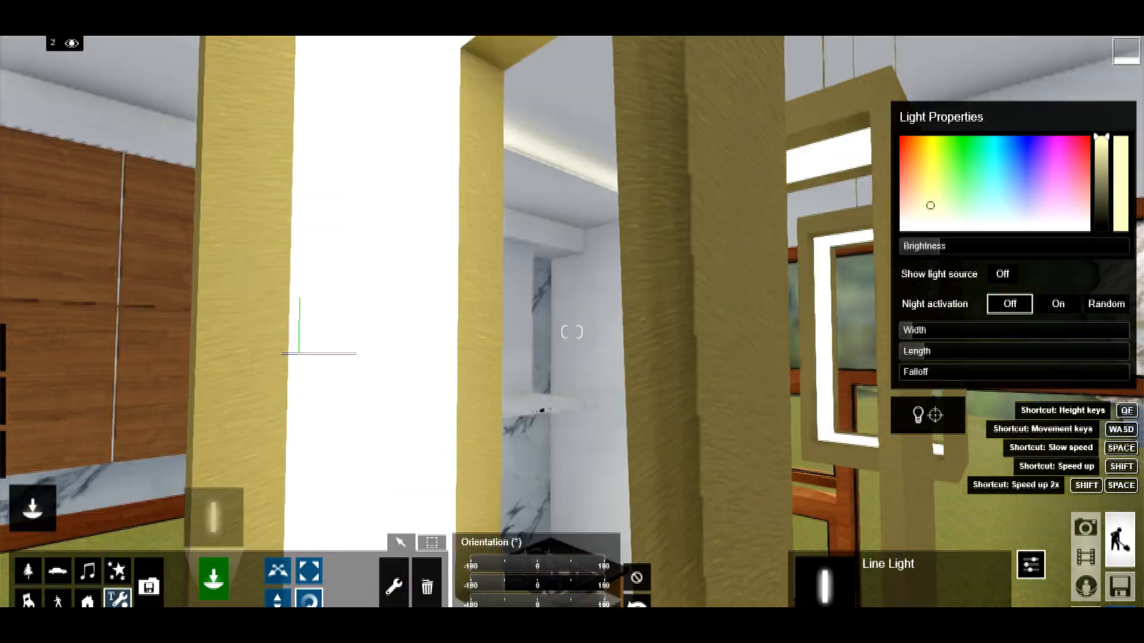
# Place a Line Light on the pendant's opposite vertical inner face, rotate it inward, fit its size to the strip and dim it.
pyautogui.click(213, 517)
pyautogui.click(395, 240)
pyautogui.click(510, 324)
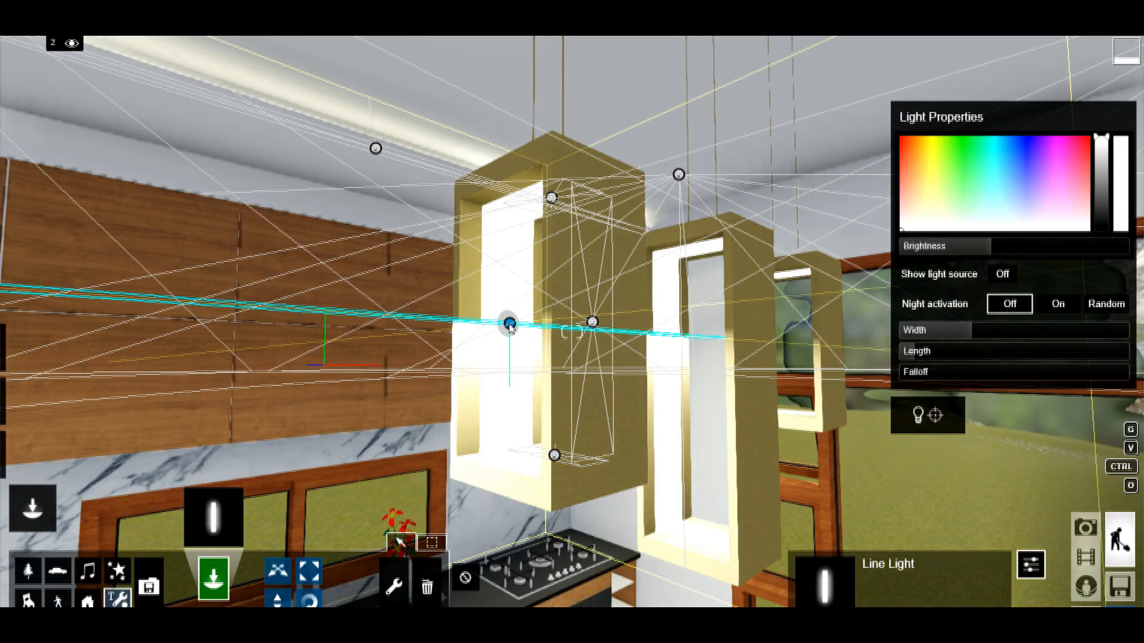
pyautogui.press('r')
pyautogui.moveTo(510, 324)
pyautogui.mouseDown()
pyautogui.moveTo(505, 336)
pyautogui.moveTo(455, 325)
pyautogui.moveTo(559, 339)
pyautogui.moveTo(531, 316)
pyautogui.mouseUp()
pyautogui.press('w')
pyautogui.moveTo(955, 334); pyautogui.dragTo(934, 354)
pyautogui.moveTo(940, 246); pyautogui.dragTo(940, 250)
# Place a Line Light on the middle pendant's lower inner face, dim it, narrow it to 0.1 m, rotate it to fit and tint it pale yellow.
pyautogui.moveTo(858, 435); pyautogui.dragTo(582, 485, button='right')
pyautogui.press('w')
pyautogui.click(214, 517)
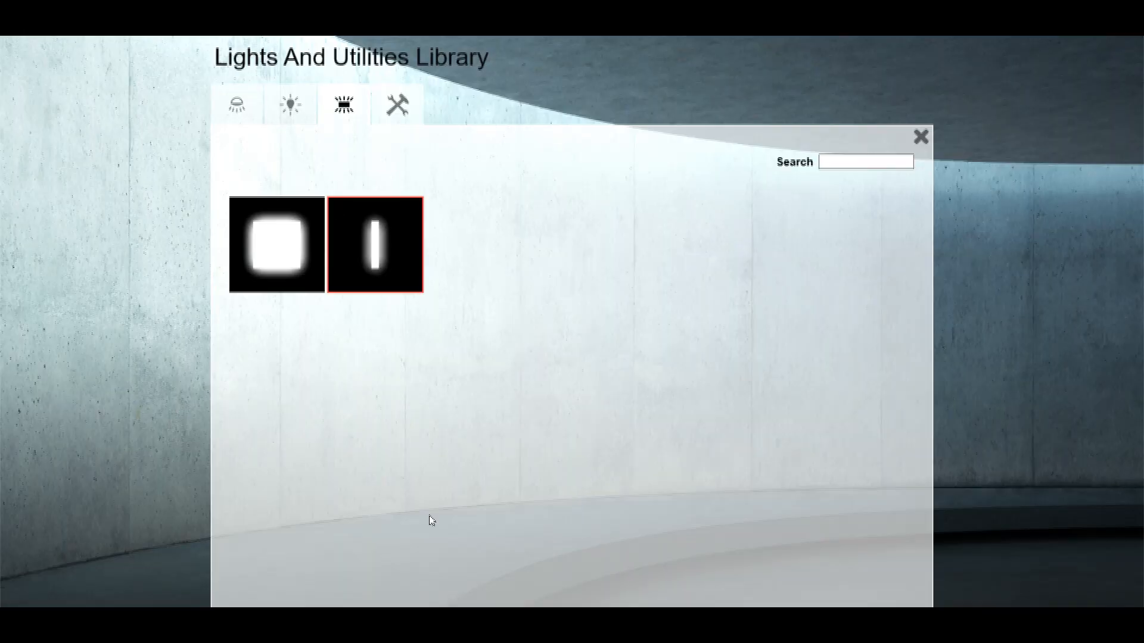
pyautogui.click(376, 245)
pyautogui.click(512, 529)
pyautogui.moveTo(989, 248); pyautogui.dragTo(938, 245)
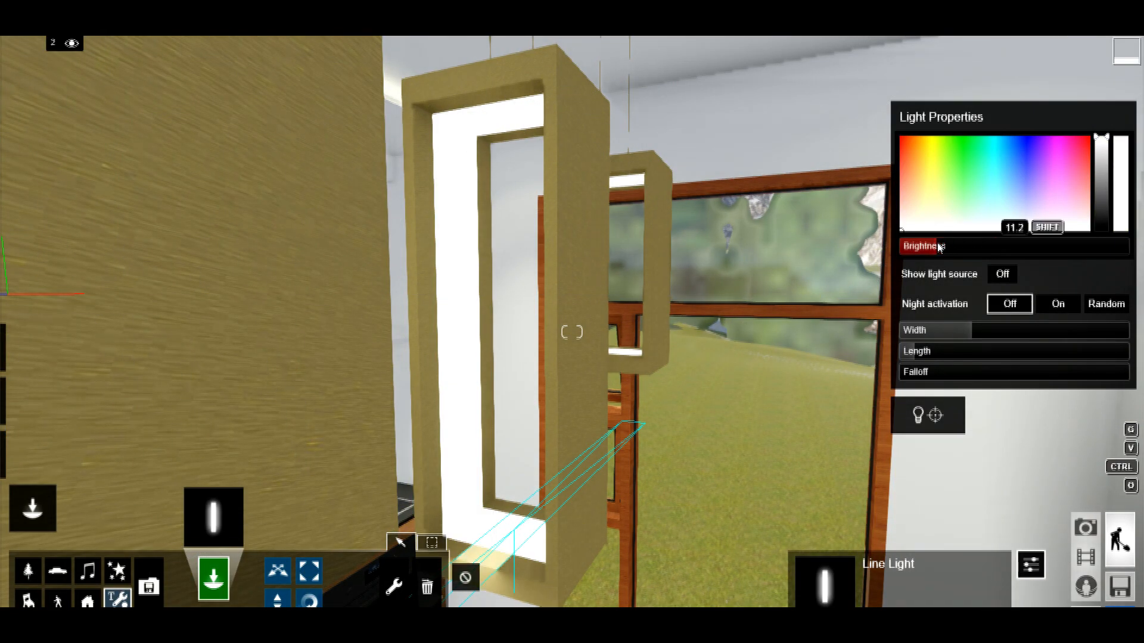
pyautogui.moveTo(939, 331); pyautogui.dragTo(939, 334)
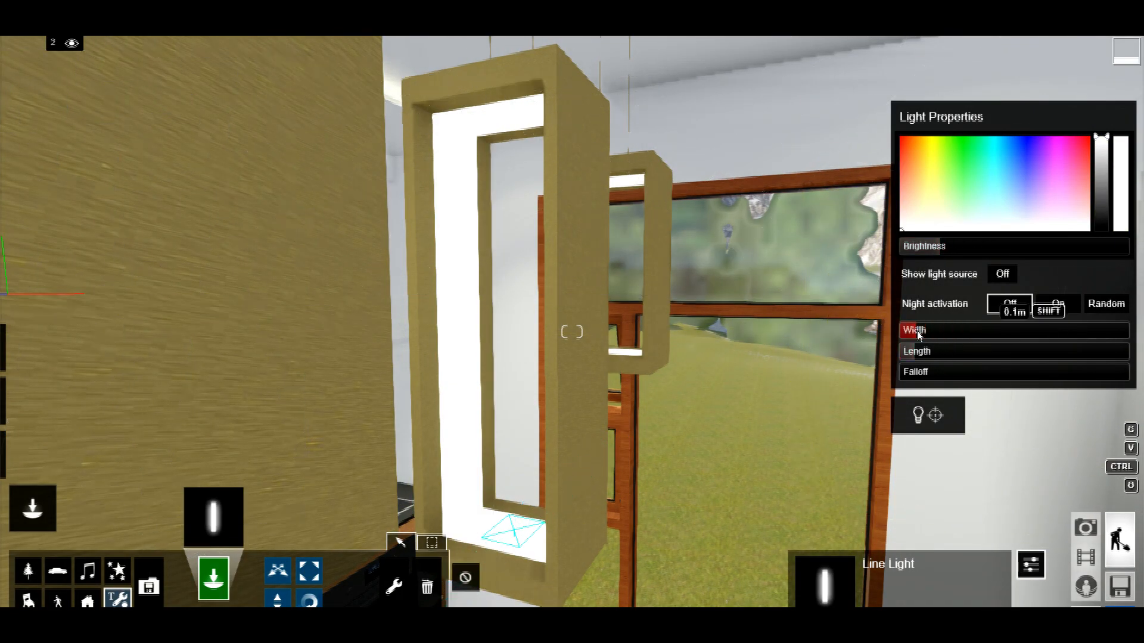
pyautogui.click(512, 529)
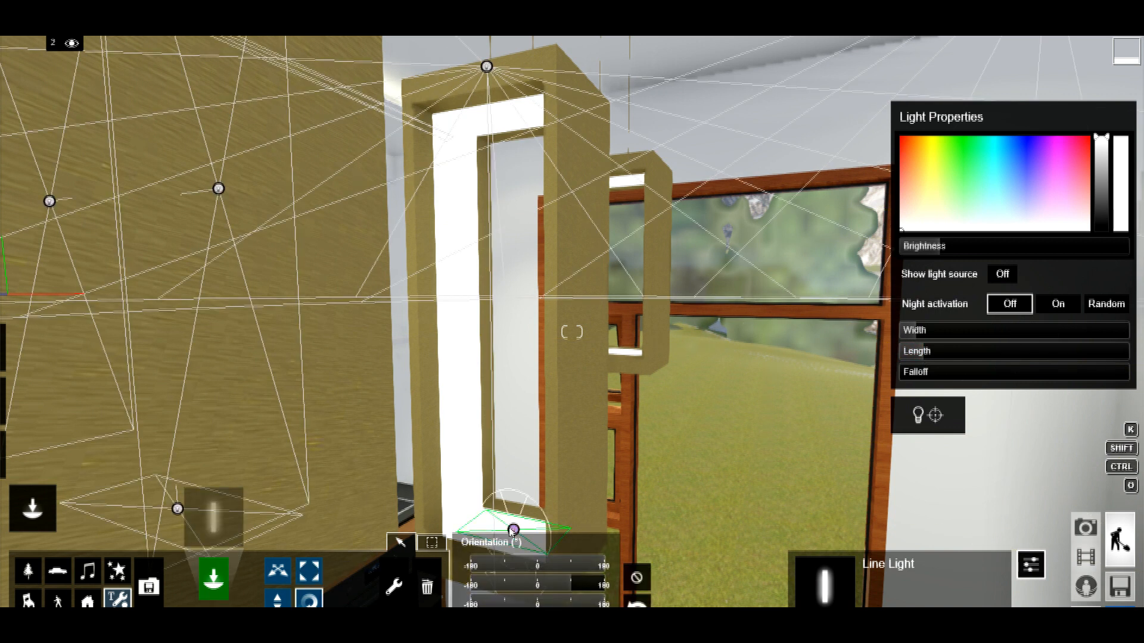
pyautogui.moveTo(512, 529); pyautogui.dragTo(518, 506)
pyautogui.click(932, 212)
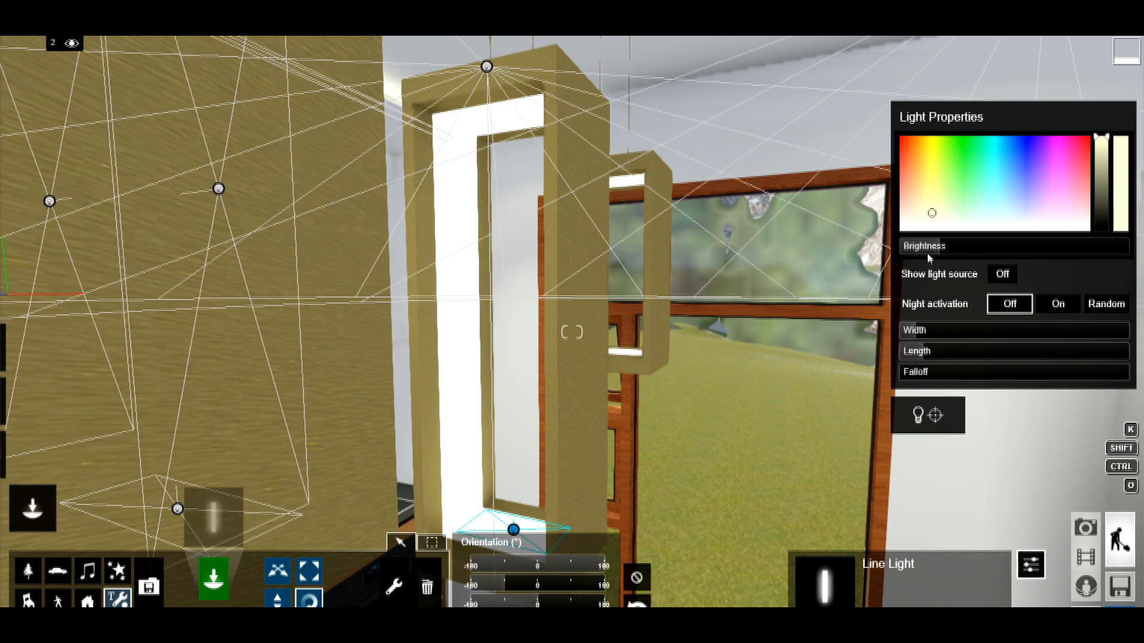
# Add a Line Light to the middle pendant's vertical inner face, rotate and size it to the strip, tint it pale yellow and dim it to about 17.6.
pyautogui.click(224, 560)
pyautogui.click(373, 288)
pyautogui.moveTo(460, 326); pyautogui.dragTo(550, 320)
pyautogui.moveTo(970, 334); pyautogui.dragTo(943, 351)
pyautogui.click(932, 212)
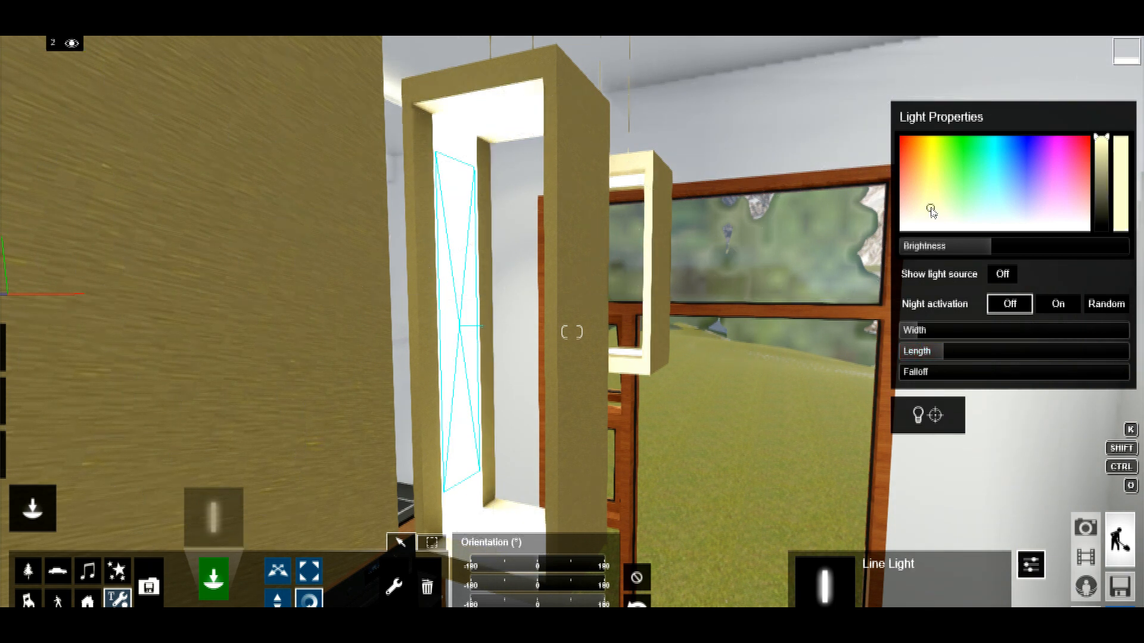
pyautogui.moveTo(952, 247); pyautogui.dragTo(946, 255)
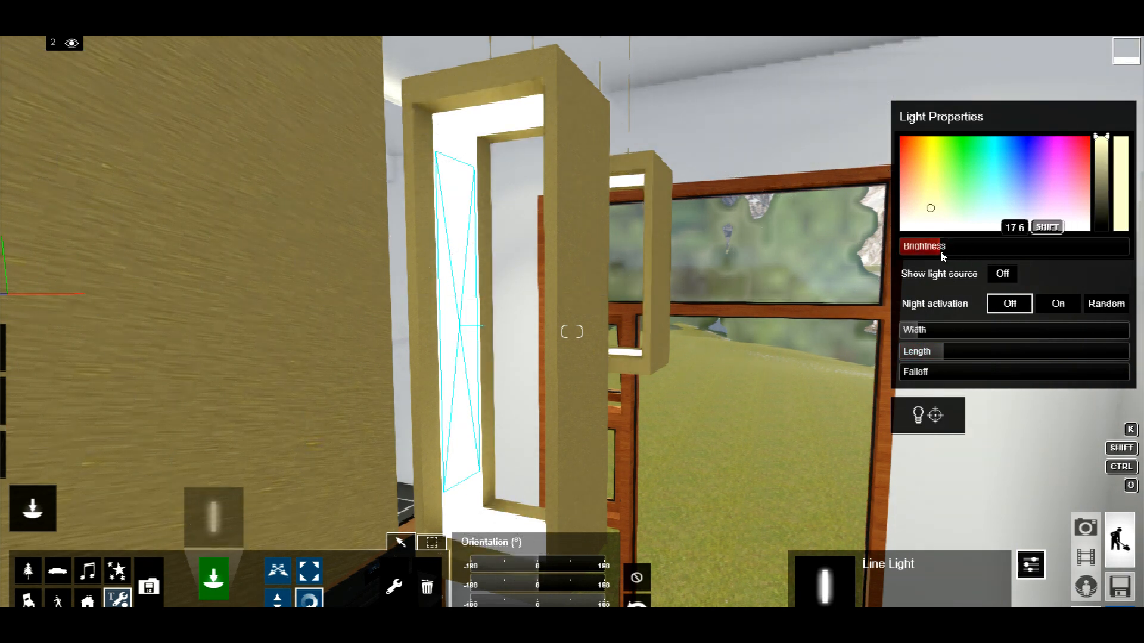
# Add a Line Light to the middle pendant's upper inner face with a length of 0.1 m, reduced width and brightness, aligned with the frame.
pyautogui.click(213, 525)
pyautogui.click(363, 263)
pyautogui.click(507, 117)
pyautogui.moveTo(953, 332); pyautogui.dragTo(919, 336)
pyautogui.moveTo(949, 246); pyautogui.dragTo(940, 252)
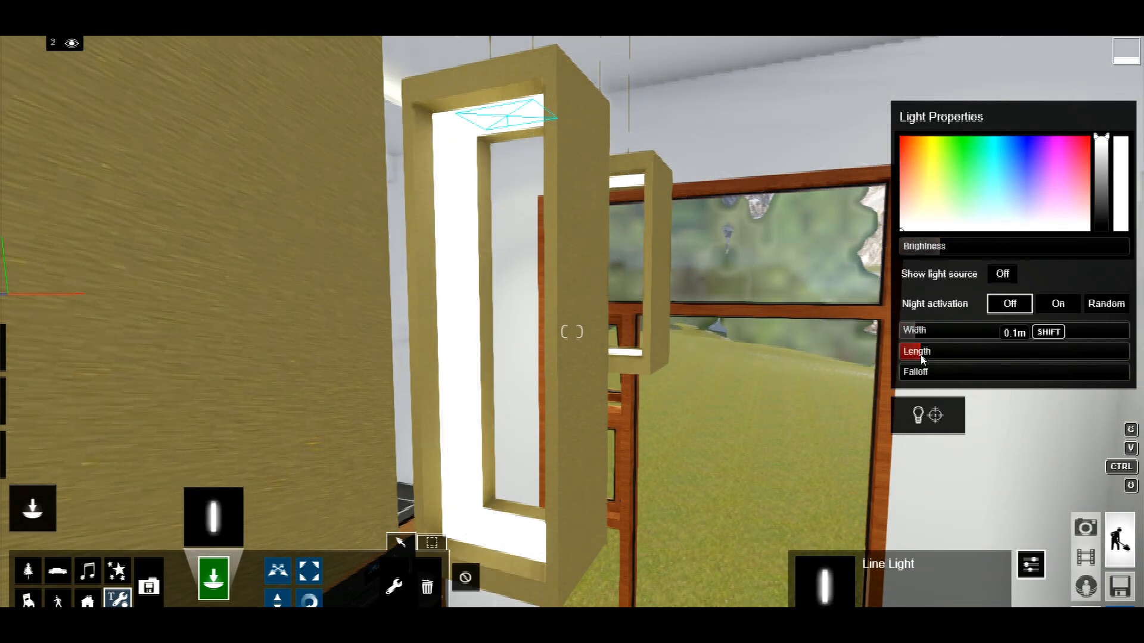
pyautogui.click(507, 117)
pyautogui.moveTo(507, 116); pyautogui.dragTo(507, 143)
# Fit a dimmed pale yellow Line Light, 0.1 m wide and 0.4 m long, to the middle pendant's opposite vertical inner face, centred on the strip.
pyautogui.press('a')
pyautogui.moveTo(508, 151); pyautogui.dragTo(618, 222, button='right')
pyautogui.press('w')
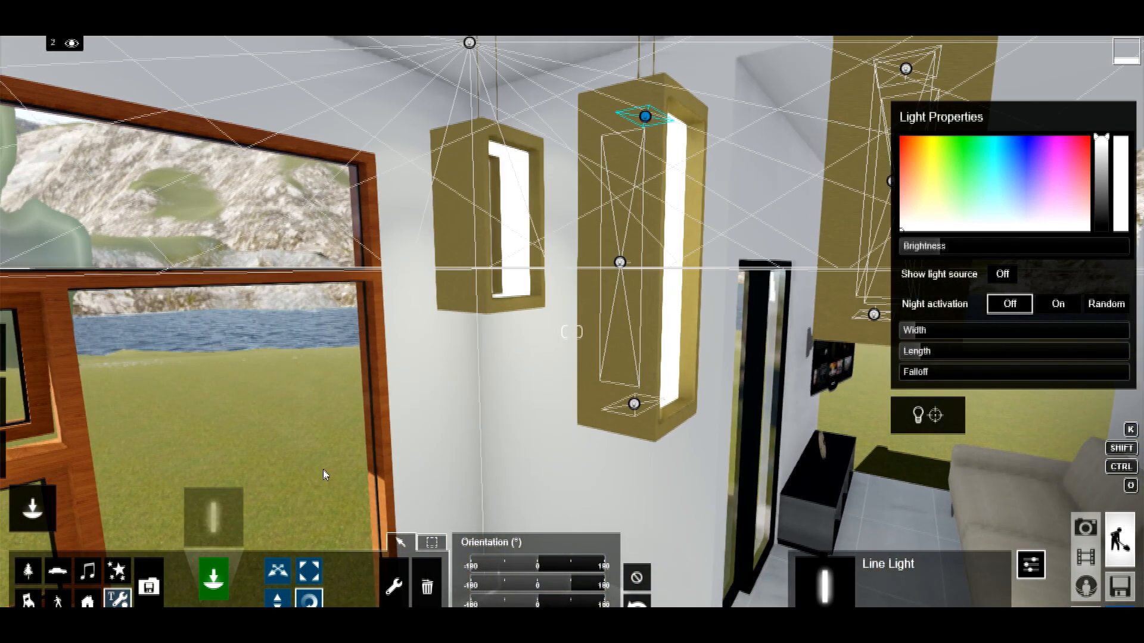
pyautogui.click(213, 578)
pyautogui.press('d')
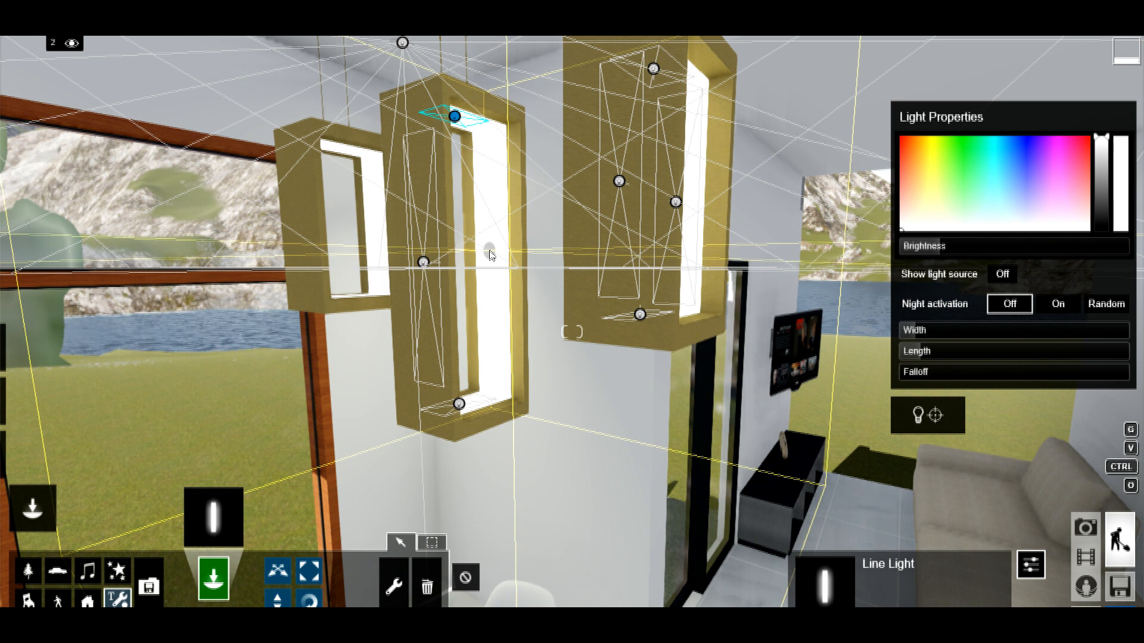
pyautogui.click(489, 254)
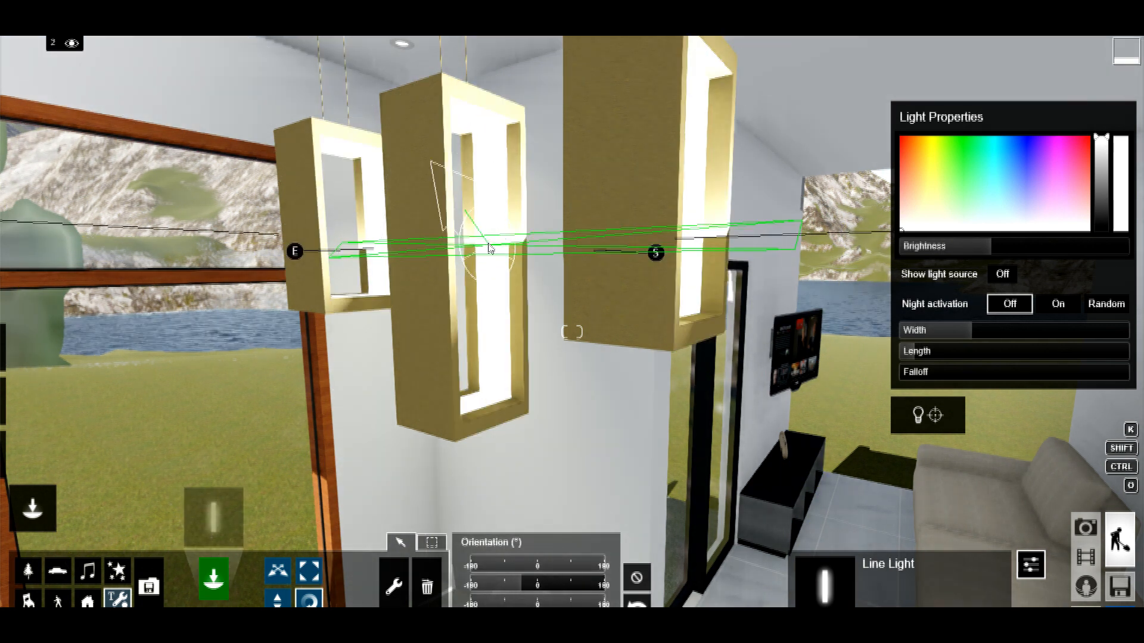
pyautogui.click(952, 248)
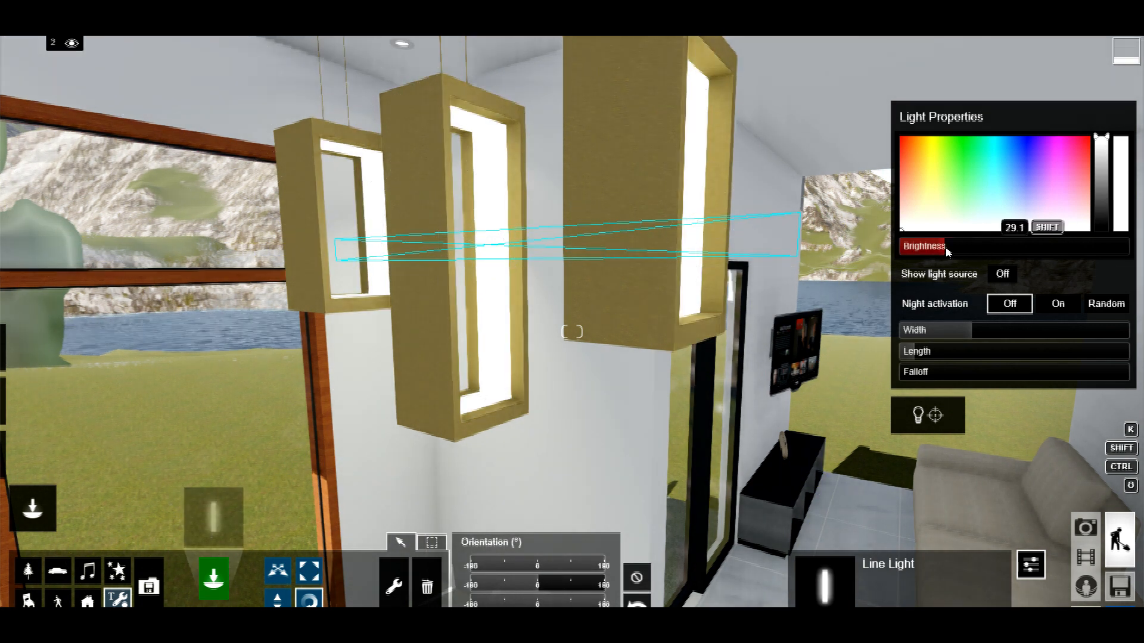
pyautogui.click(924, 334)
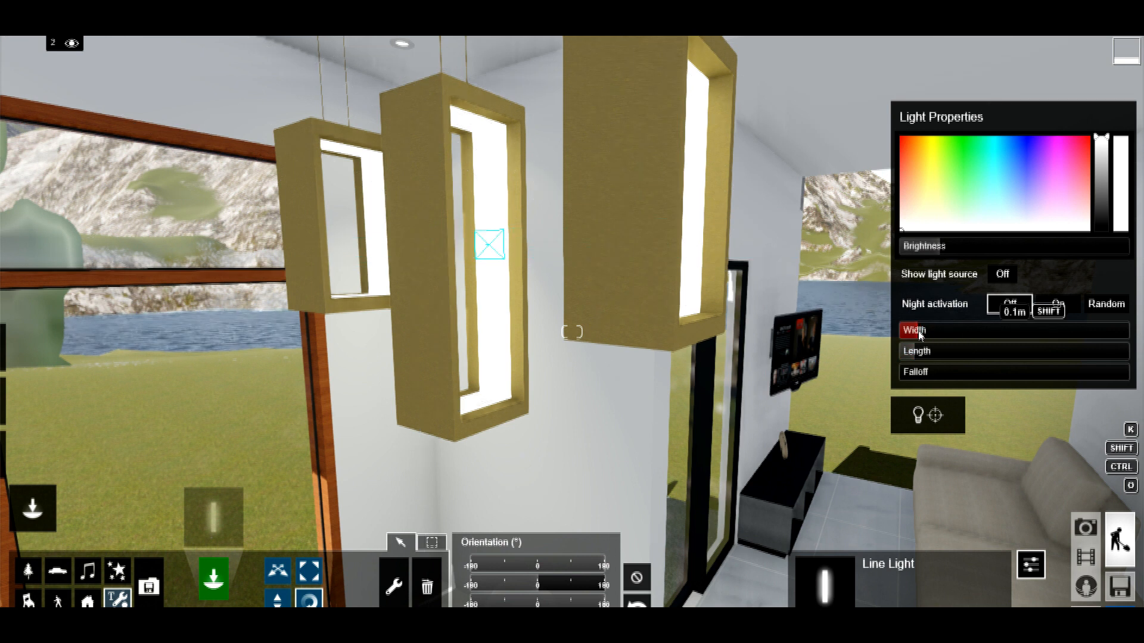
pyautogui.moveTo(936, 356); pyautogui.dragTo(949, 356)
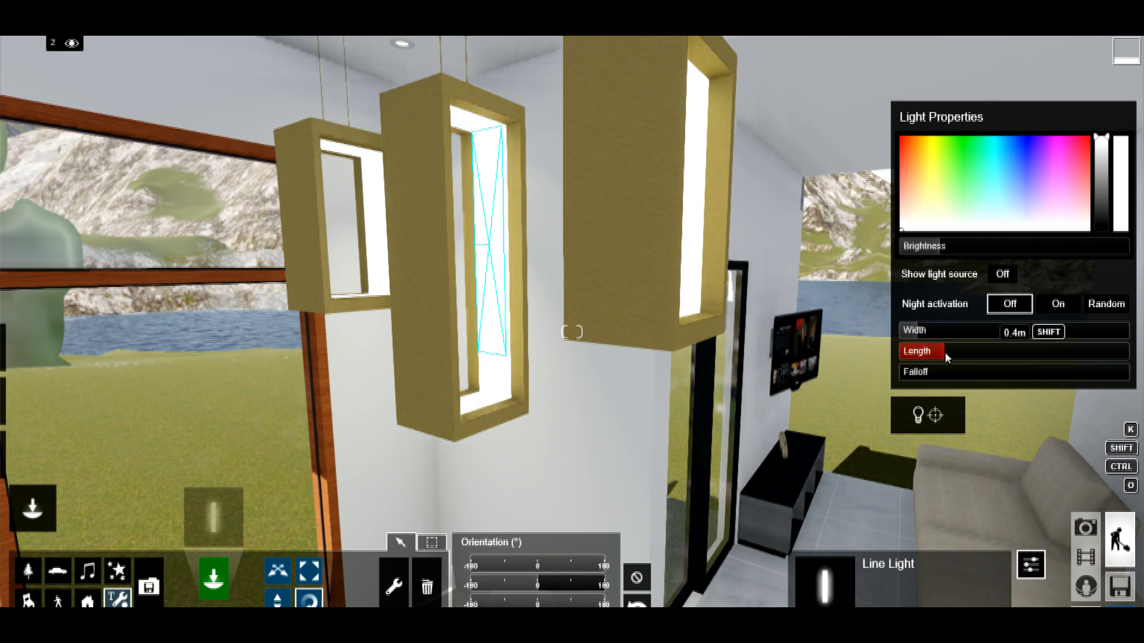
pyautogui.click(277, 570)
pyautogui.click(491, 263)
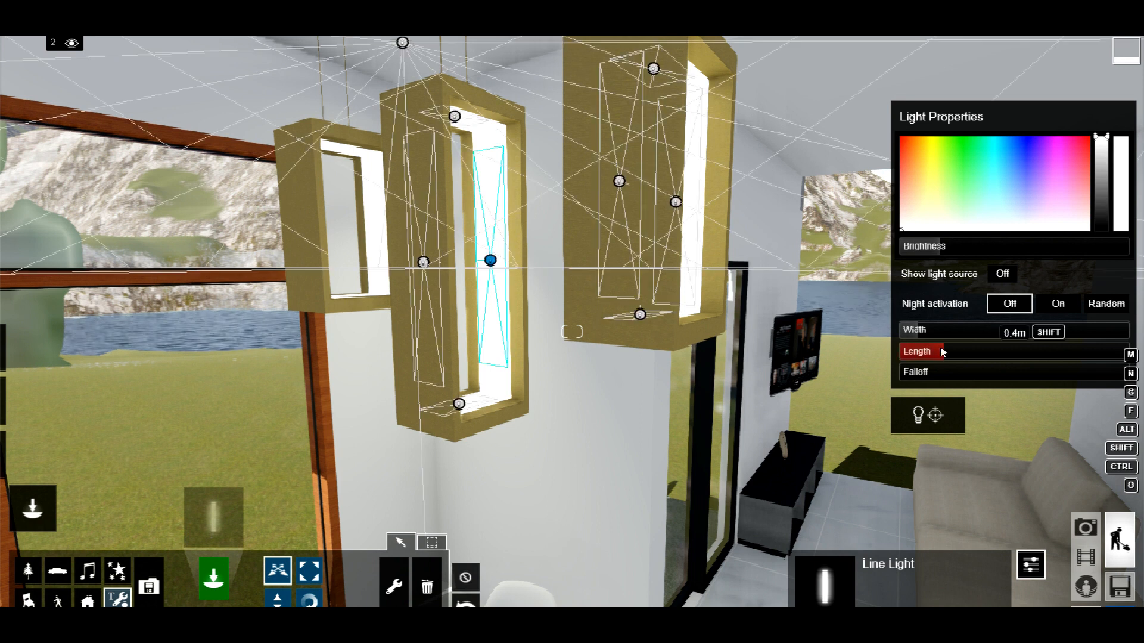
pyautogui.click(931, 205)
# Place a Line Light on a vertical inner face of the pendant nearest the window, rotated inward, 0.3 m long, dimmed and pale yellow.
pyautogui.scroll(2, 304, 231)
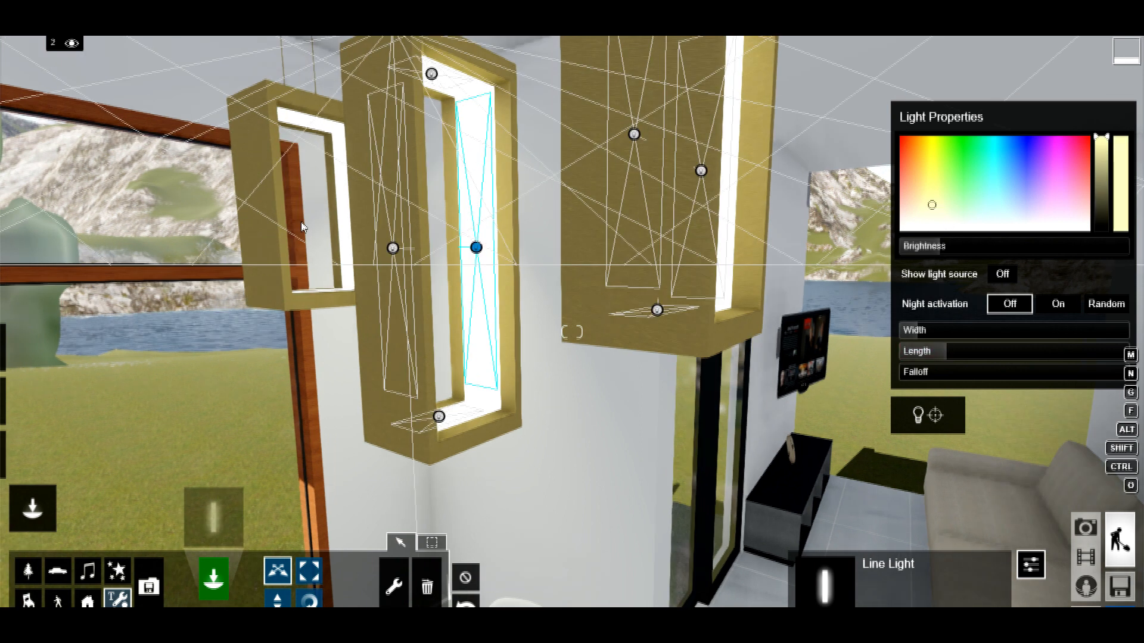
pyautogui.moveTo(304, 231); pyautogui.dragTo(526, 224, button='middle')
pyautogui.moveTo(527, 224); pyautogui.dragTo(494, 197, button='right')
pyautogui.click(213, 579)
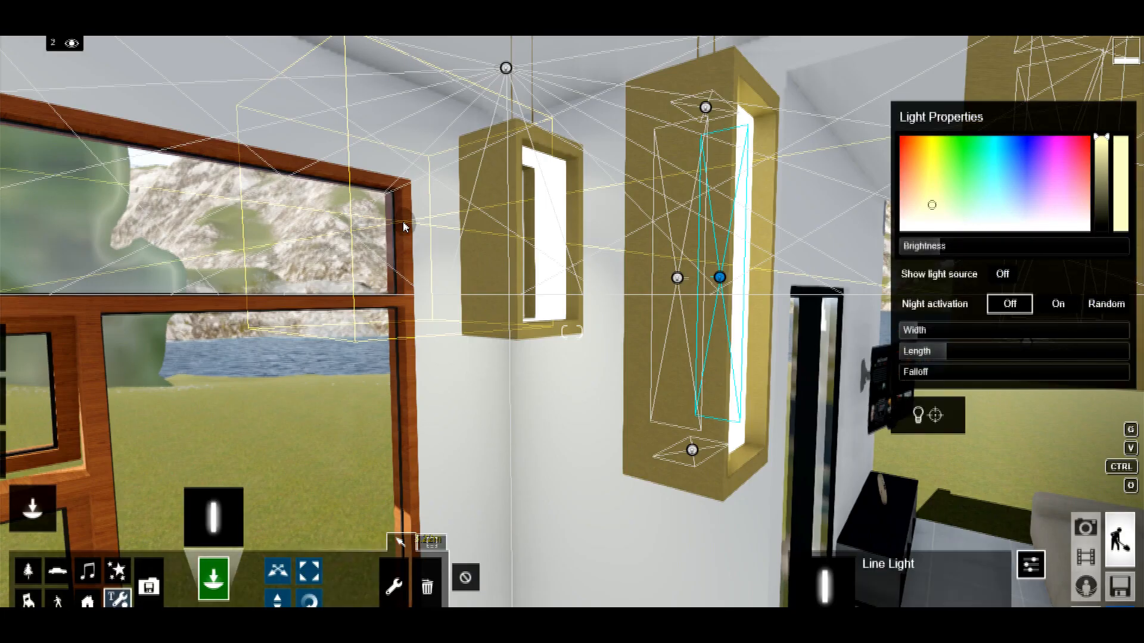
pyautogui.scroll(2, 538, 207)
pyautogui.click(541, 197)
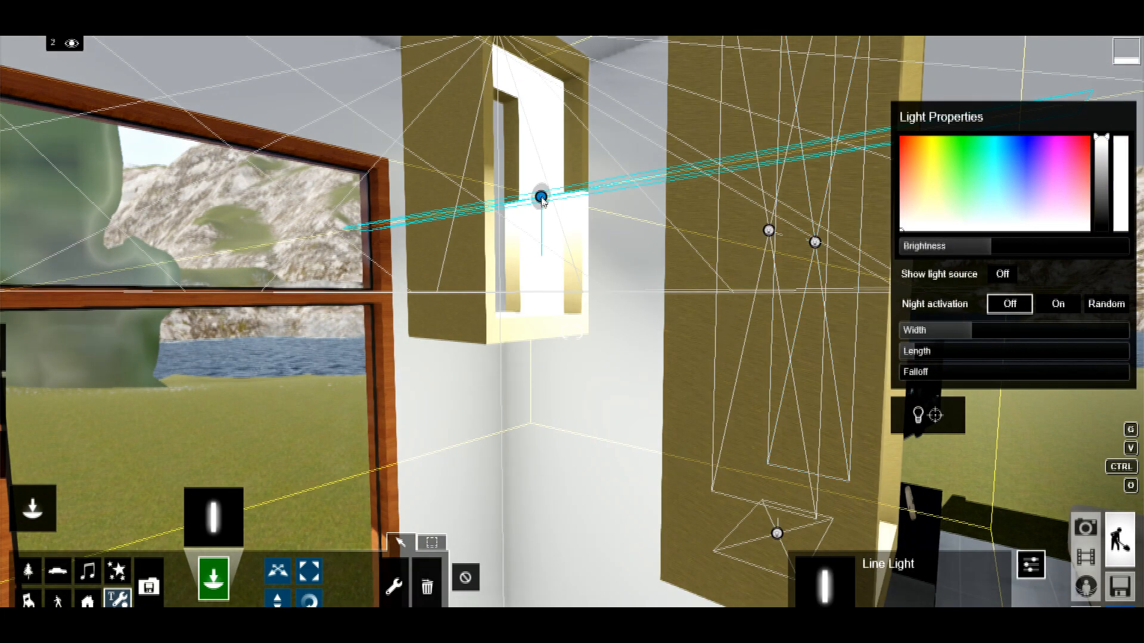
pyautogui.click(302, 604)
pyautogui.moveTo(541, 197); pyautogui.dragTo(520, 197)
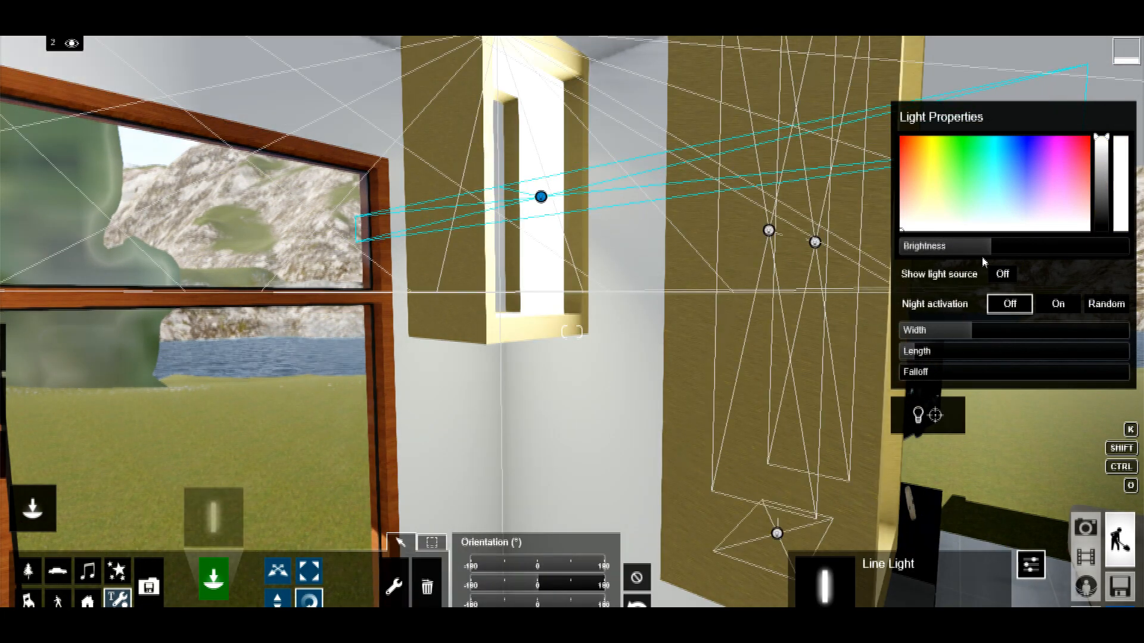
pyautogui.moveTo(982, 249); pyautogui.dragTo(938, 250)
pyautogui.moveTo(931, 331)
pyautogui.mouseDown()
pyautogui.moveTo(919, 338)
pyautogui.moveTo(931, 351)
pyautogui.mouseUp()
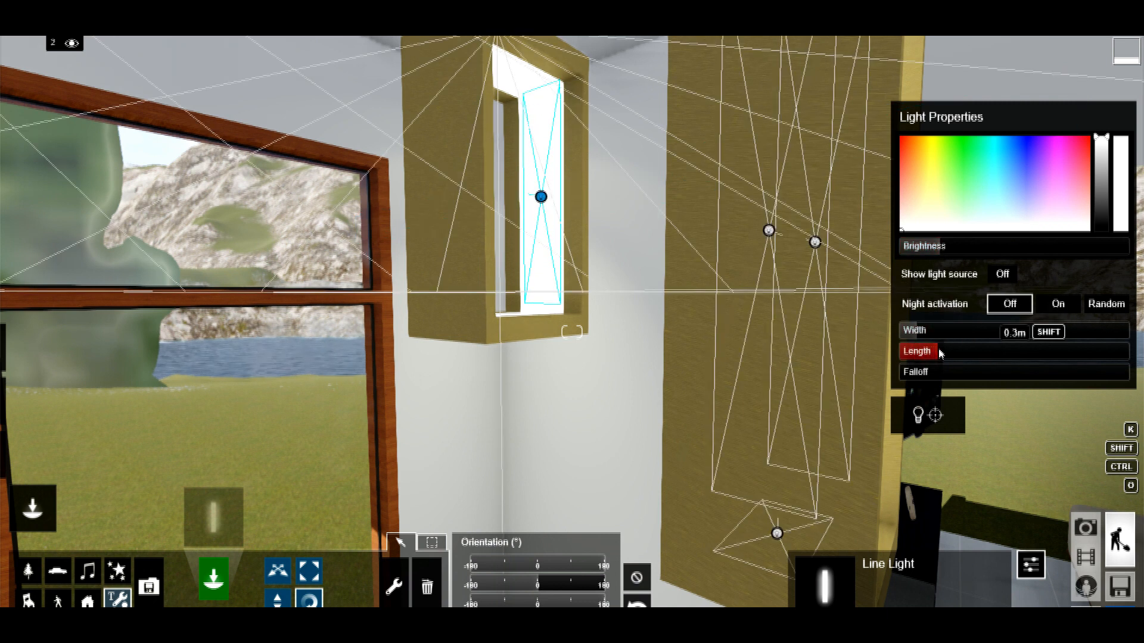
pyautogui.click(933, 208)
pyautogui.moveTo(942, 250); pyautogui.dragTo(942, 256)
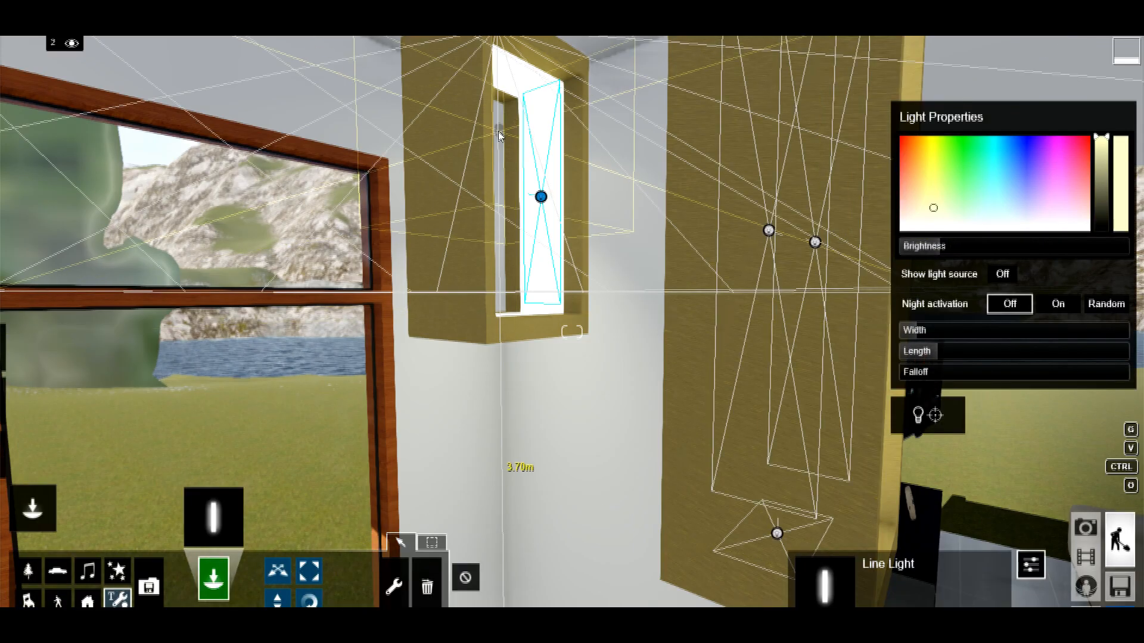
# Add a Line Light to the opposite vertical inner face of the window-side pendant, with reduced brightness and size, rotated into the frame.
pyautogui.moveTo(536, 417); pyautogui.dragTo(686, 166, button='right')
pyautogui.press('w')
pyautogui.click(429, 177)
pyautogui.moveTo(990, 246); pyautogui.dragTo(939, 251)
pyautogui.moveTo(953, 331); pyautogui.dragTo(933, 354)
pyautogui.click(309, 599)
pyautogui.moveTo(429, 177); pyautogui.dragTo(564, 361)
# Lengthen and reposition the new vertical line light to fill the window-side pendant's strip, and tint it pale yellow.
pyautogui.press('d')
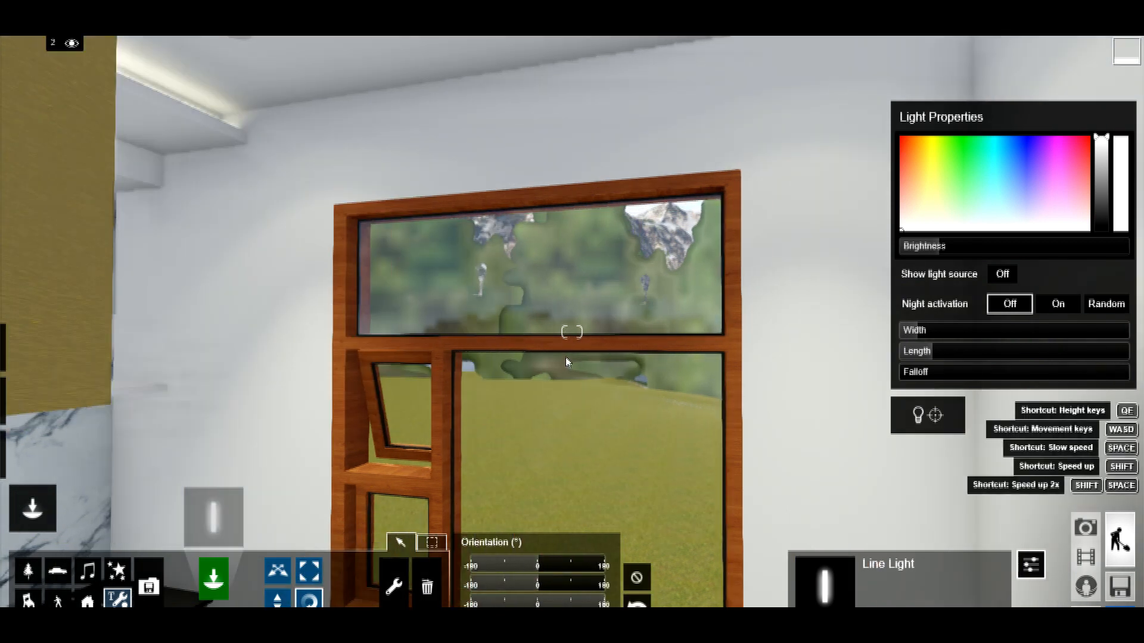
pyautogui.press('a')
pyautogui.press('d')
pyautogui.moveTo(622, 333); pyautogui.dragTo(524, 262, button='right')
pyautogui.moveTo(928, 354); pyautogui.dragTo(935, 354)
pyautogui.click(278, 570)
pyautogui.moveTo(574, 247); pyautogui.dragTo(581, 264)
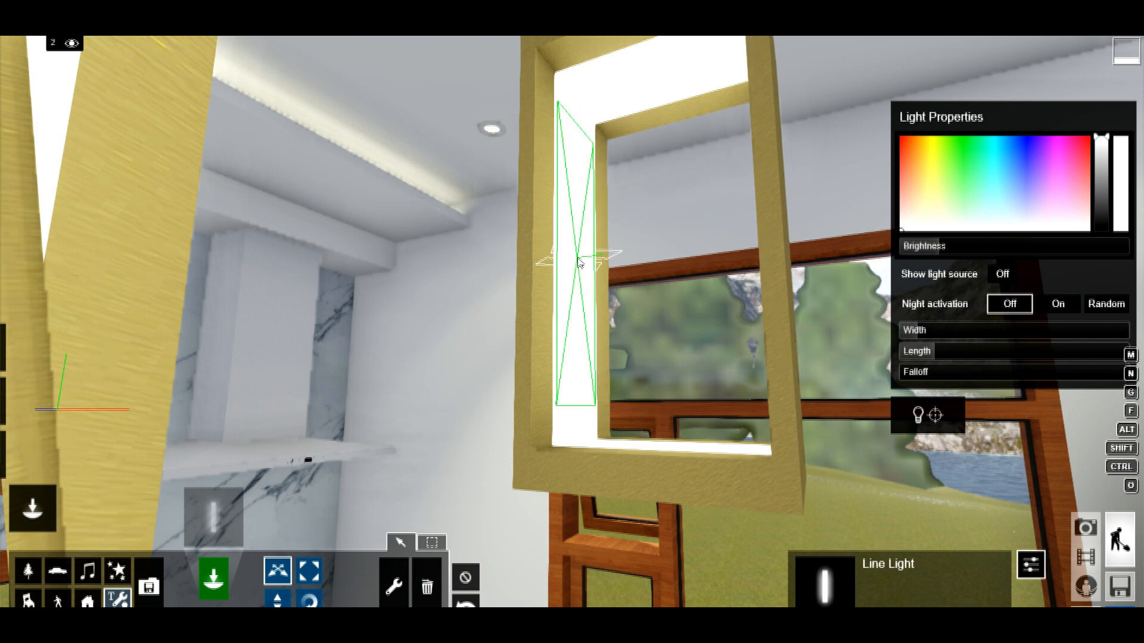
pyautogui.moveTo(933, 351); pyautogui.dragTo(940, 354)
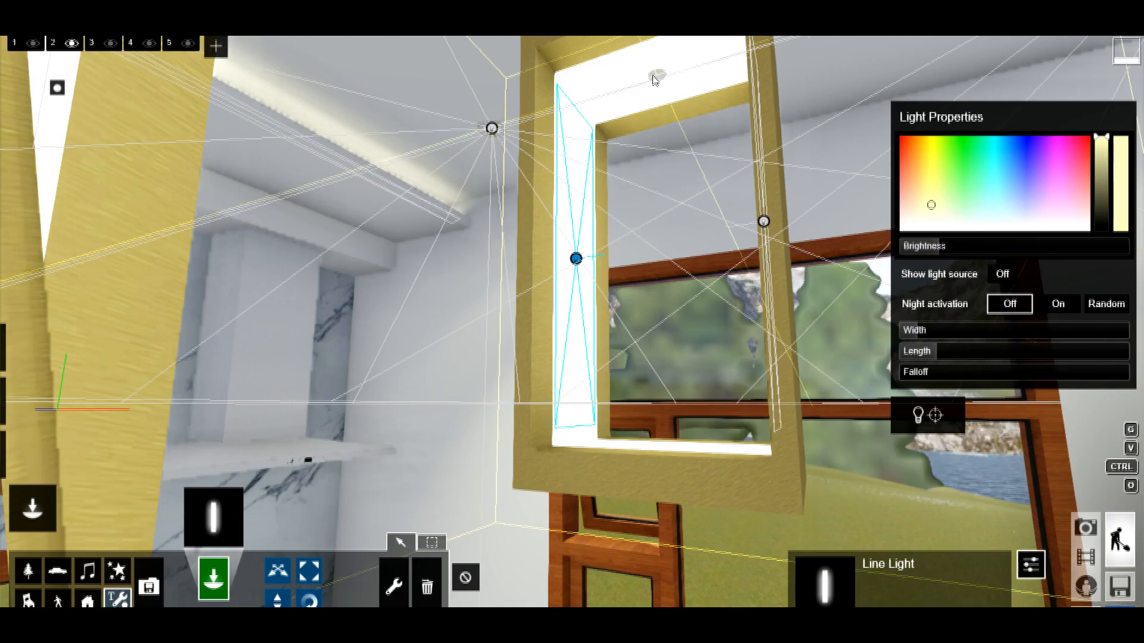
# Add a Line Light to the window-side pendant's upper inner face with a length of 0.1 m, reduced width, a pale yellow tint and lower brightness.
pyautogui.moveTo(917, 330)
pyautogui.mouseDown()
pyautogui.moveTo(971, 331)
pyautogui.moveTo(911, 325)
pyautogui.moveTo(929, 362)
pyautogui.moveTo(921, 353)
pyautogui.mouseUp()
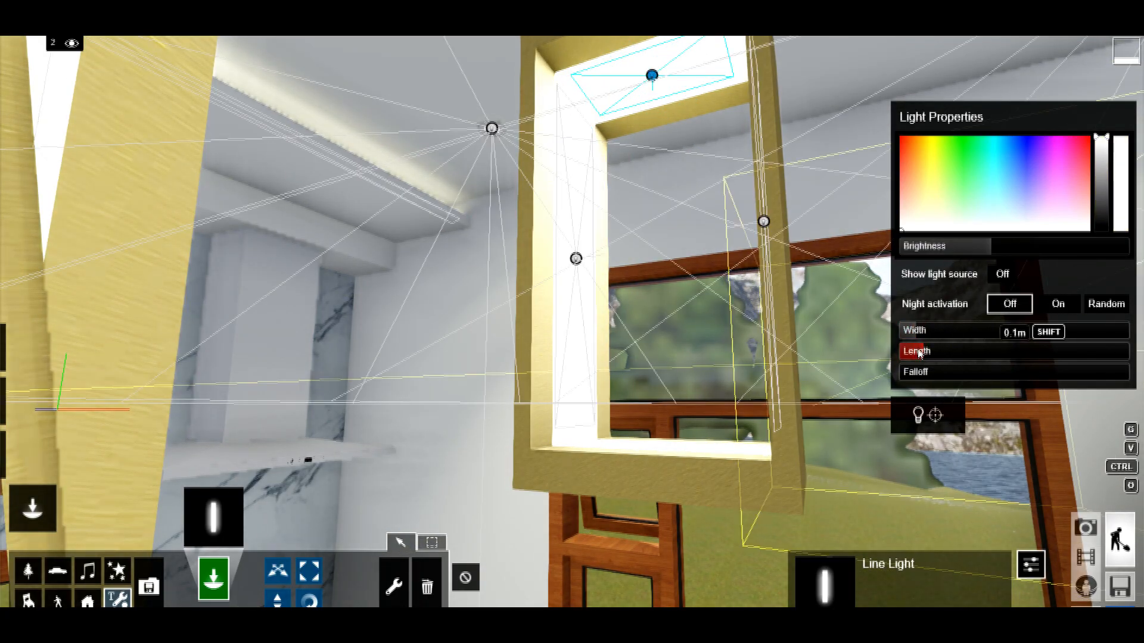
pyautogui.click(931, 203)
pyautogui.moveTo(983, 250); pyautogui.dragTo(941, 249)
# Place a Line Light on the window-side pendant's lower inner face, fit its size and rotation to the strip, dim it and tint it pale yellow.
pyautogui.press('q')
pyautogui.moveTo(741, 334); pyautogui.dragTo(741, 472, button='right')
pyautogui.press('w')
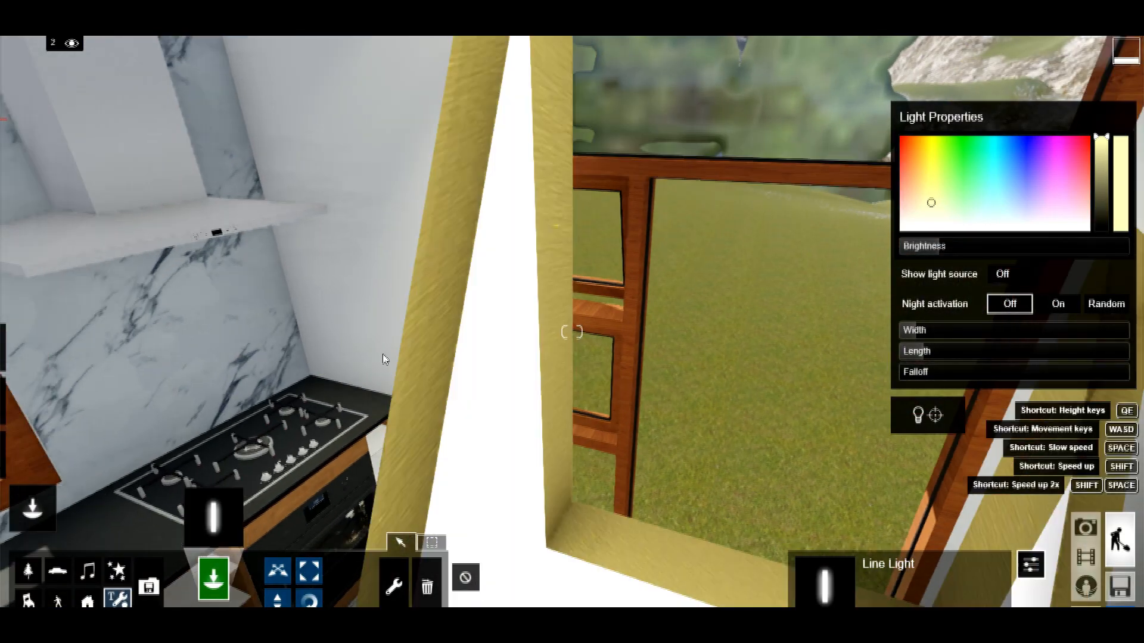
pyautogui.press('s')
pyautogui.click(615, 475)
pyautogui.moveTo(957, 334); pyautogui.dragTo(923, 353)
pyautogui.click(309, 600)
pyautogui.moveTo(614, 472); pyautogui.dragTo(685, 324)
pyautogui.moveTo(960, 246); pyautogui.dragTo(941, 249)
pyautogui.press('ctrl')
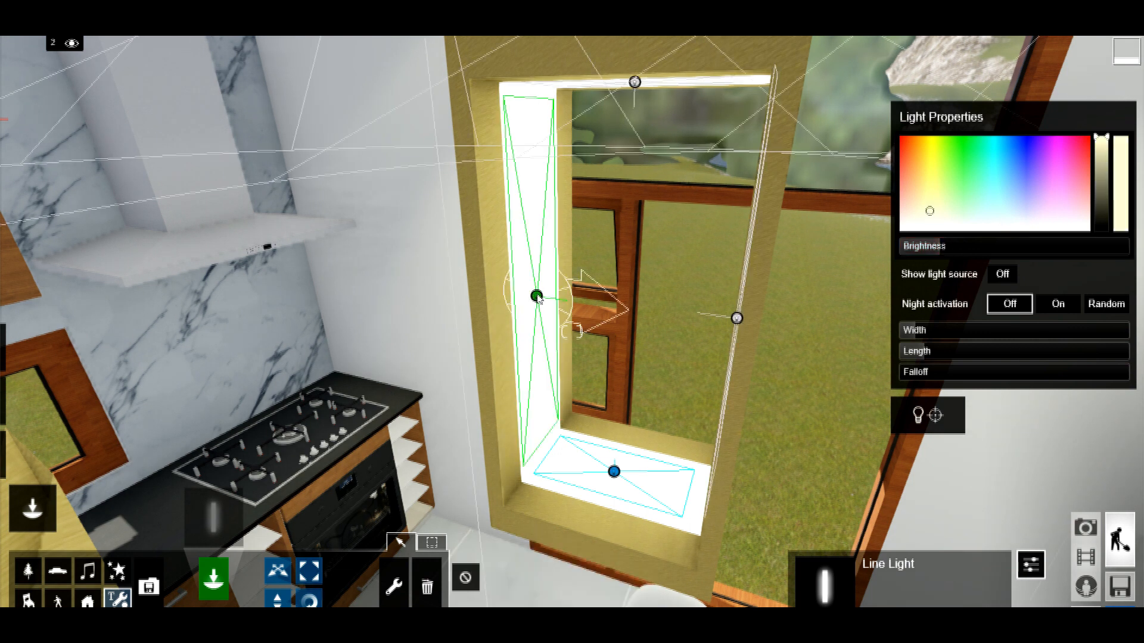
# Make layer 3 the active layer and choose the Lamp20 spotlight from the lights library for placement.
pyautogui.press('s')
pyautogui.moveTo(852, 378); pyautogui.dragTo(830, 442, button='right')
pyautogui.click(93, 45)
pyautogui.click(72, 43)
pyautogui.moveTo(447, 334); pyautogui.dragTo(428, 265, button='right')
pyautogui.press('w')
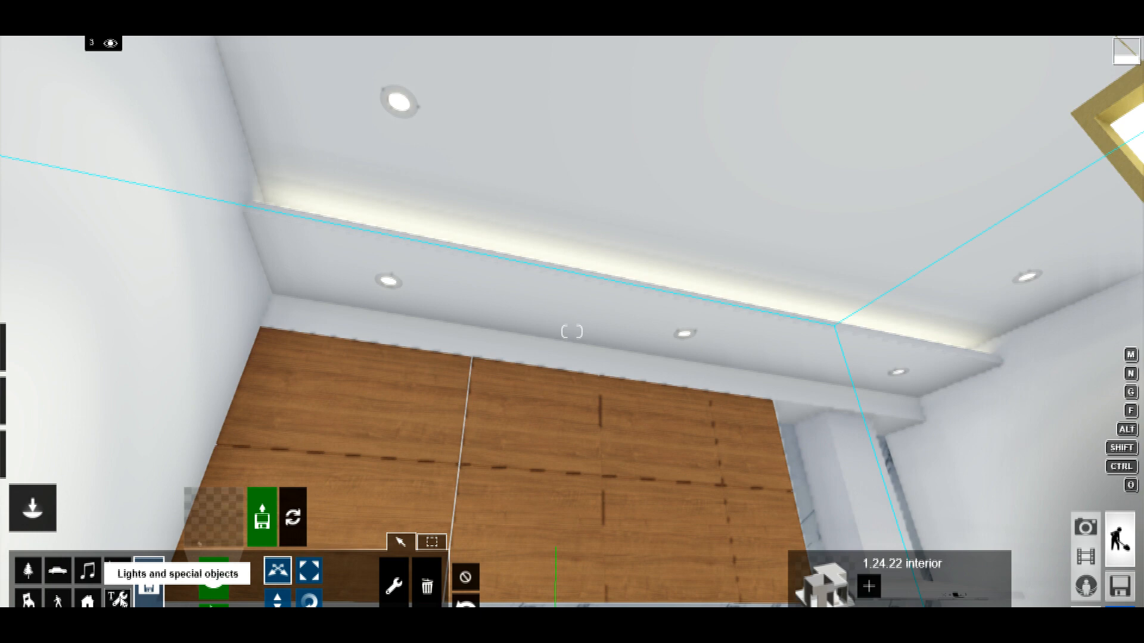
pyautogui.click(119, 599)
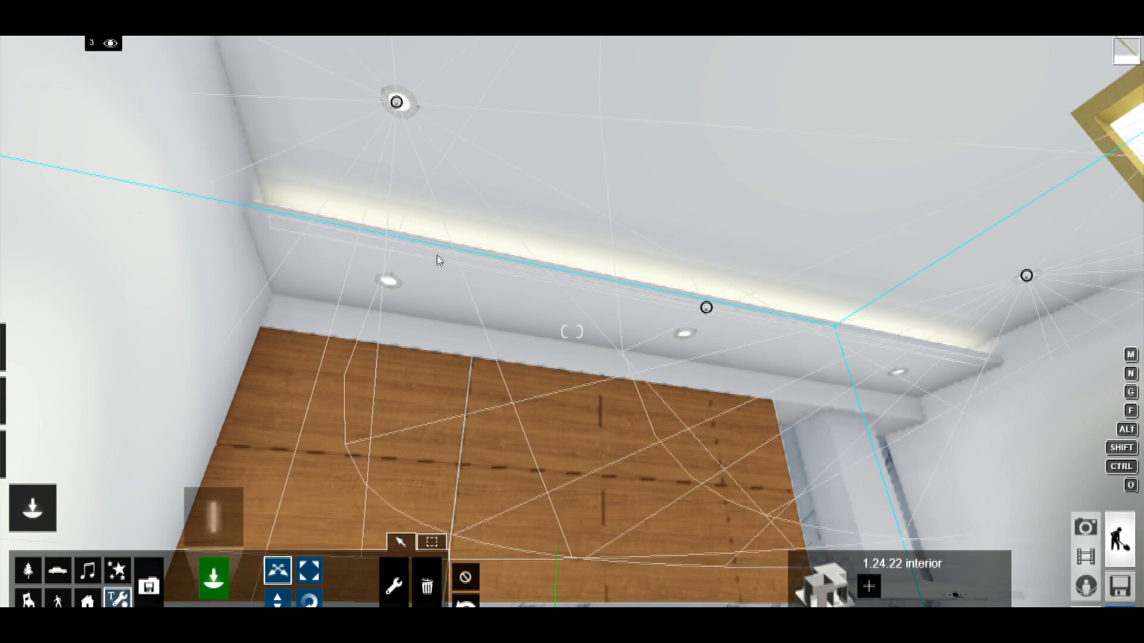
pyautogui.click(213, 519)
pyautogui.click(289, 104)
pyautogui.click(758, 435)
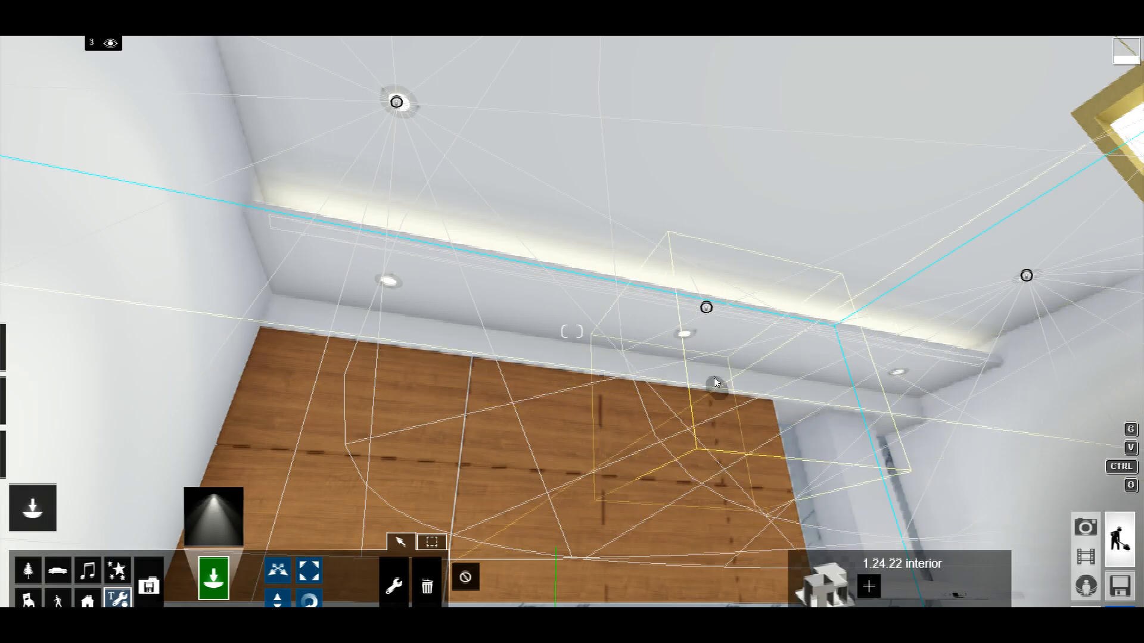
# Place Lamp20 spotlights on two recessed downlights above the wooden cabinets, tint them pale yellow and set brightness to about 21 and 29.
pyautogui.click(797, 333)
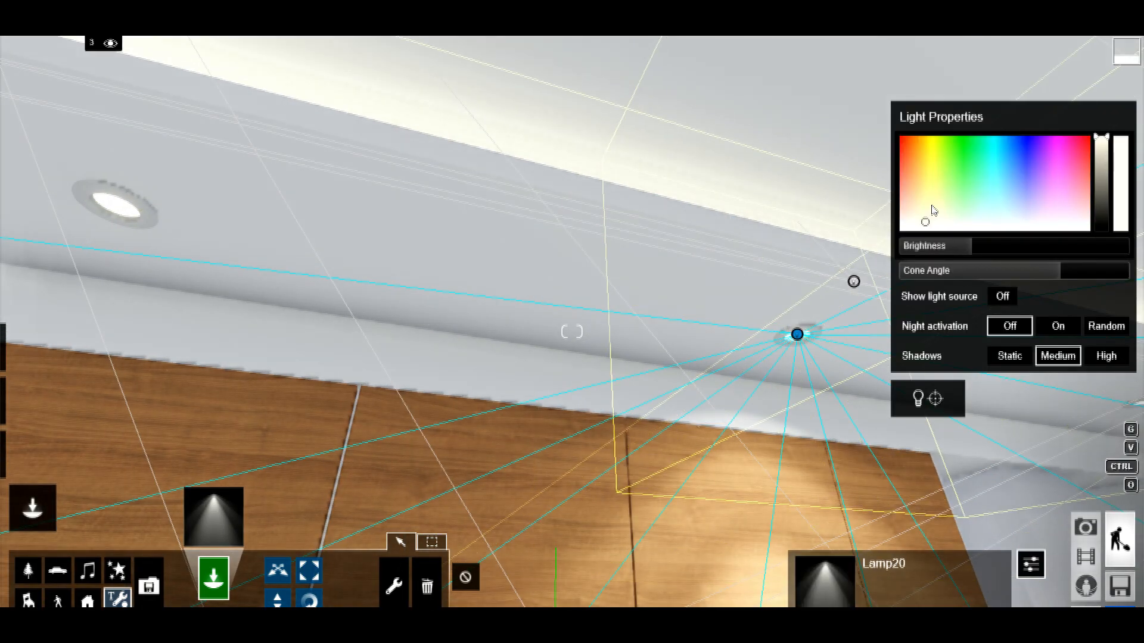
pyautogui.moveTo(969, 254); pyautogui.dragTo(943, 255)
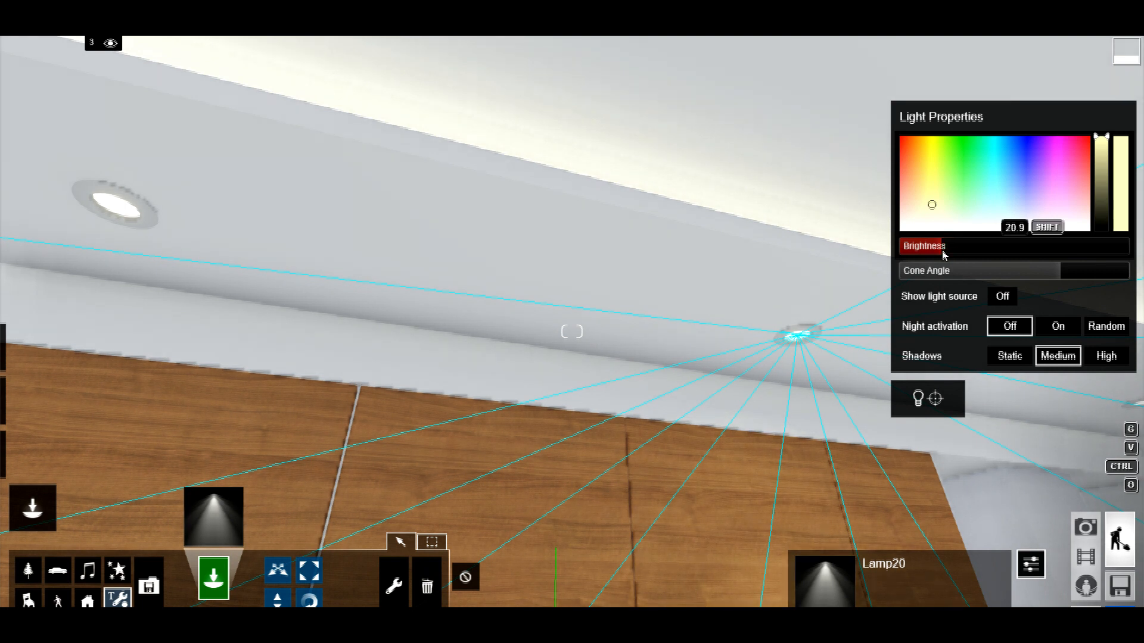
pyautogui.moveTo(732, 310); pyautogui.dragTo(894, 328, button='right')
pyautogui.moveTo(732, 417); pyautogui.dragTo(732, 310, button='middle')
pyautogui.scroll(2, 731, 310)
pyautogui.click(733, 308)
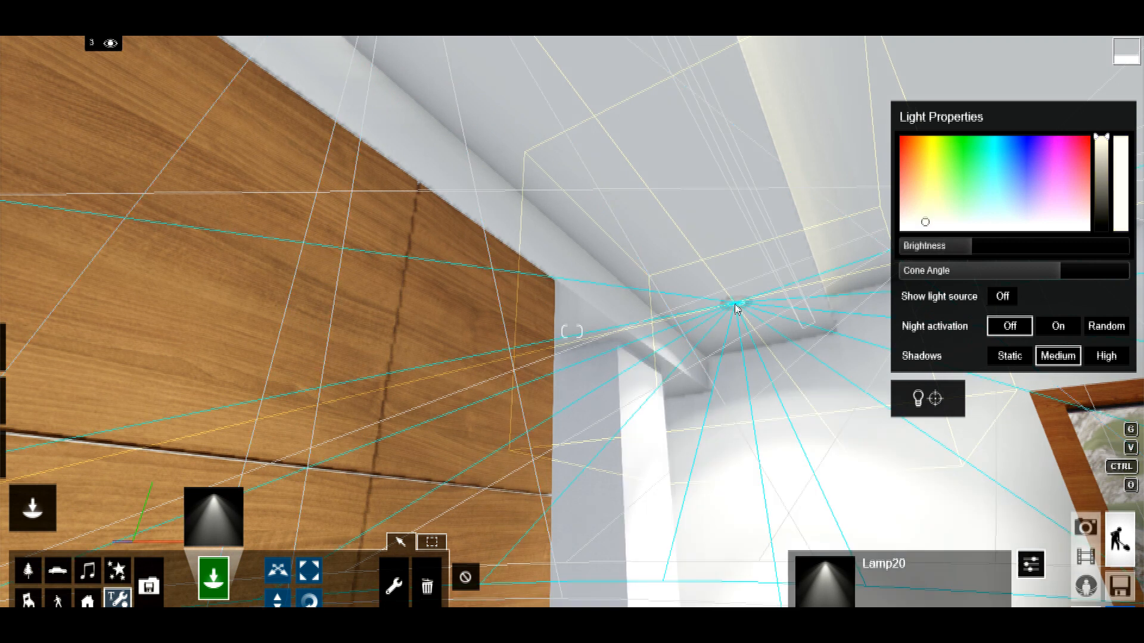
pyautogui.moveTo(960, 251); pyautogui.dragTo(947, 253)
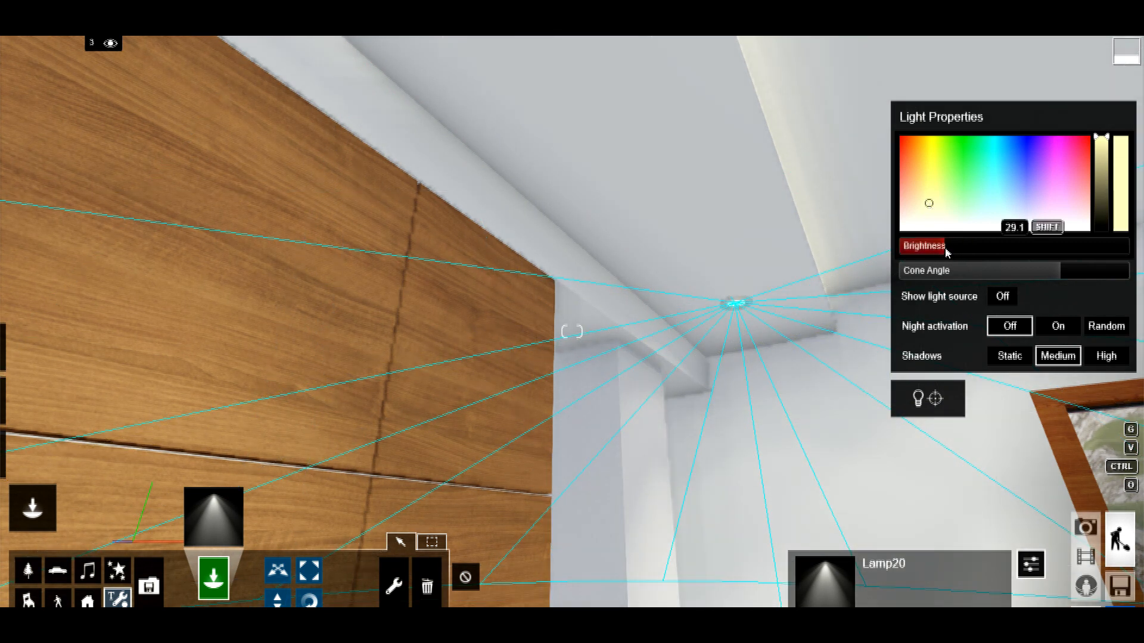
# Place a Lamp20 spotlight on the corner downlight above the wooden cabinets, tint it pale yellow and set brightness to about 31.5.
pyautogui.moveTo(733, 361); pyautogui.dragTo(524, 362, button='right')
pyautogui.click(356, 349)
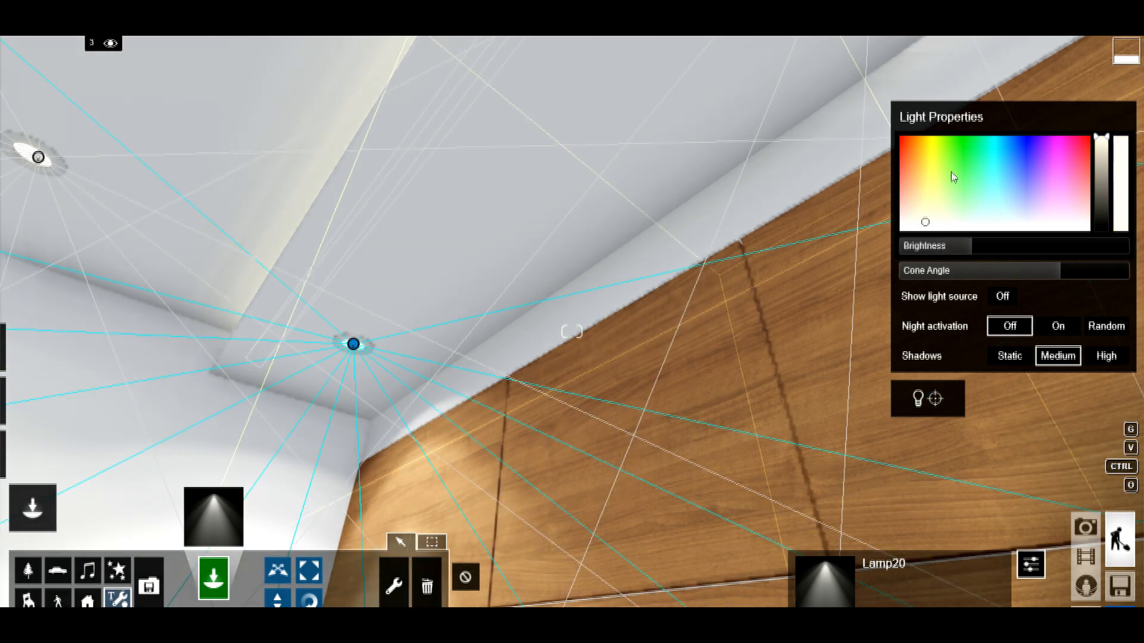
pyautogui.click(945, 252)
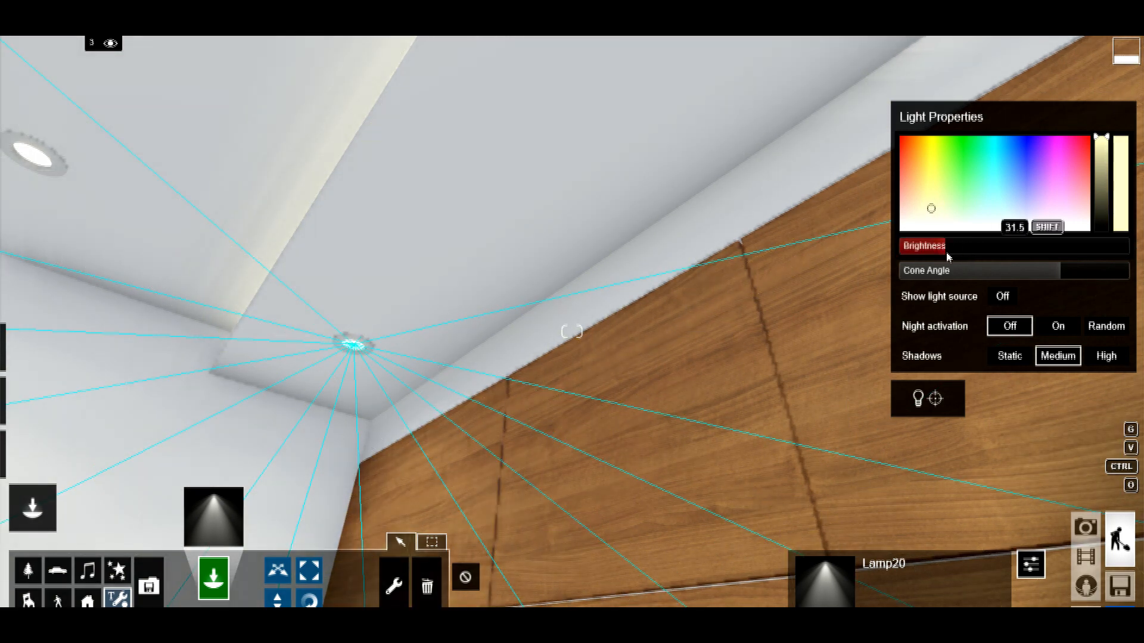
pyautogui.moveTo(946, 252); pyautogui.dragTo(948, 252)
pyautogui.moveTo(753, 247); pyautogui.dragTo(482, 381, button='right')
pyautogui.press('s')
# In Photo 1's Sun effect, lower the sun height and set the sun heading to about 0.2.
pyautogui.click(1086, 528)
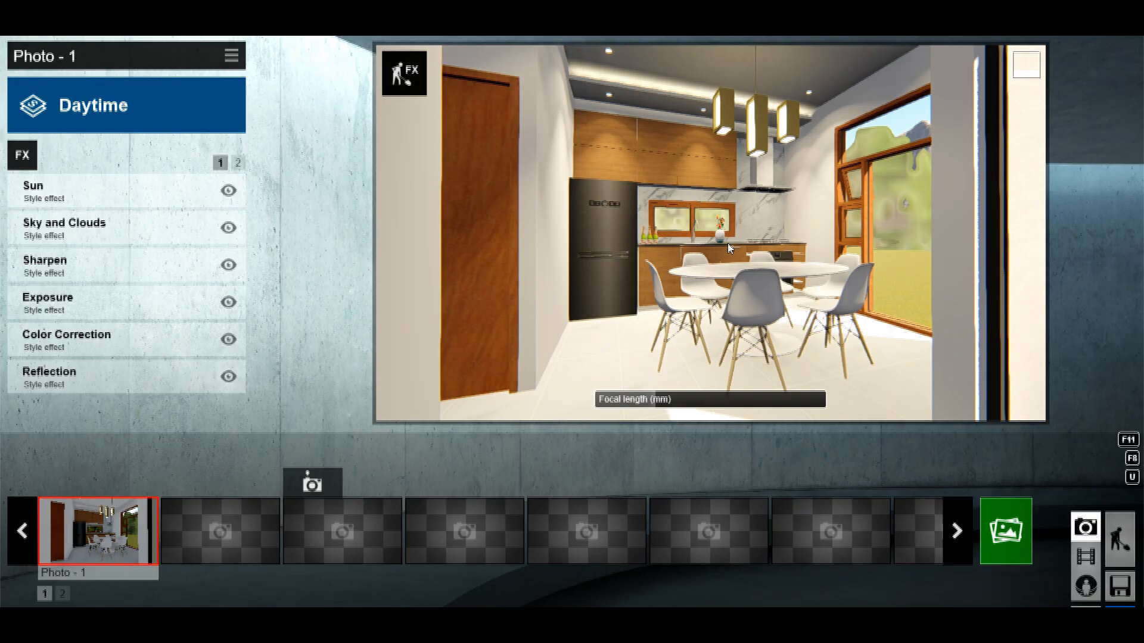
pyautogui.click(109, 193)
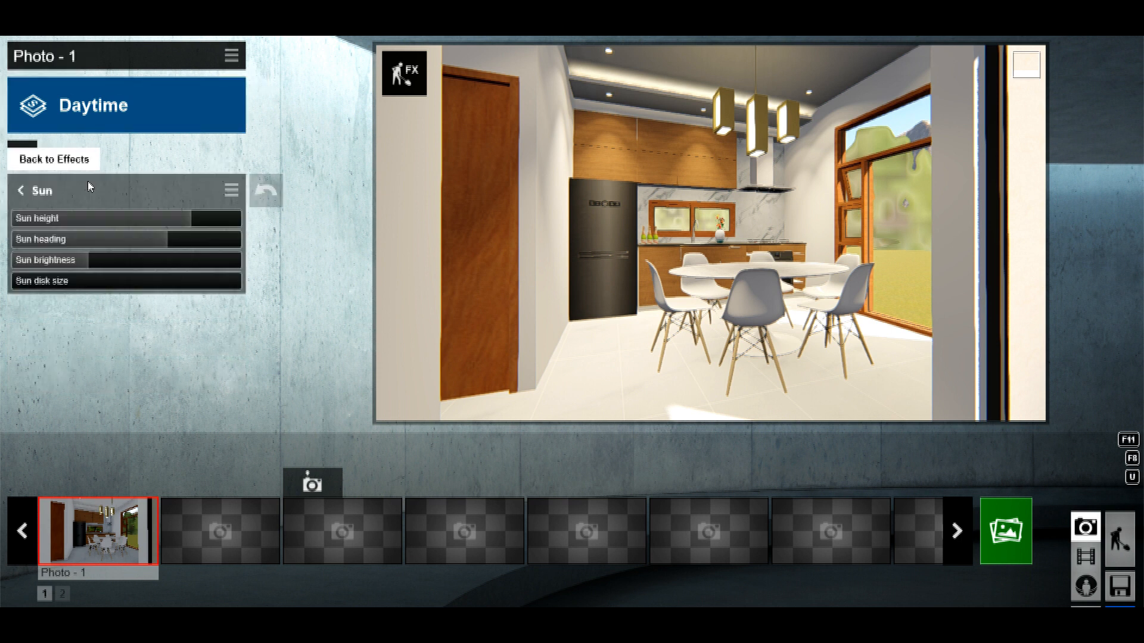
pyautogui.moveTo(187, 222)
pyautogui.mouseDown()
pyautogui.moveTo(149, 224)
pyautogui.moveTo(167, 222)
pyautogui.mouseUp()
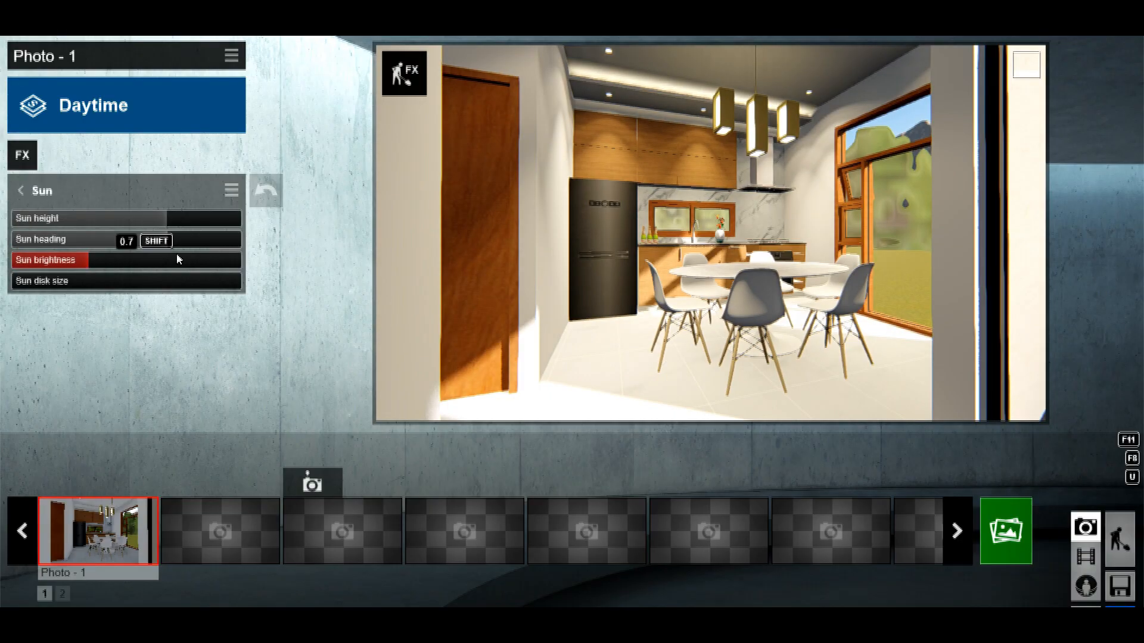
pyautogui.moveTo(169, 243)
pyautogui.mouseDown()
pyautogui.moveTo(151, 244)
pyautogui.moveTo(168, 227)
pyautogui.mouseUp()
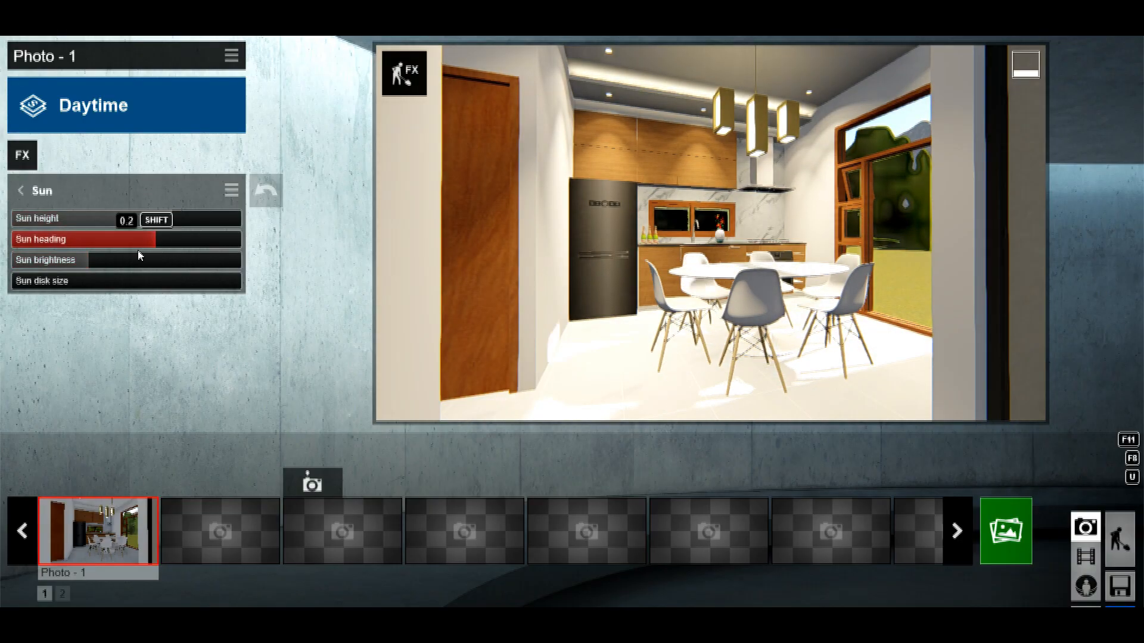
# In the Sky and Clouds effect, raise Low Clouds slightly and turn on HQ clouds in movie render.
pyautogui.click(20, 191)
pyautogui.click(36, 225)
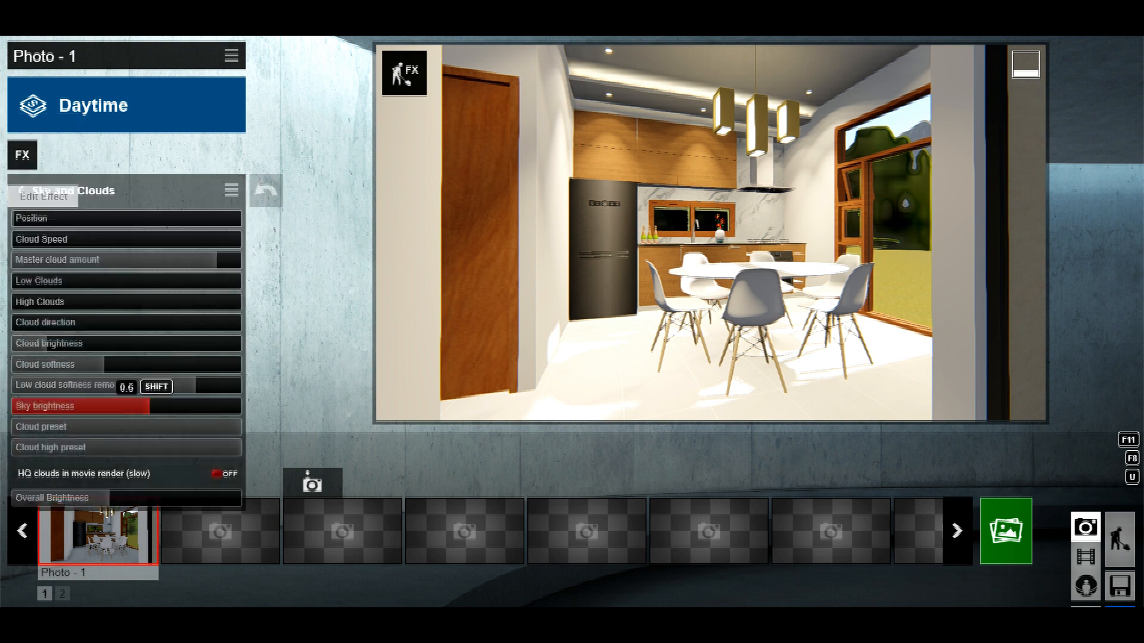
pyautogui.click(102, 281)
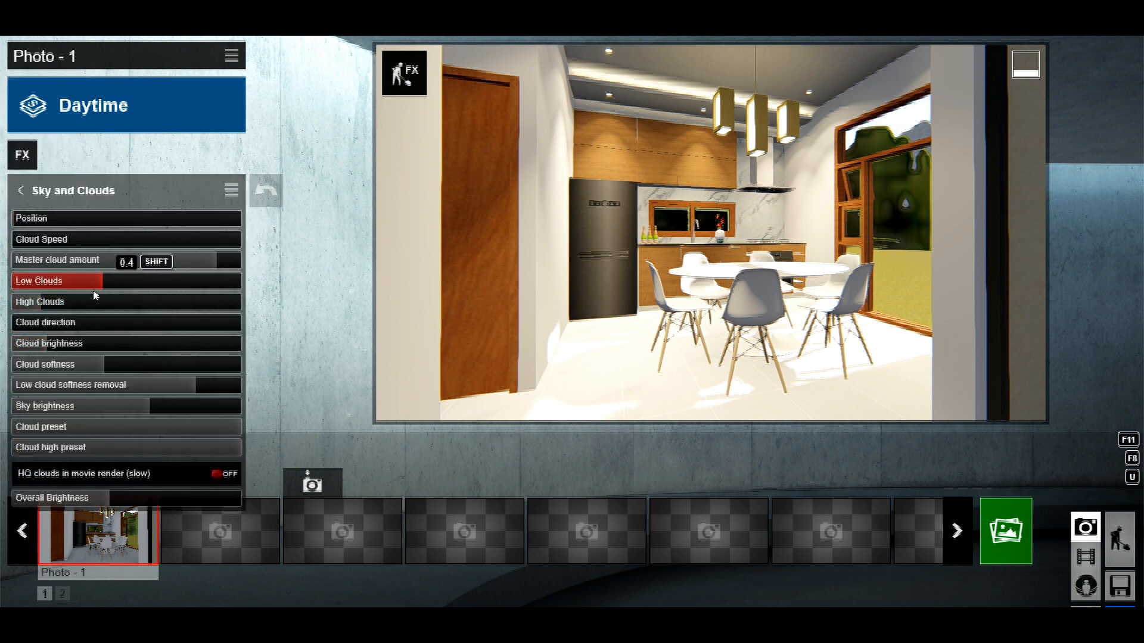
pyautogui.click(224, 473)
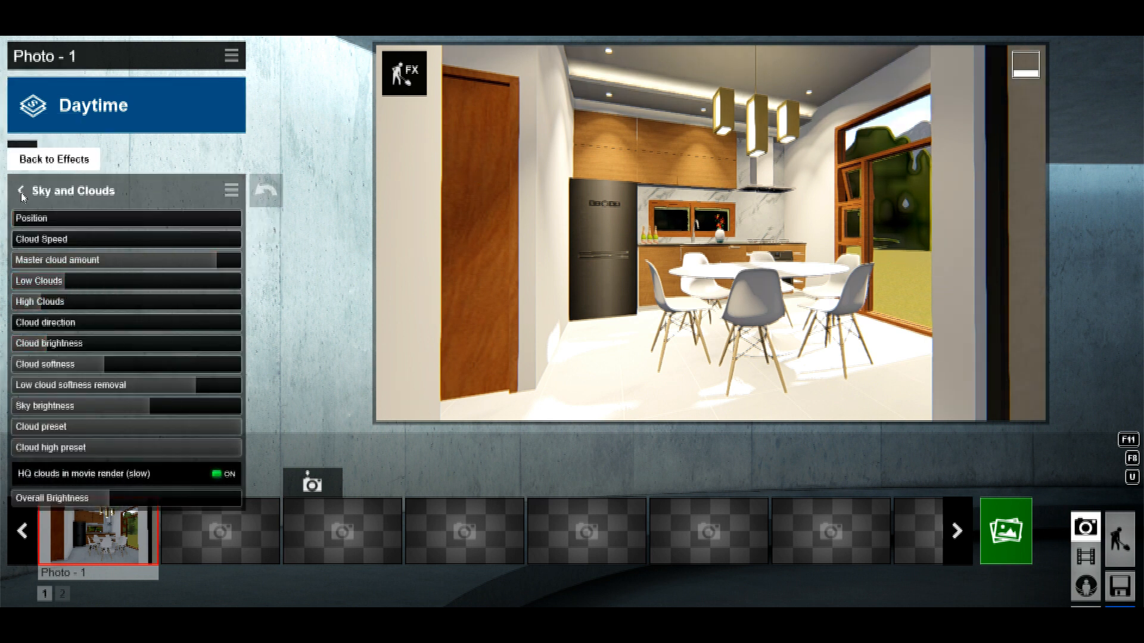
# Set the Sharpen intensity to about 0.5 and the Exposure to about 0.5.
pyautogui.click(20, 190)
pyautogui.click(79, 264)
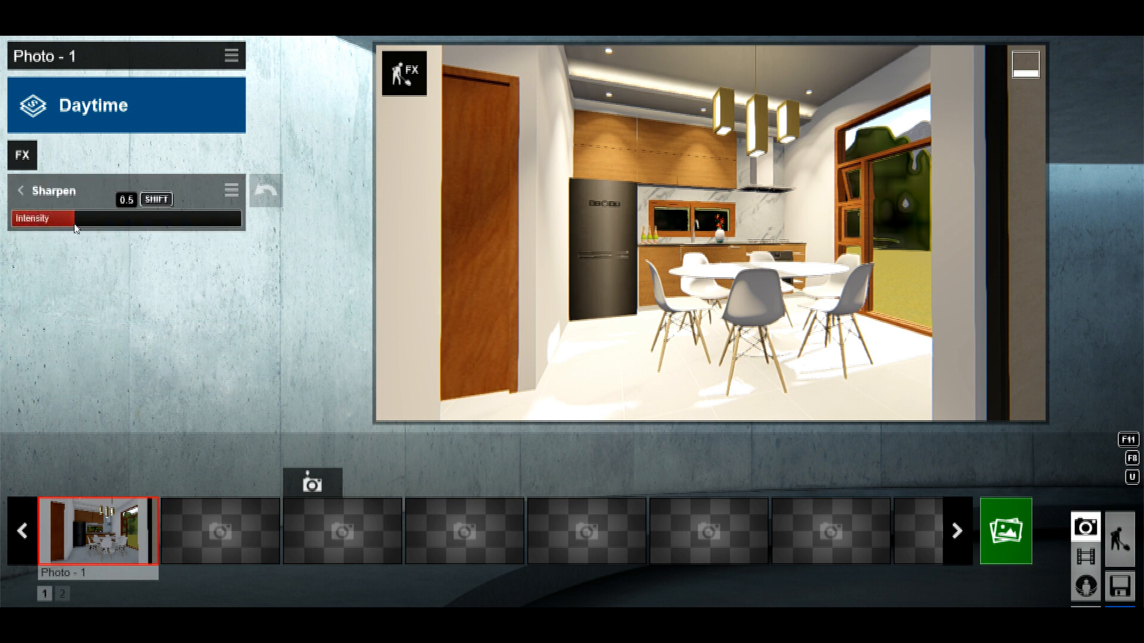
pyautogui.click(21, 190)
pyautogui.click(80, 296)
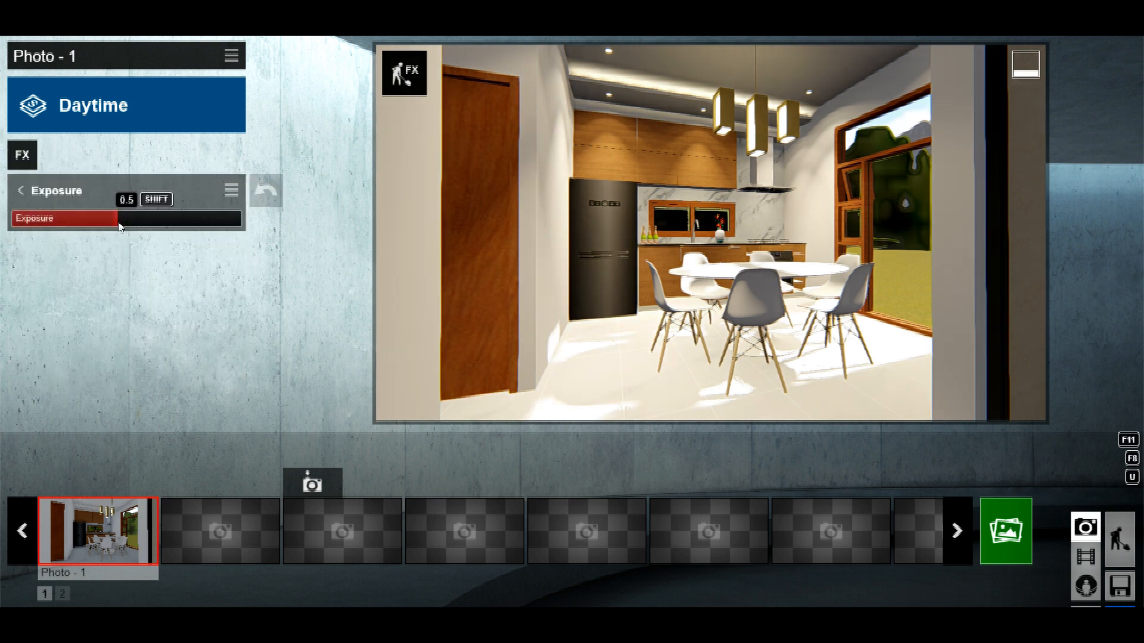
# Add reflection planes in the Reflection effect, including the large side window's glass and the small kitchen window, and apply them.
pyautogui.click(21, 191)
pyautogui.click(53, 374)
pyautogui.click(51, 235)
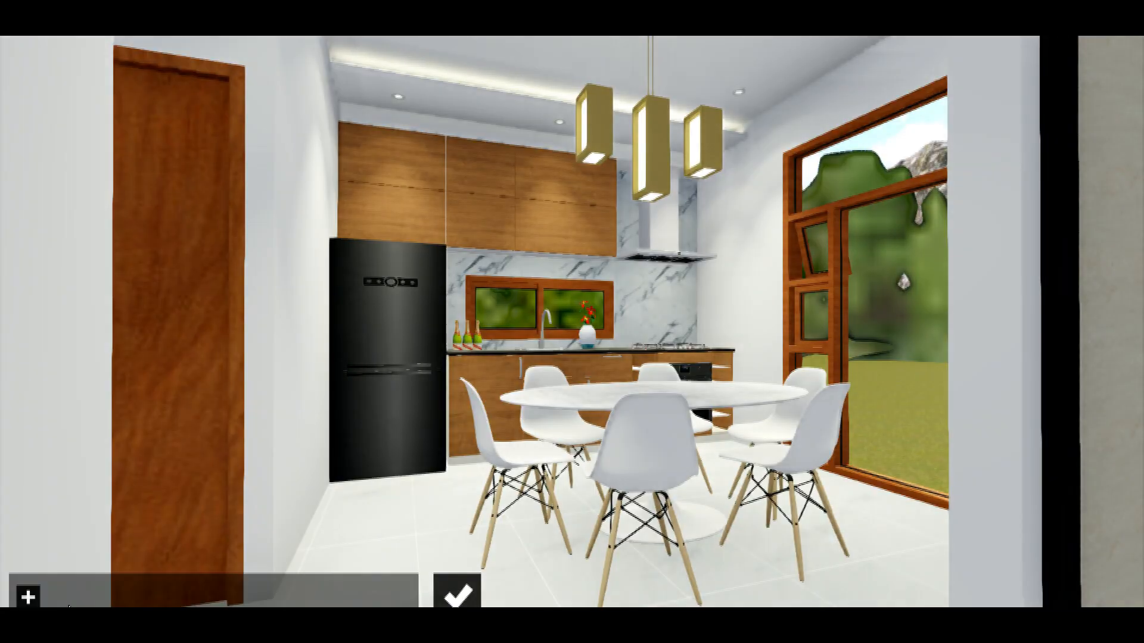
pyautogui.click(879, 302)
pyautogui.click(70, 597)
pyautogui.click(882, 298)
pyautogui.click(820, 246)
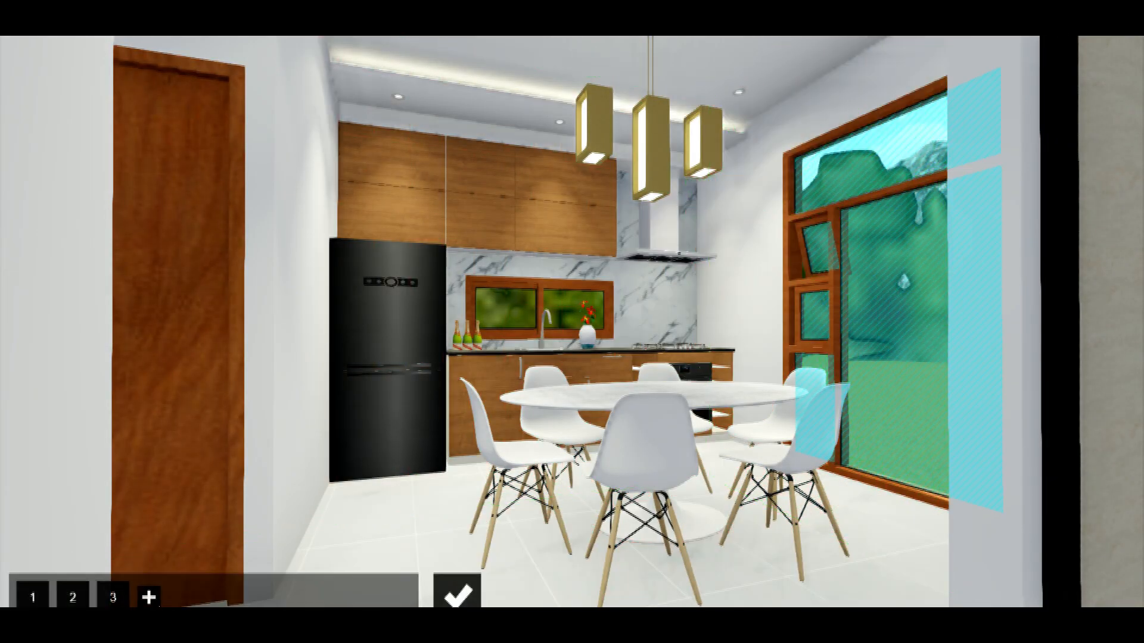
pyautogui.click(148, 597)
pyautogui.click(510, 312)
pyautogui.click(457, 597)
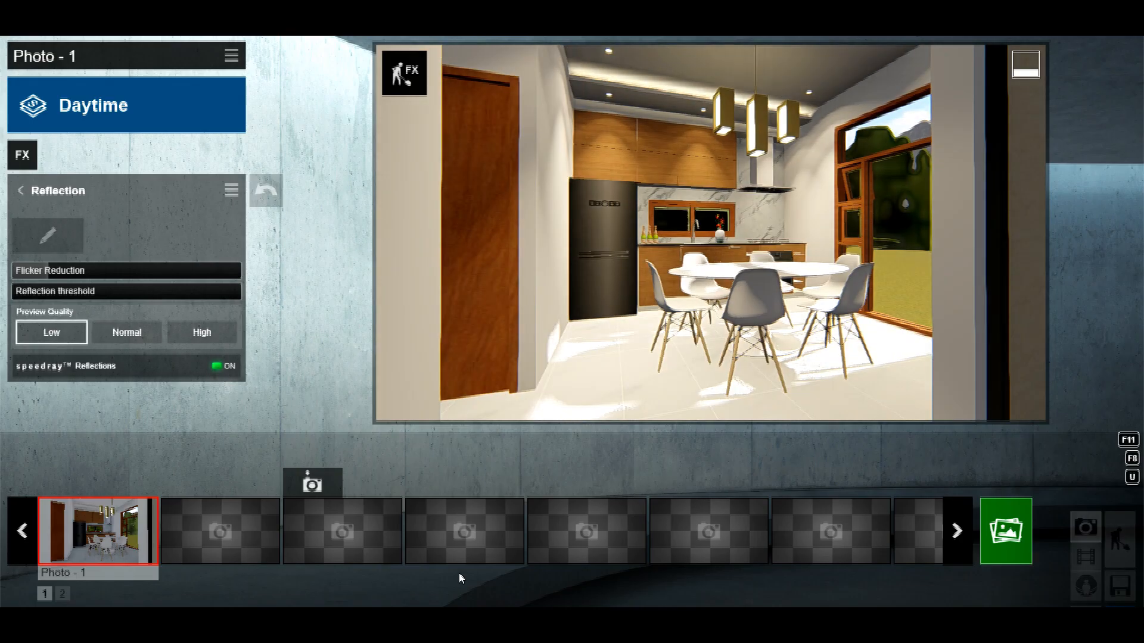
# Add the 2-Point Perspective effect to Photo 1, enable it and return to the effects list.
pyautogui.click(19, 188)
pyautogui.click(22, 154)
pyautogui.click(296, 64)
pyautogui.click(809, 179)
pyautogui.click(20, 191)
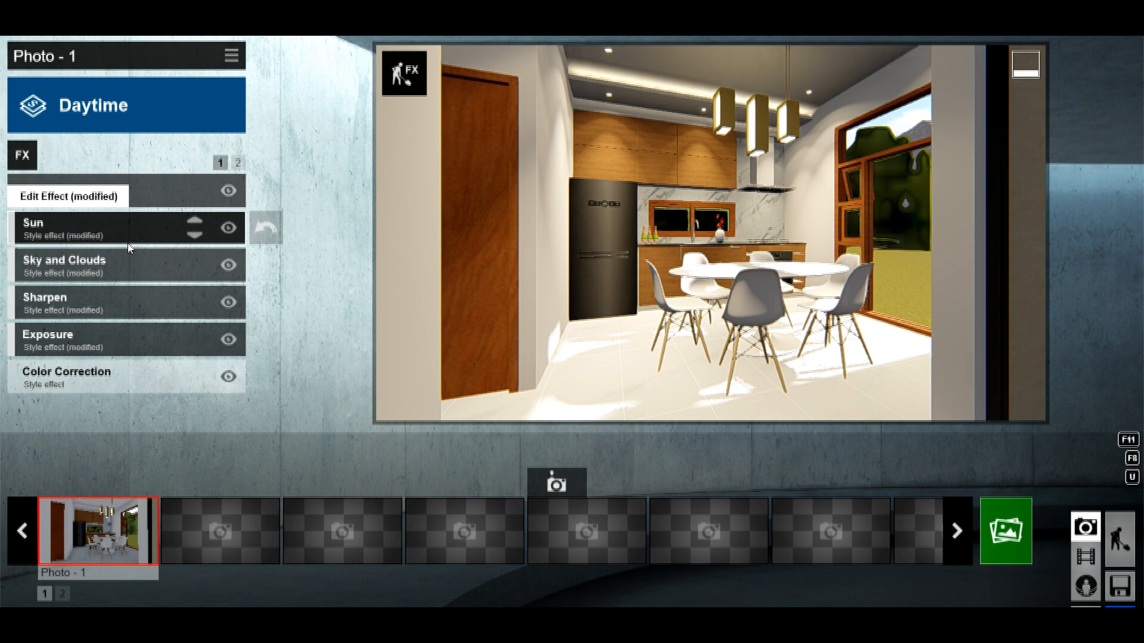
# Look through the photo effect categories, including weather, sketch and various effects, for anything else worth adding.
pyautogui.click(22, 155)
pyautogui.click(352, 67)
pyautogui.click(419, 72)
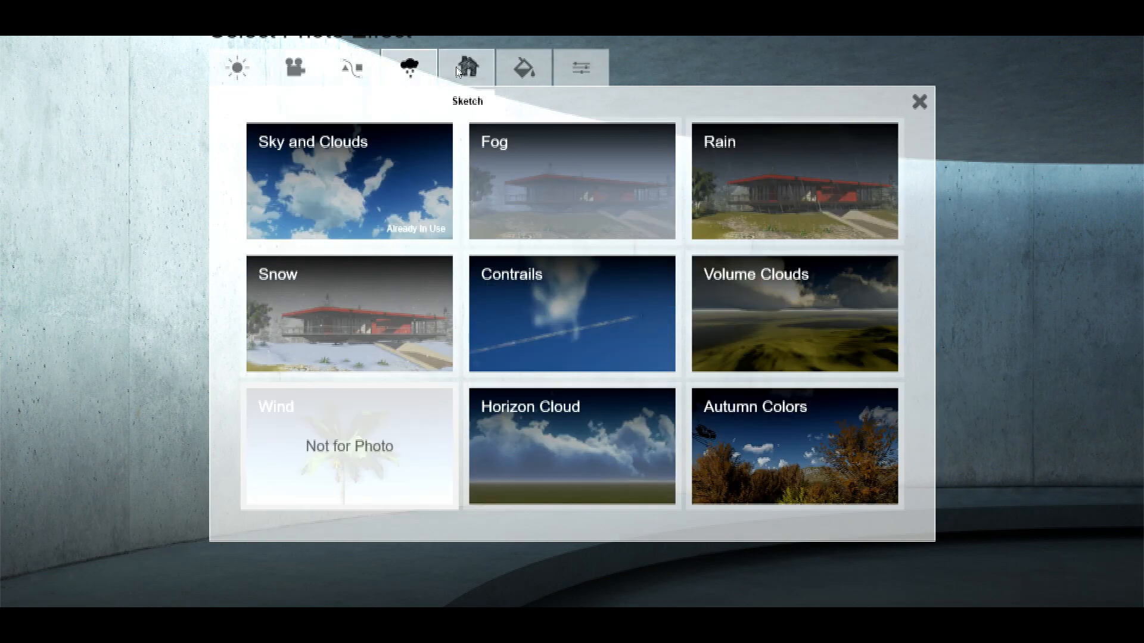
pyautogui.click(468, 69)
pyautogui.click(524, 70)
pyautogui.click(569, 72)
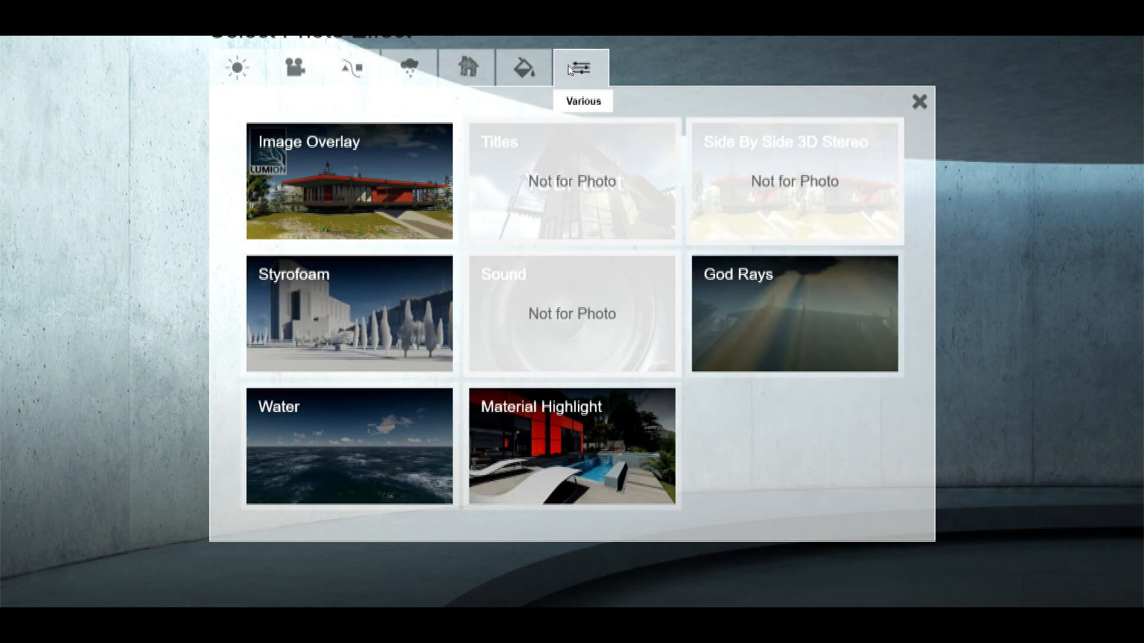
pyautogui.click(237, 68)
pyautogui.click(919, 102)
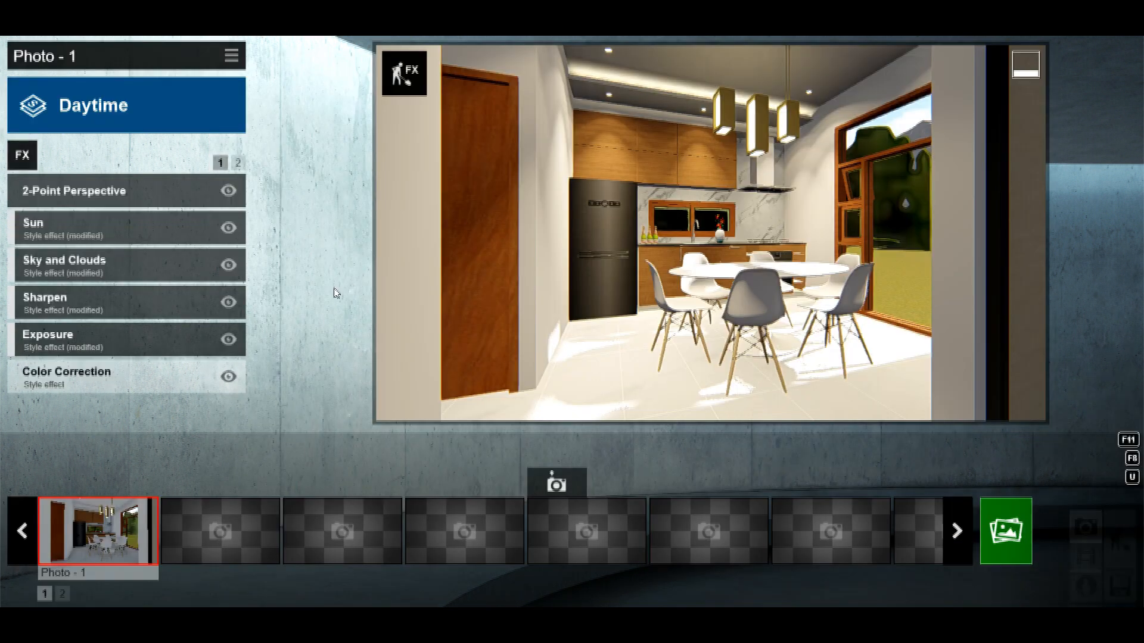
# Lower the Shadow effect's Interior / Exterior value with Soft Shadows and Fine Detail Shadows on, and disable Depth of Field.
pyautogui.click(240, 163)
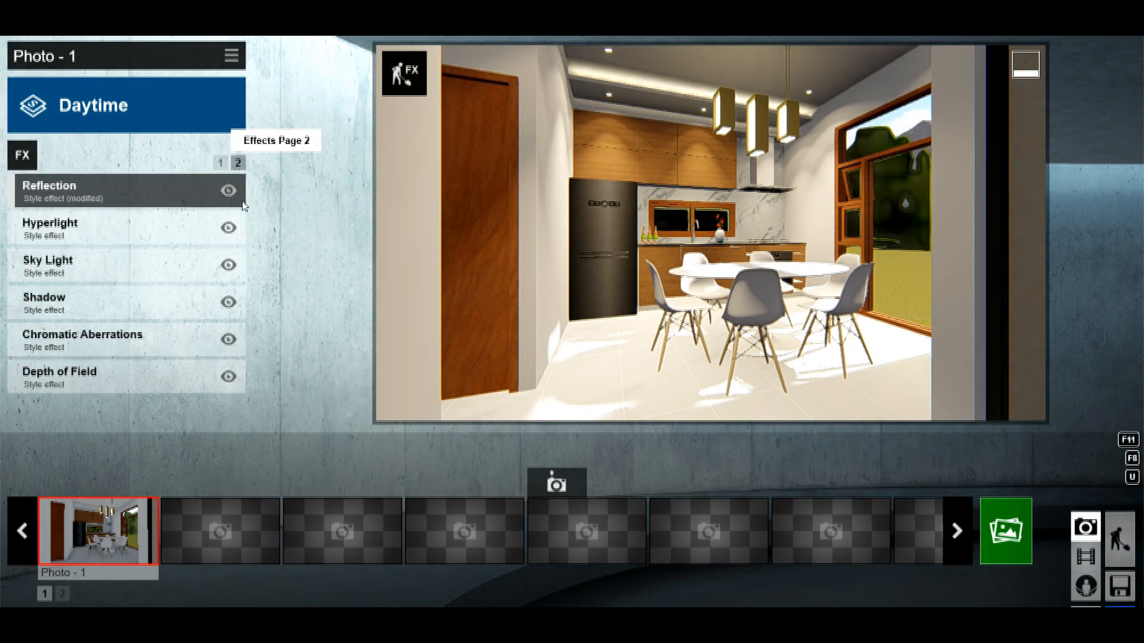
pyautogui.click(191, 302)
pyautogui.click(37, 285)
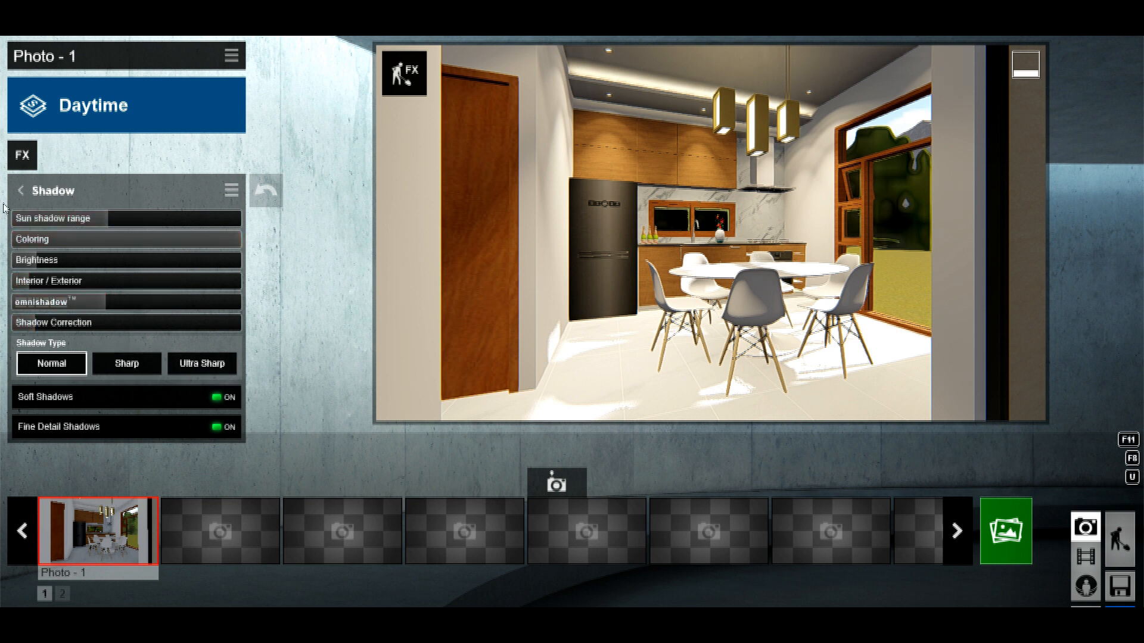
pyautogui.click(21, 191)
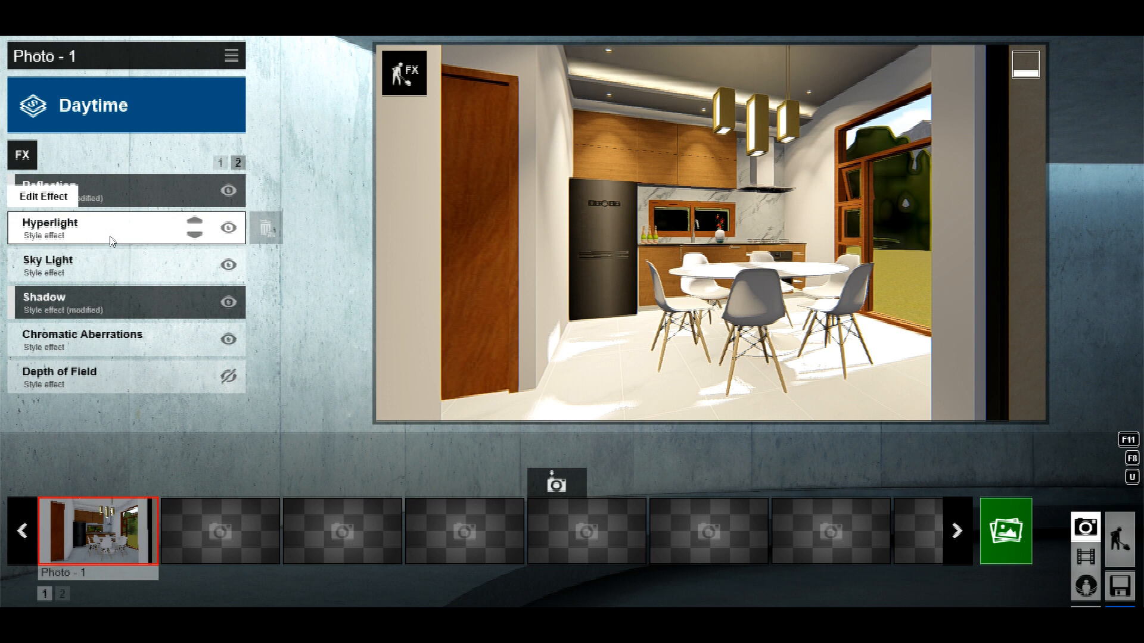
# Store the current camera view in the second photo slot and make Photo 2 the active photo.
pyautogui.click(181, 547)
pyautogui.click(92, 525)
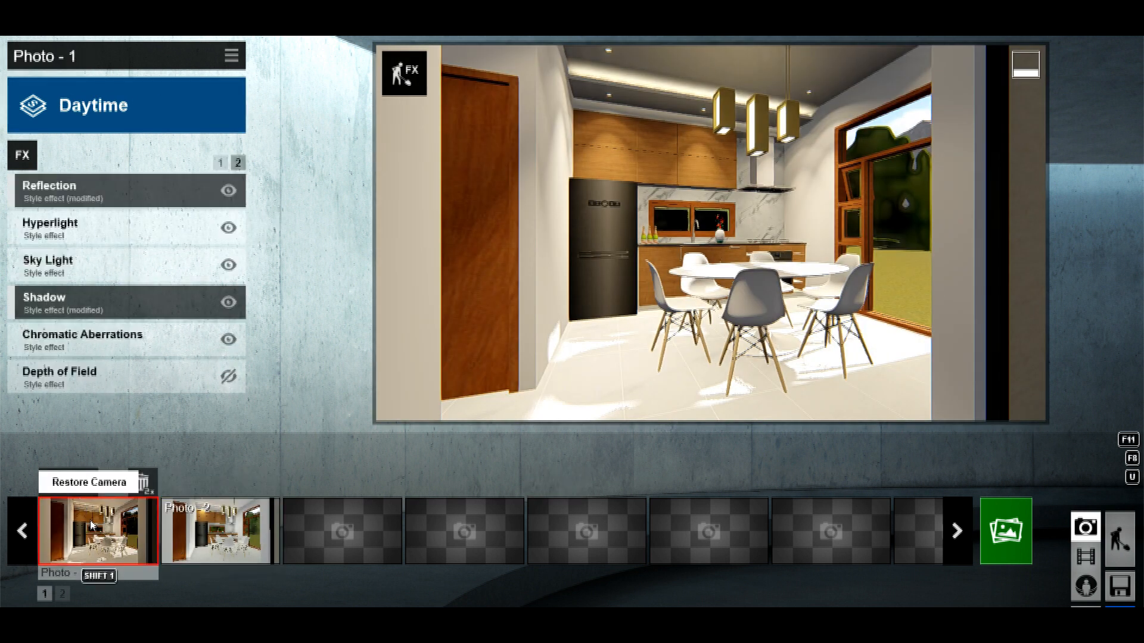
pyautogui.click(212, 525)
# Compose Photo 2 looking over the dining table towards the kitchen with the side window in frame, reduce the focal length and store the view.
pyautogui.scroll(2, 667, 324)
pyautogui.press('d')
pyautogui.moveTo(667, 324); pyautogui.dragTo(790, 293, button='right')
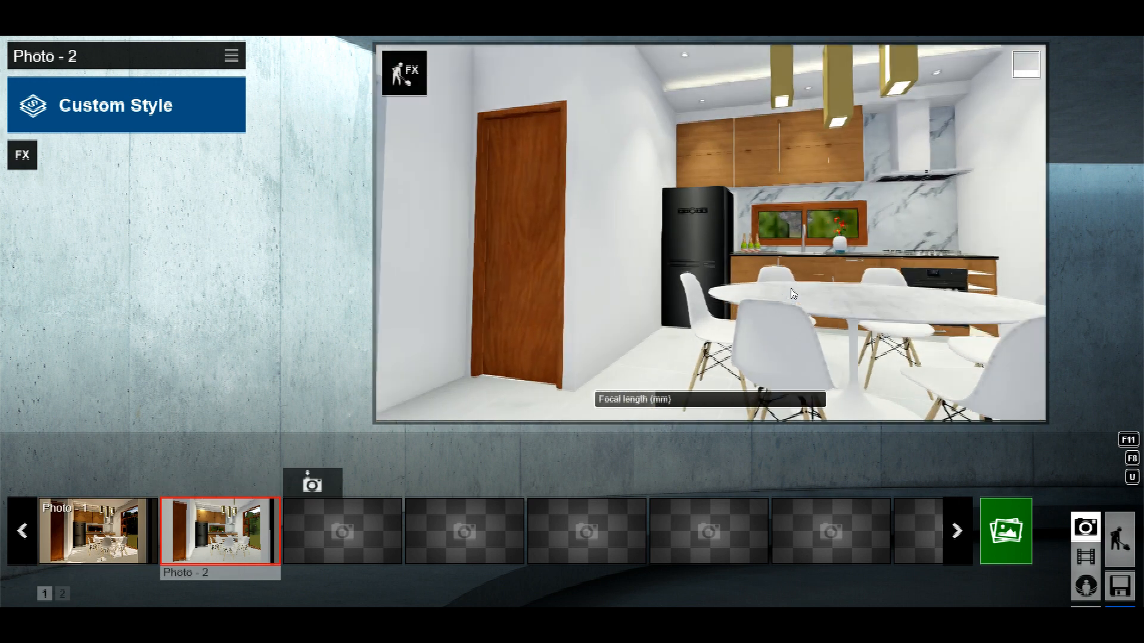
pyautogui.scroll(1, 791, 289)
pyautogui.press('d')
pyautogui.scroll(-3, 792, 289)
pyautogui.scroll(2, 741, 236)
pyautogui.moveTo(741, 236); pyautogui.dragTo(715, 209, button='right')
pyautogui.press('q')
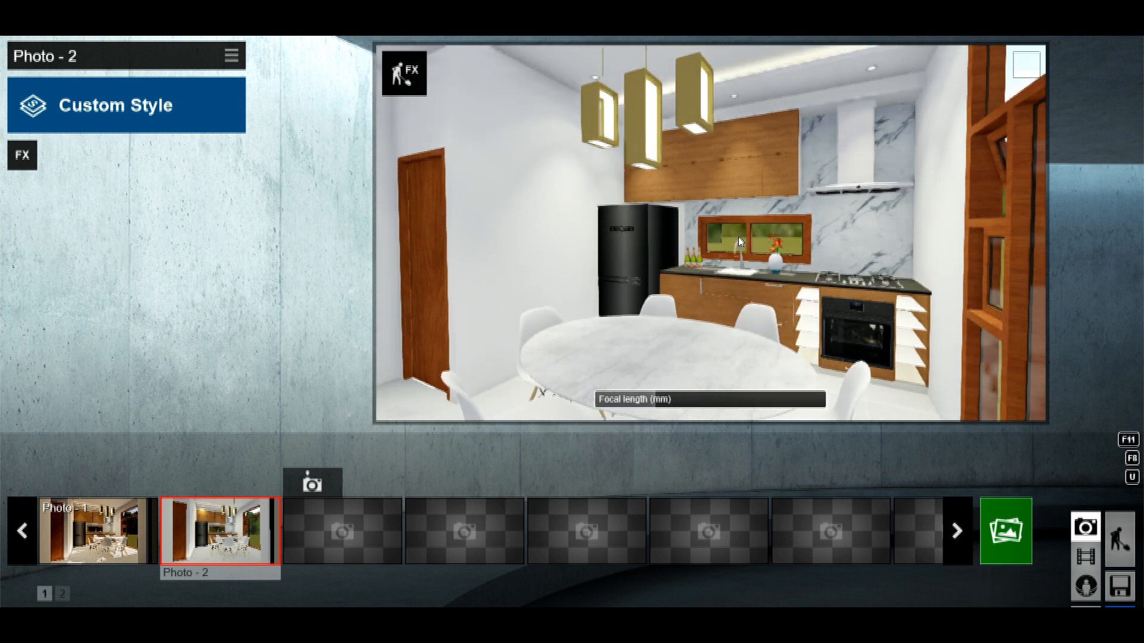
pyautogui.moveTo(685, 400); pyautogui.dragTo(640, 403)
pyautogui.moveTo(711, 233); pyautogui.dragTo(706, 235, button='right')
pyautogui.moveTo(661, 326); pyautogui.dragTo(665, 324, button='right')
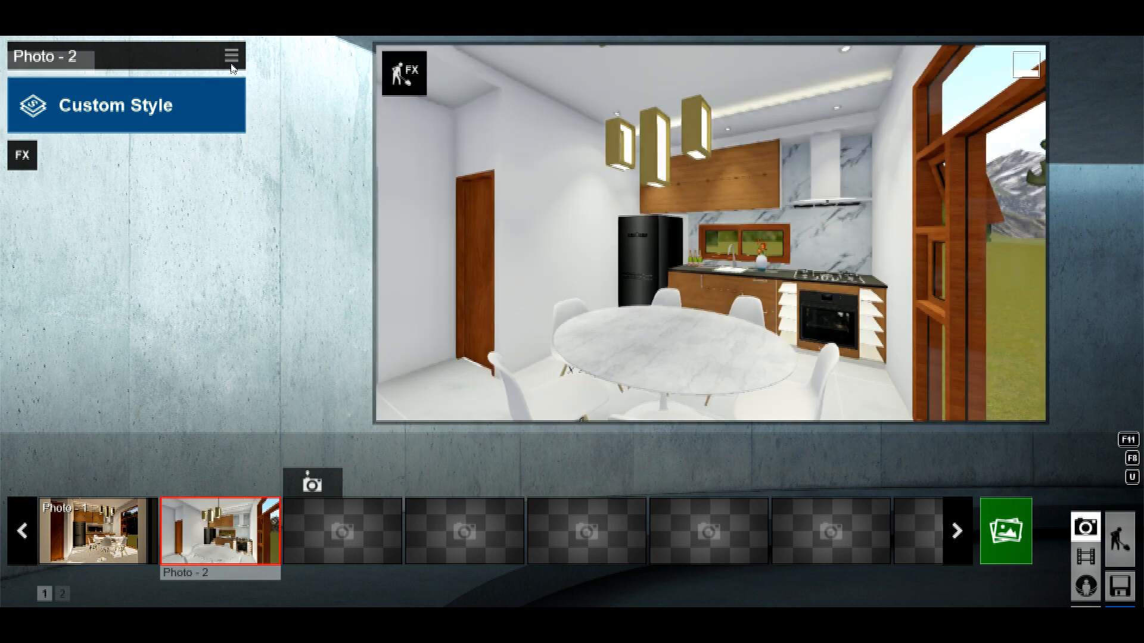
# Copy the effects of Photo 1 and paste them into Photo 2.
pyautogui.click(106, 560)
pyautogui.click(231, 55)
pyautogui.click(116, 69)
pyautogui.click(221, 531)
pyautogui.click(231, 55)
pyautogui.click(272, 69)
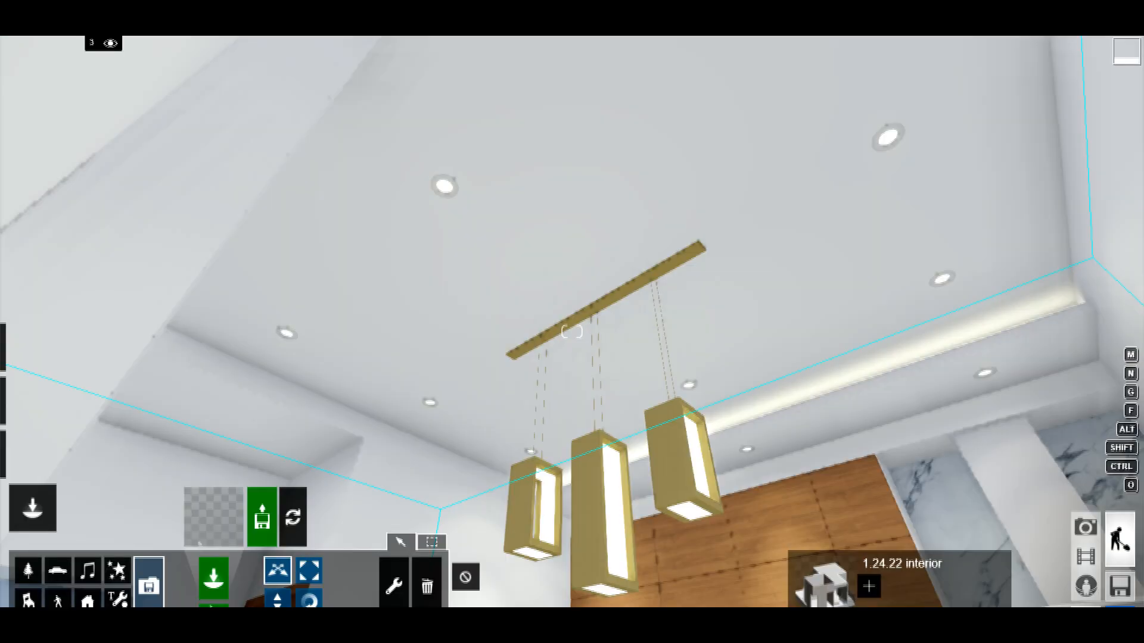
# Back in Build mode, light two ceiling downlights beside the pendants with pale yellow Lamp20 spotlights at brightness about 57 and 62.
pyautogui.click(118, 599)
pyautogui.click(214, 516)
pyautogui.click(777, 451)
pyautogui.press('w')
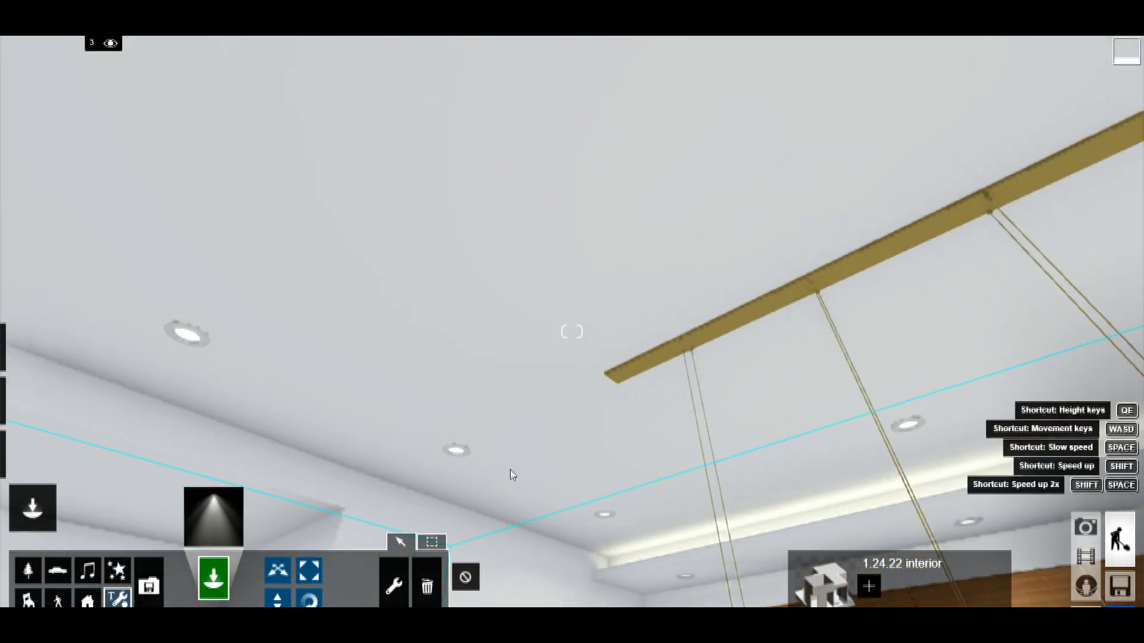
pyautogui.click(457, 450)
pyautogui.click(931, 208)
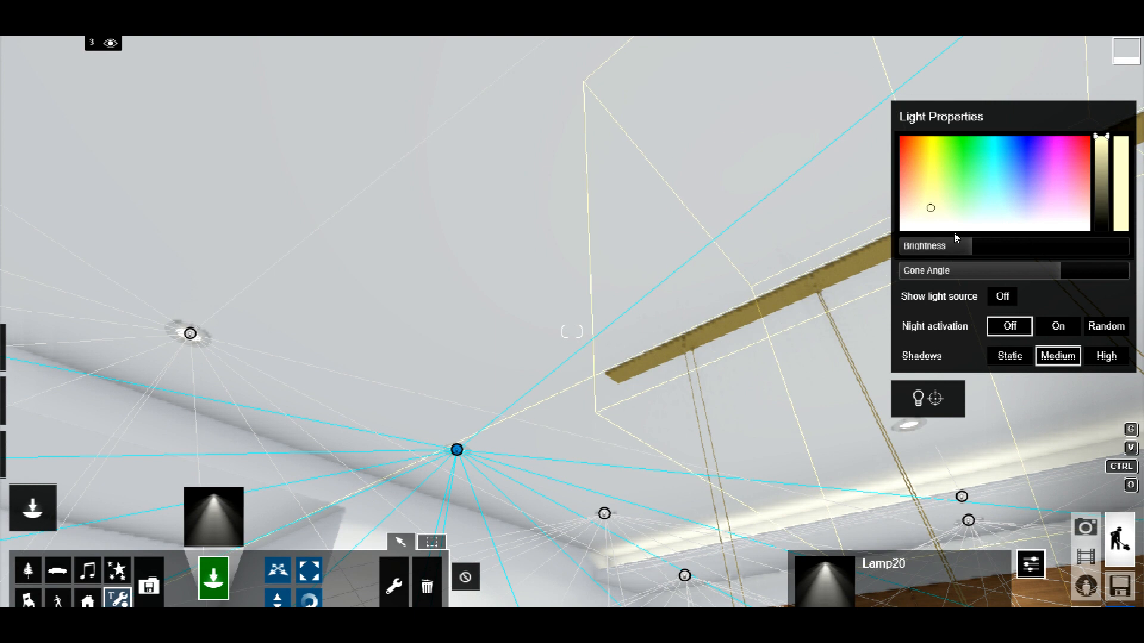
pyautogui.click(952, 247)
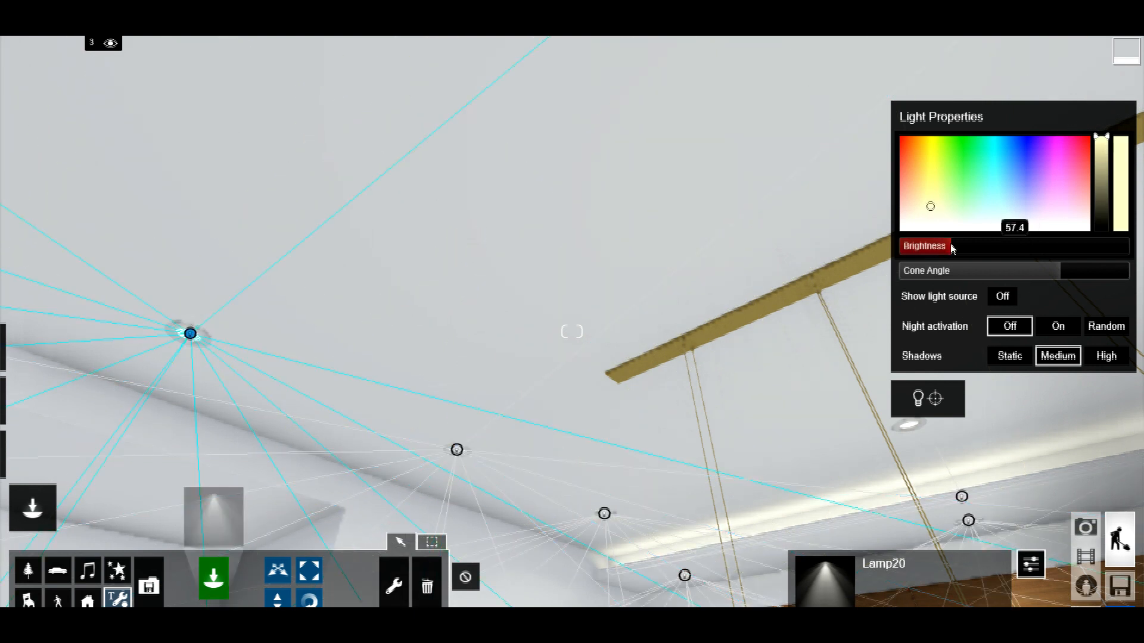
pyautogui.click(457, 451)
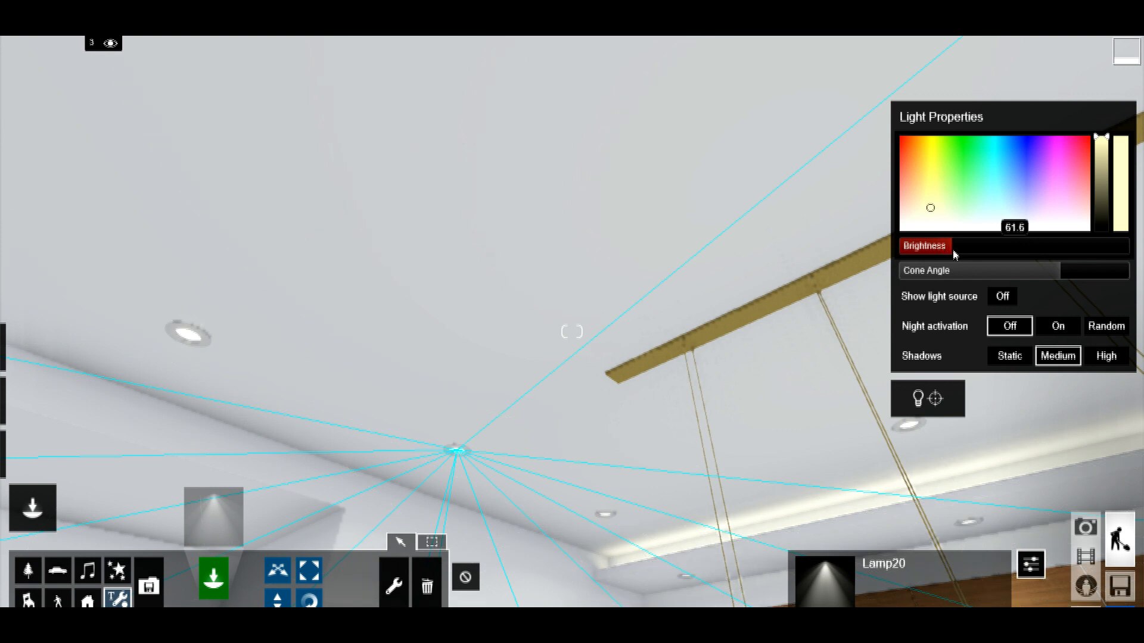
# Place a Lamp20 spotlight on a ceiling downlight across the pendant bar, tint it pale yellow and set brightness to about 62.
pyautogui.moveTo(622, 243); pyautogui.dragTo(846, 250, button='right')
pyautogui.click(214, 517)
pyautogui.click(686, 435)
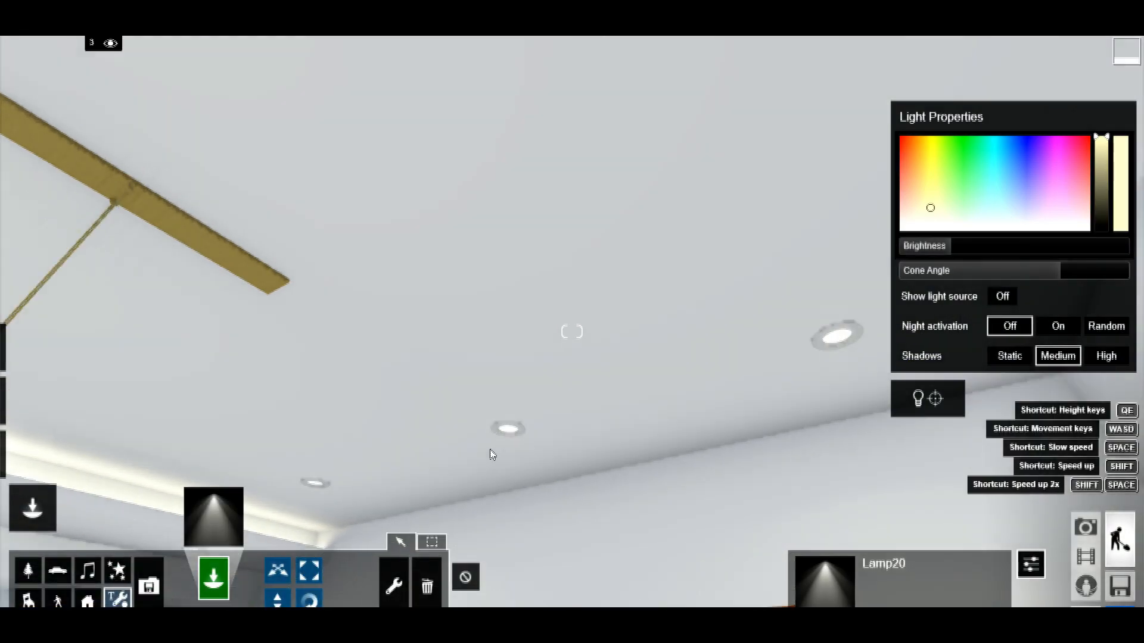
pyautogui.click(929, 211)
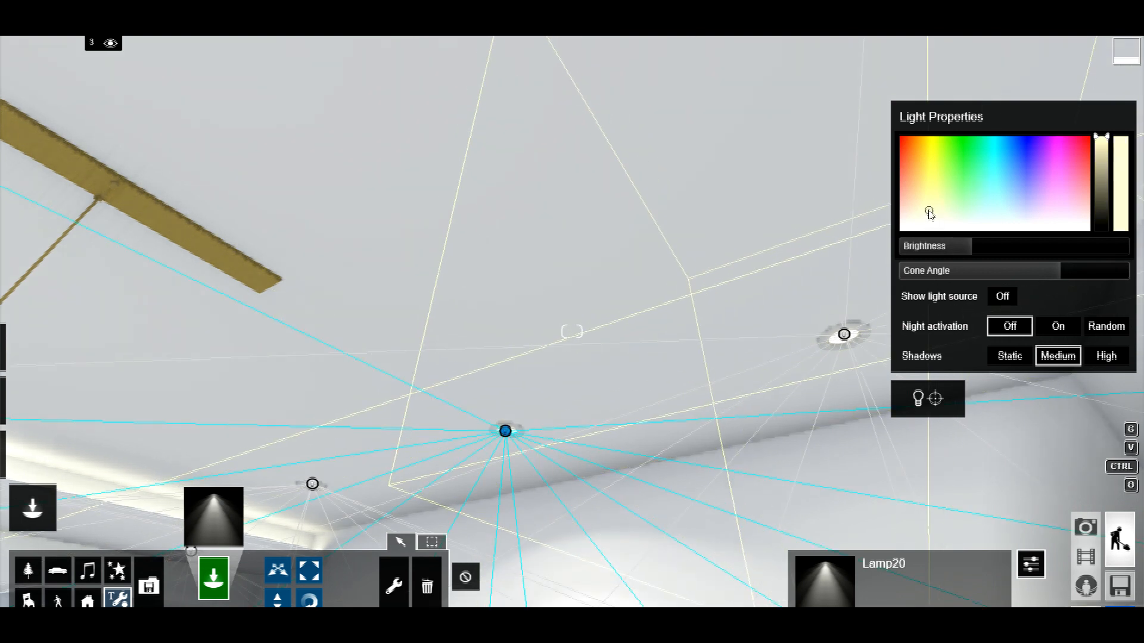
pyautogui.click(957, 245)
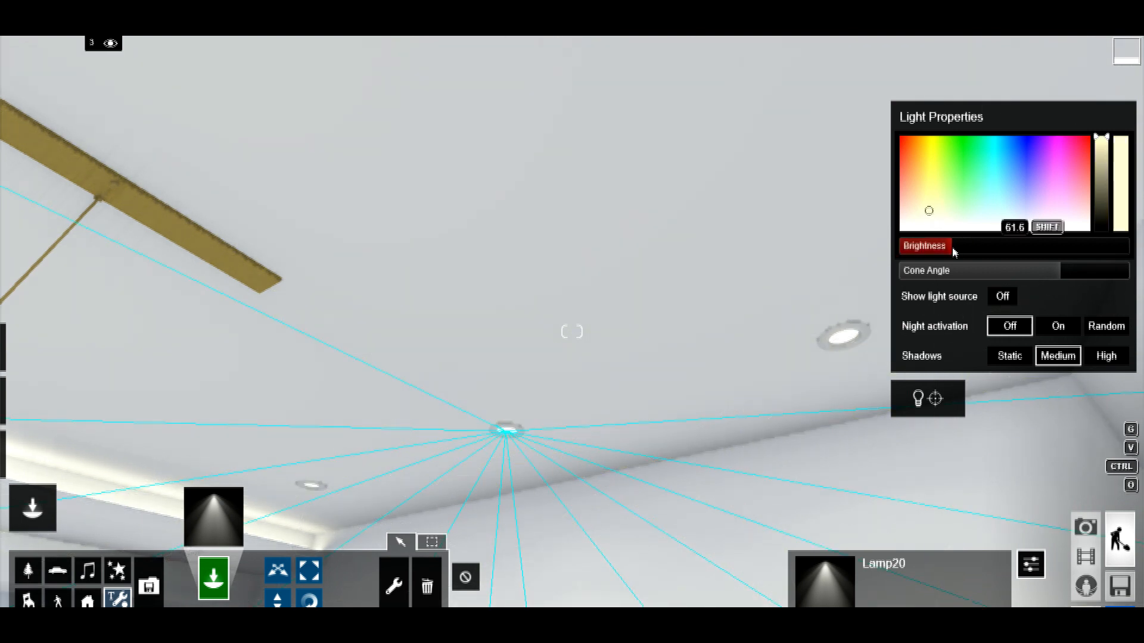
pyautogui.moveTo(952, 252); pyautogui.dragTo(953, 253)
# Place a Lamp20 spotlight on the next ceiling downlight near the soffit corner, tint it pale yellow and set brightness to about 66.
pyautogui.moveTo(954, 253); pyautogui.dragTo(1073, 214, button='right')
pyautogui.press('w')
pyautogui.moveTo(516, 107); pyautogui.dragTo(516, 176, button='right')
pyautogui.click(651, 105)
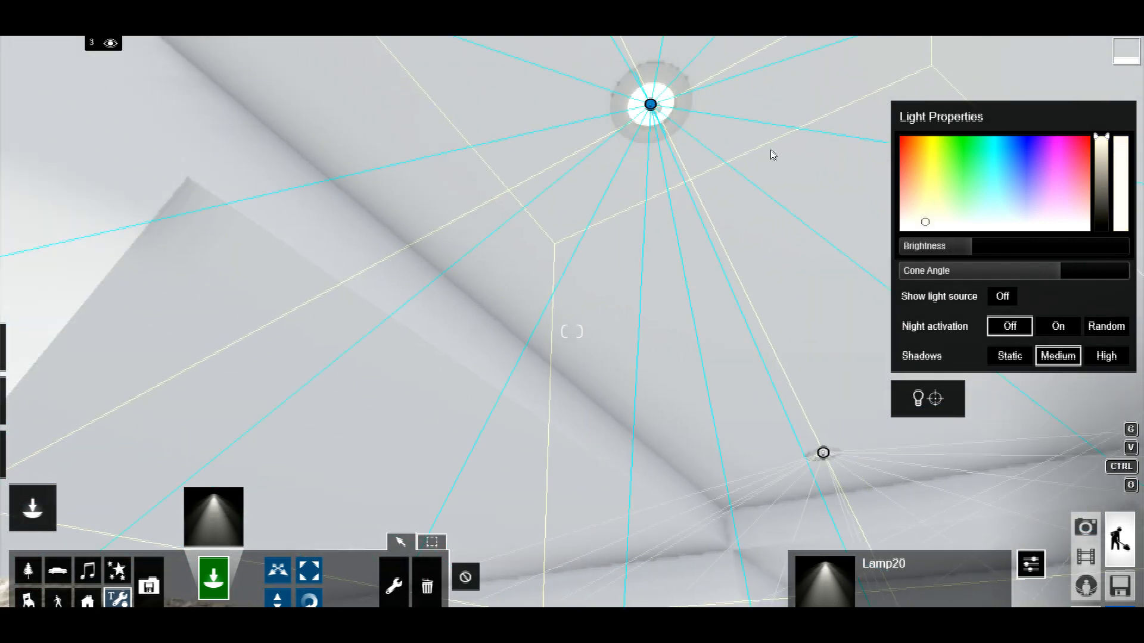
pyautogui.click(931, 209)
pyautogui.click(957, 251)
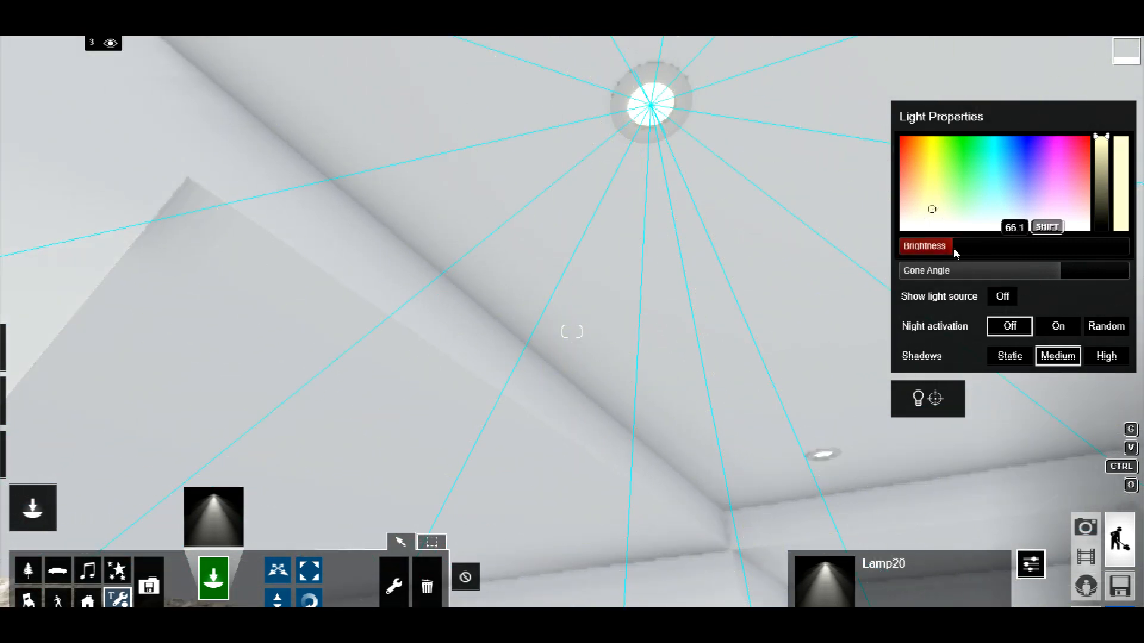
# Place a Lamp20 spotlight on the ceiling downlight beyond the pendant bar, tint it pale yellow and lower its brightness.
pyautogui.moveTo(952, 253); pyautogui.dragTo(954, 253)
pyautogui.moveTo(516, 207); pyautogui.dragTo(343, 485, button='right')
pyautogui.press('w')
pyautogui.click(373, 410)
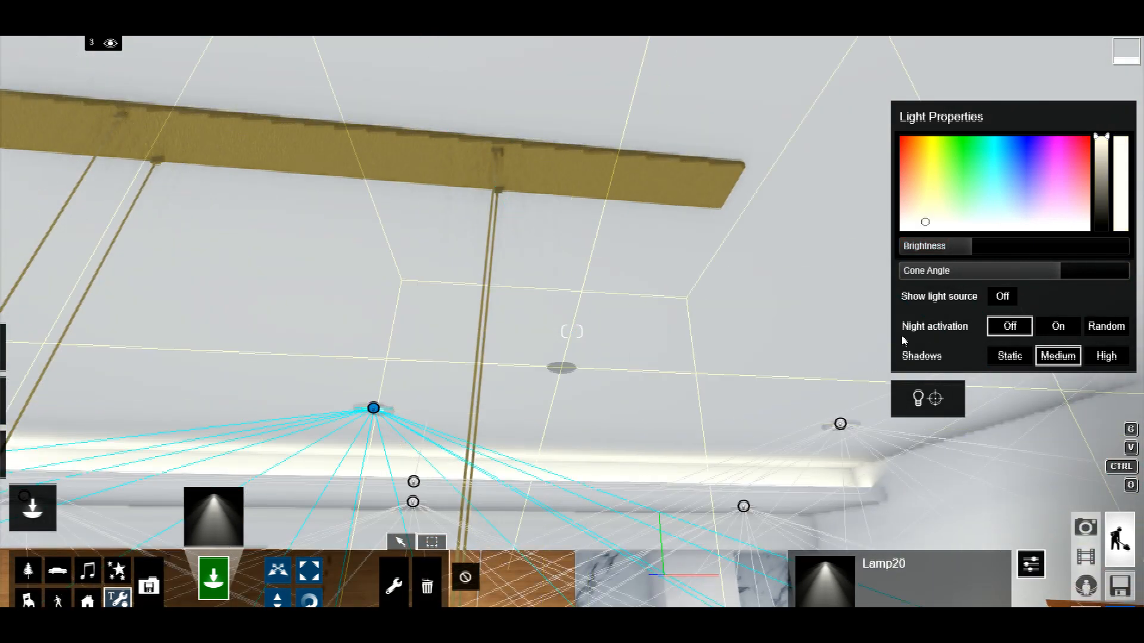
pyautogui.click(961, 251)
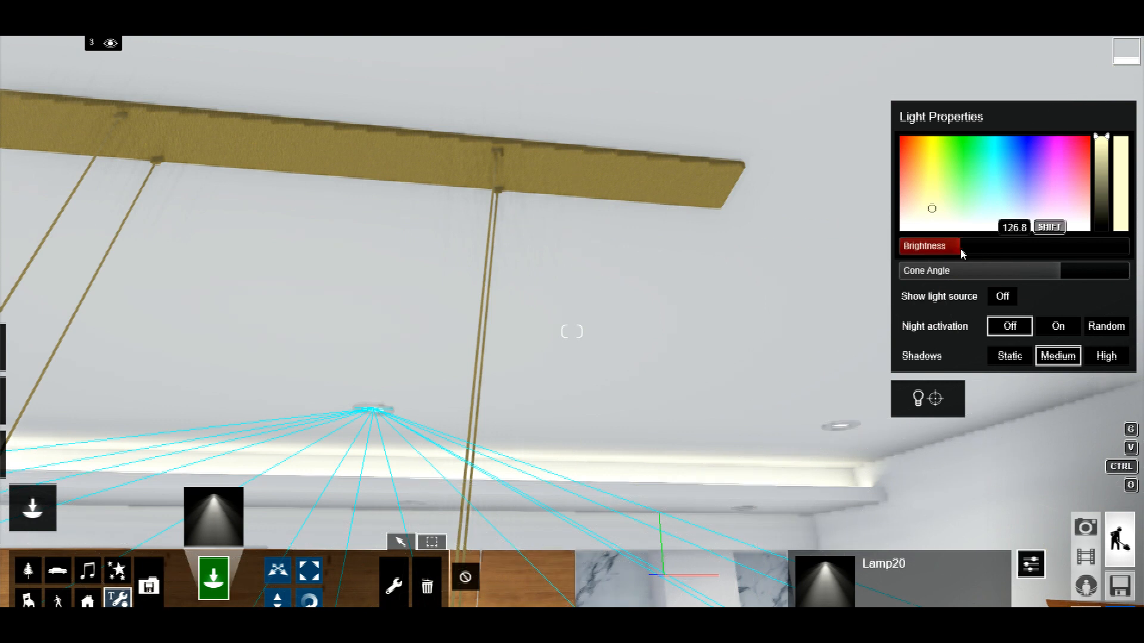
pyautogui.moveTo(753, 283); pyautogui.dragTo(753, 278, button='right')
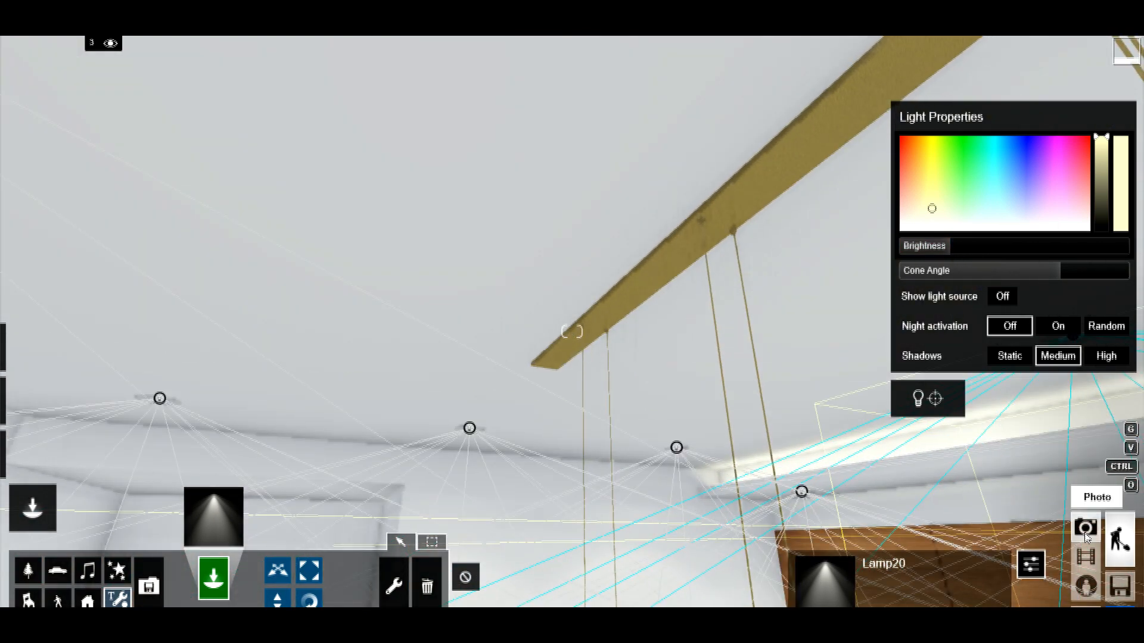
# In Photo mode, check Photo 2 and start a Poster-size 7680x4320 render of Photo 1.
pyautogui.click(1085, 528)
pyautogui.click(208, 539)
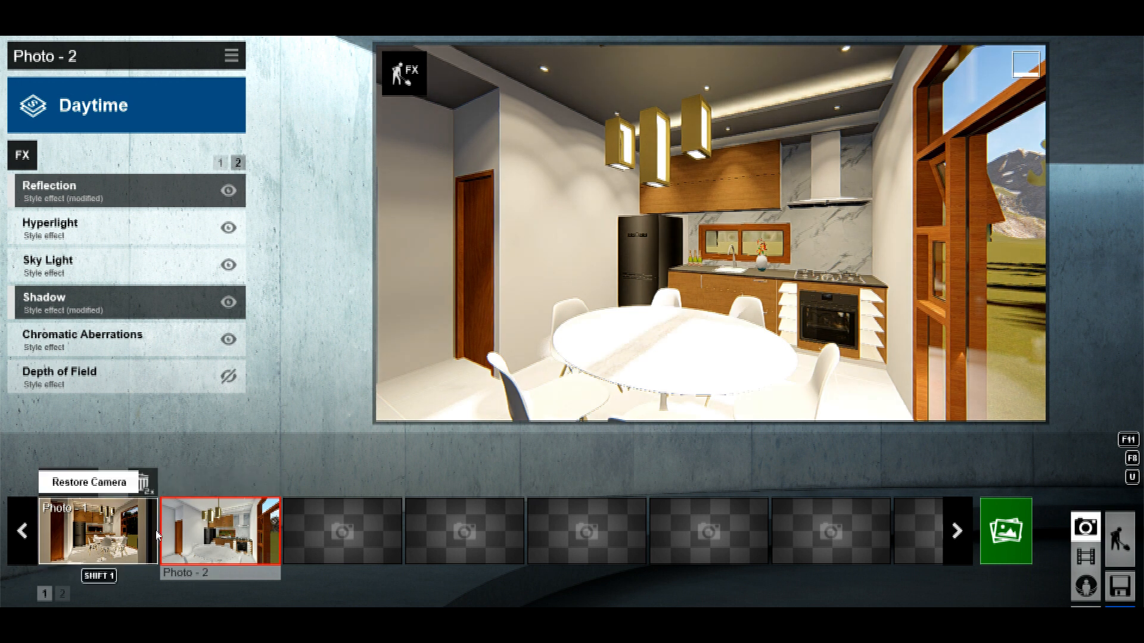
pyautogui.click(156, 527)
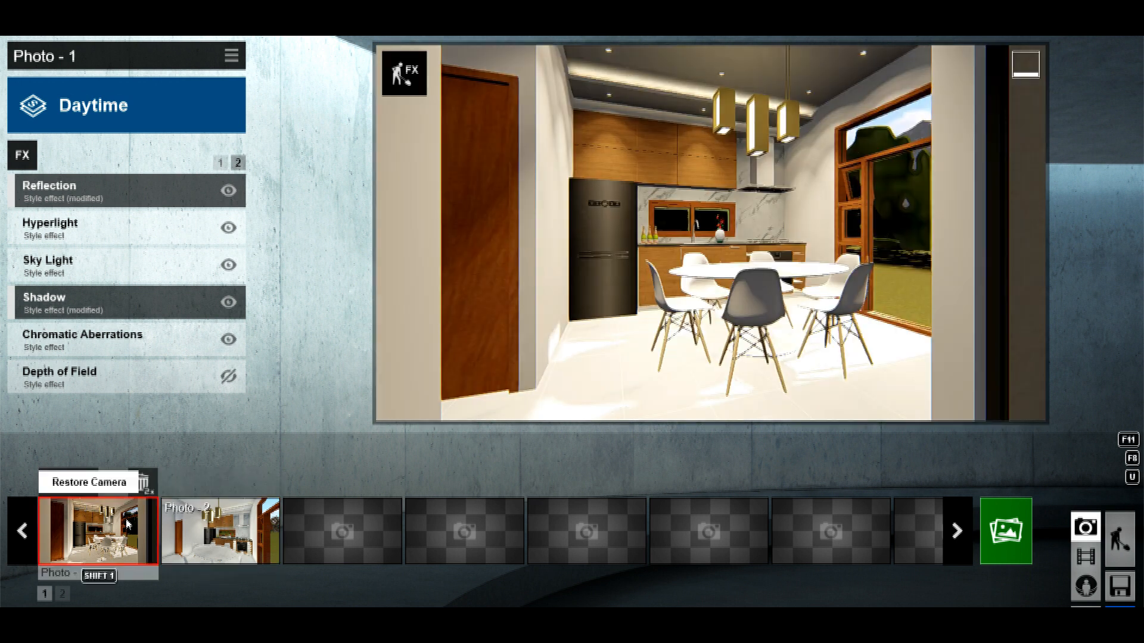
pyautogui.click(1006, 530)
pyautogui.click(740, 545)
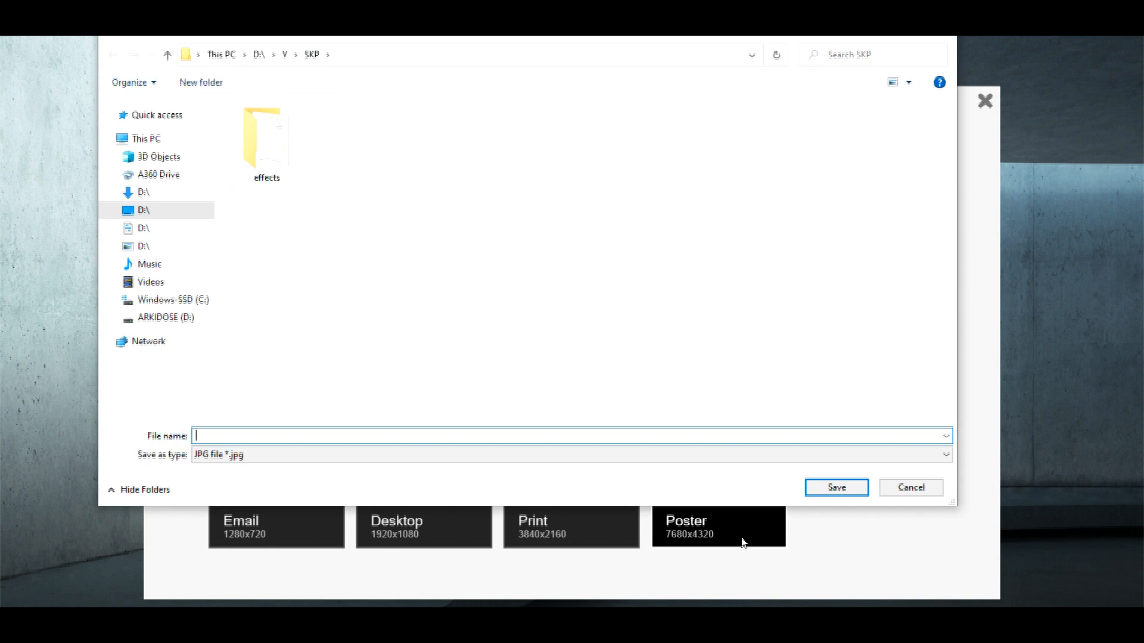
# Create a folder named 1.24.22 inside the rendered folder and save the Photo 1 render there as JPG file A.
pyautogui.click(286, 55)
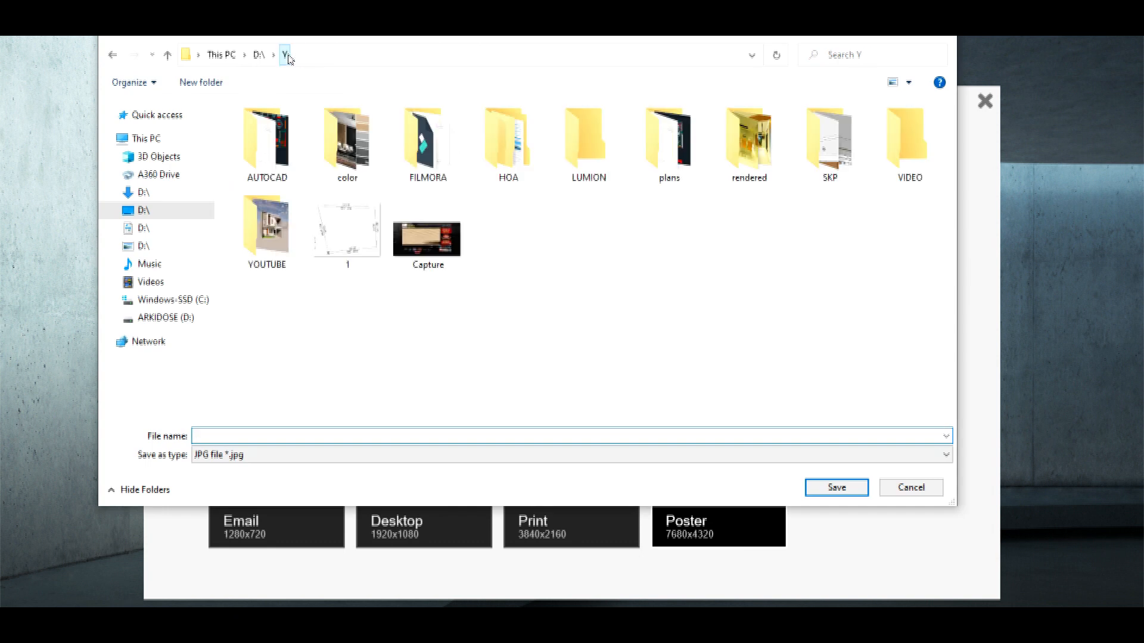
pyautogui.doubleClick(782, 170)
pyautogui.click(201, 83)
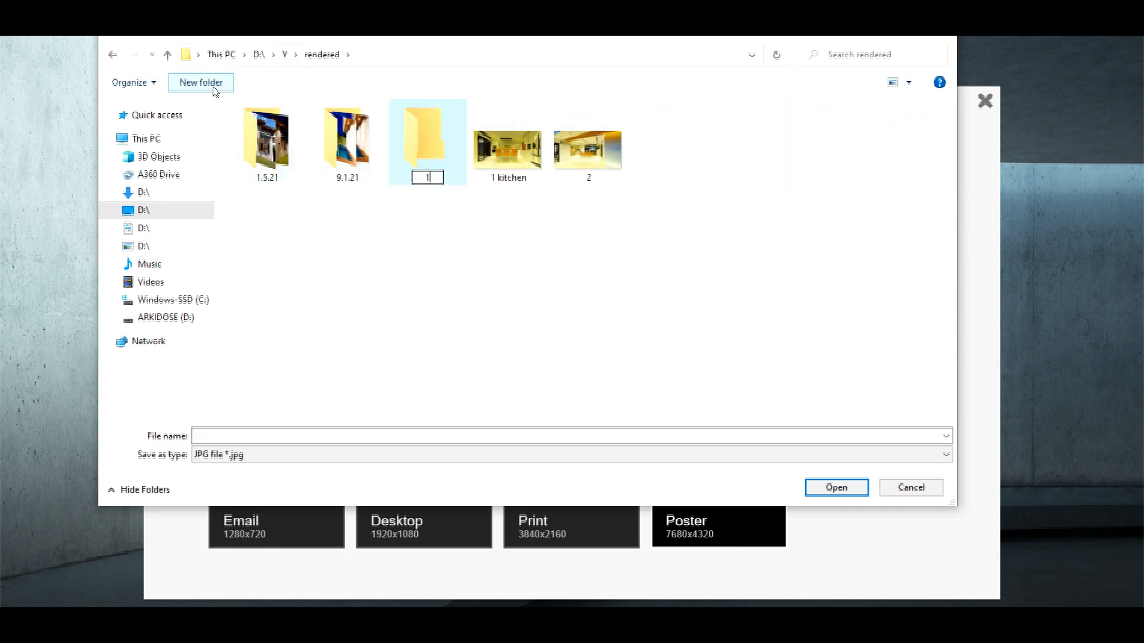
pyautogui.press('Return')
pyautogui.doubleClick(347, 142)
pyautogui.click(423, 438)
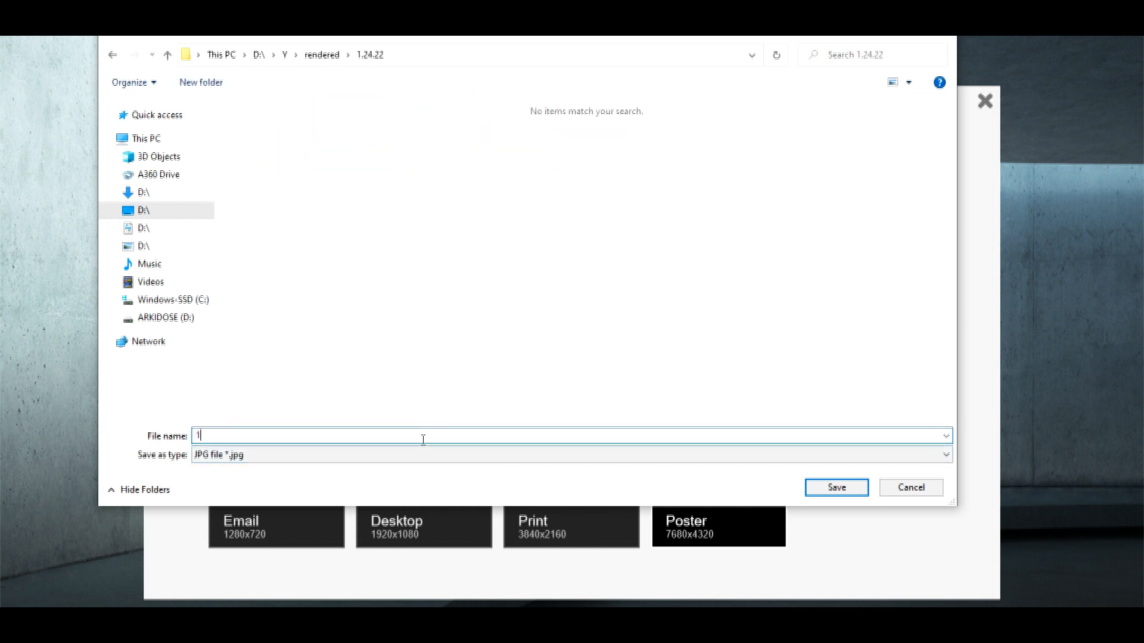
pyautogui.write('1')
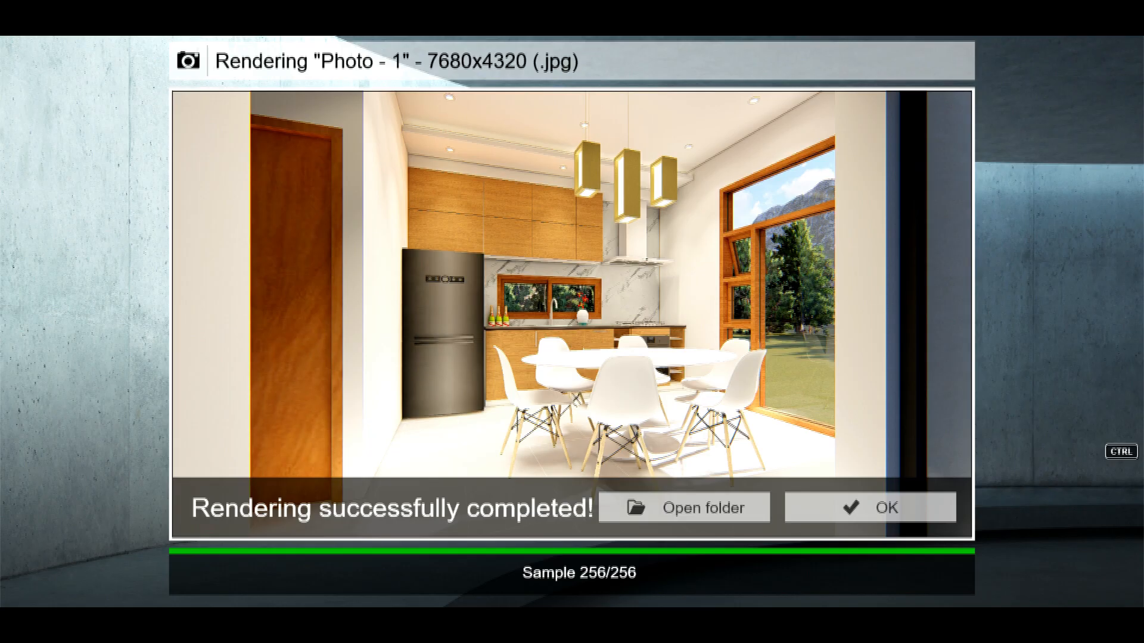
# Close the finished Photo 1 render and render Photo 2 at Poster size 7680x4320 as file B.
pyautogui.click(899, 516)
pyautogui.click(227, 536)
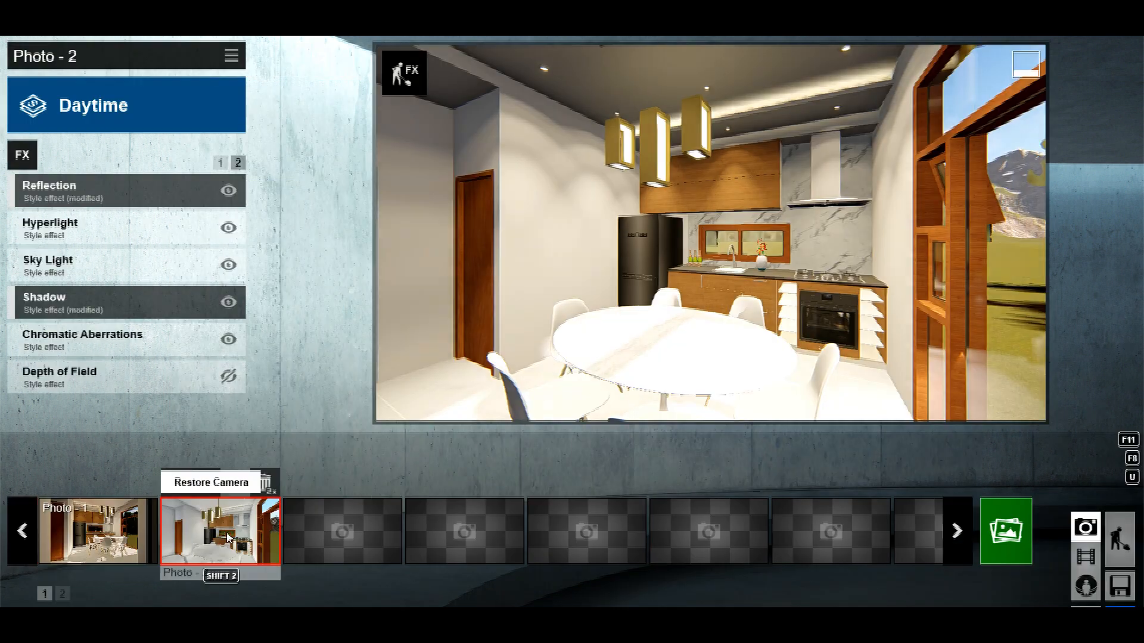
pyautogui.click(1006, 527)
pyautogui.click(754, 521)
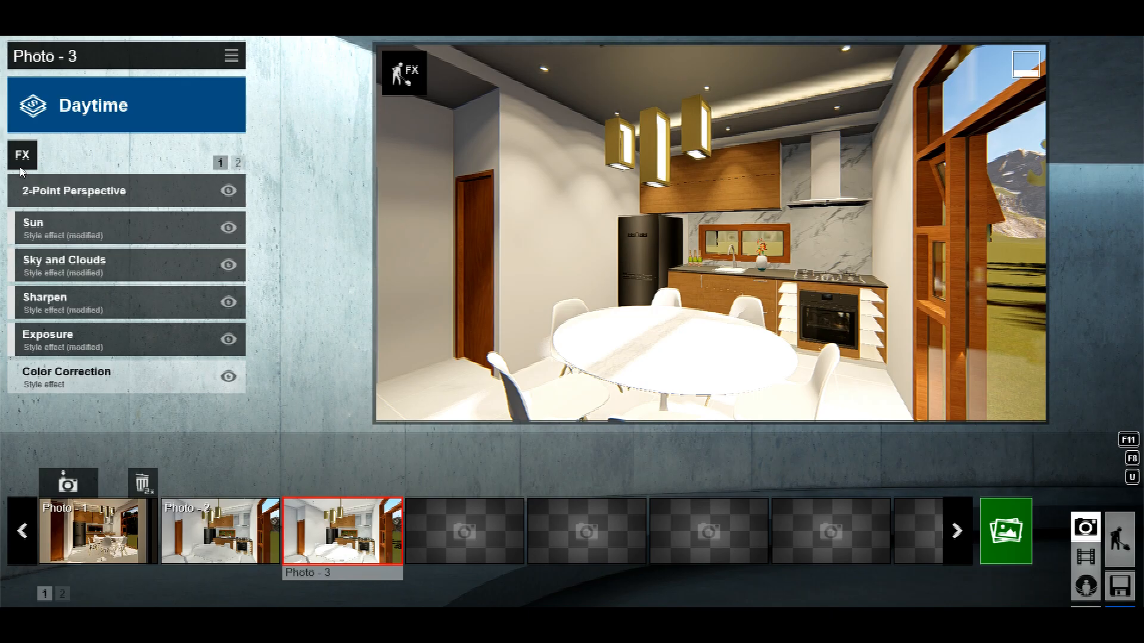
# Apply the Night style to Photo 3, reduce its sun brightness and lower the sun height to the minimum.
pyautogui.click(90, 102)
pyautogui.click(775, 317)
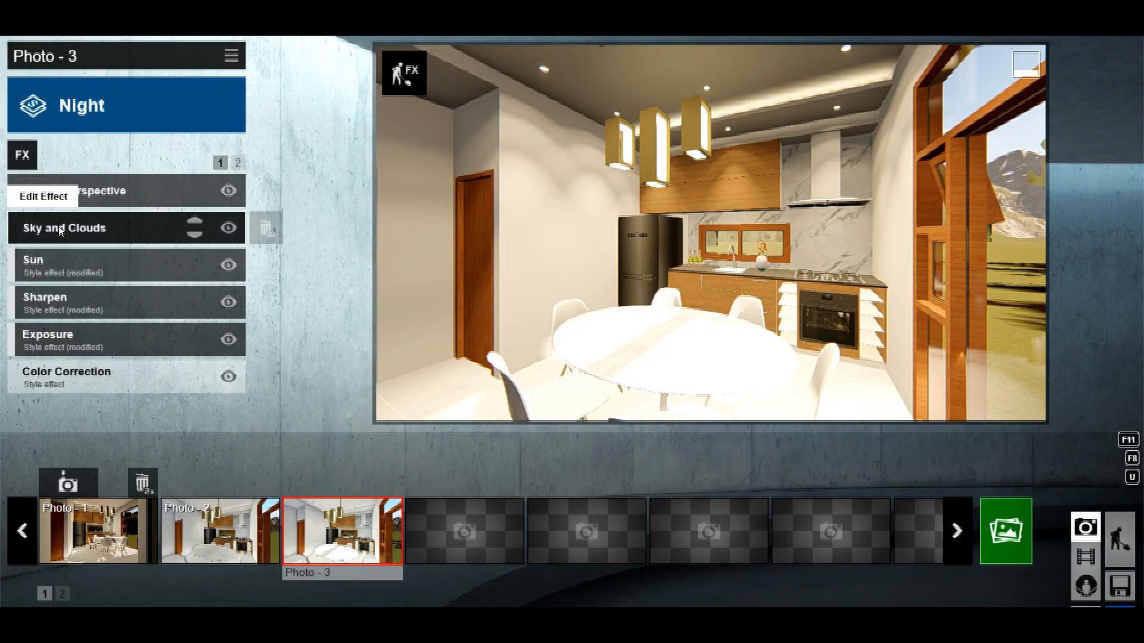
pyautogui.click(68, 261)
pyautogui.moveTo(67, 263)
pyautogui.mouseDown()
pyautogui.moveTo(20, 264)
pyautogui.moveTo(46, 263)
pyautogui.mouseUp()
pyautogui.moveTo(172, 222); pyautogui.dragTo(12, 222)
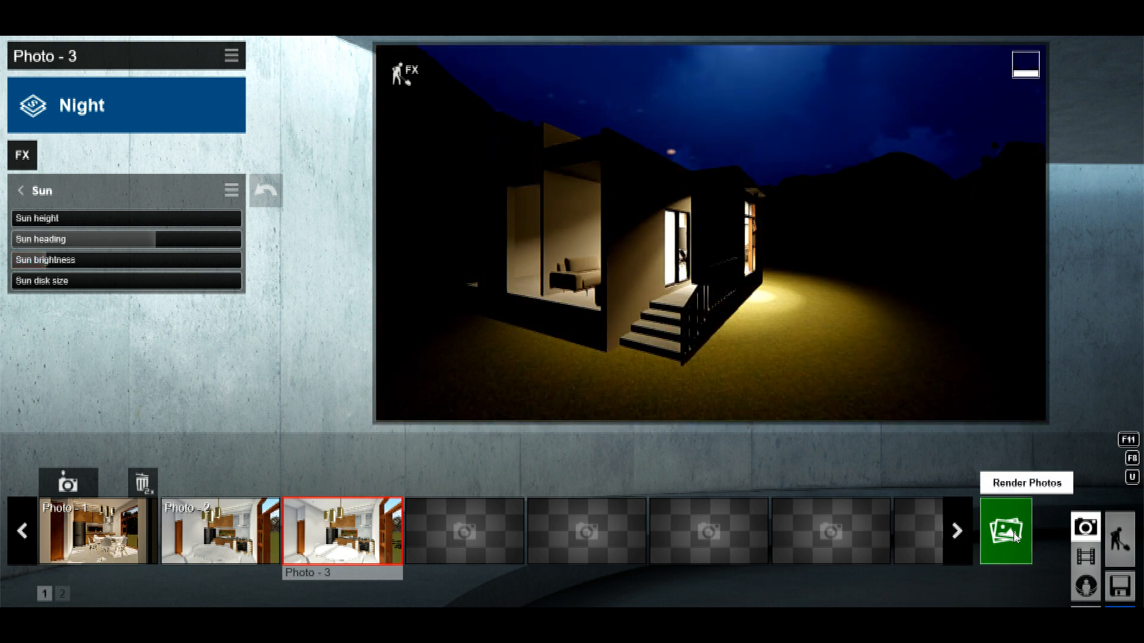
# Restore Photo 3's interior camera view and fine-tune its Exposure effect.
pyautogui.click(341, 524)
pyautogui.click(21, 191)
pyautogui.click(36, 334)
pyautogui.moveTo(115, 220); pyautogui.dragTo(111, 219)
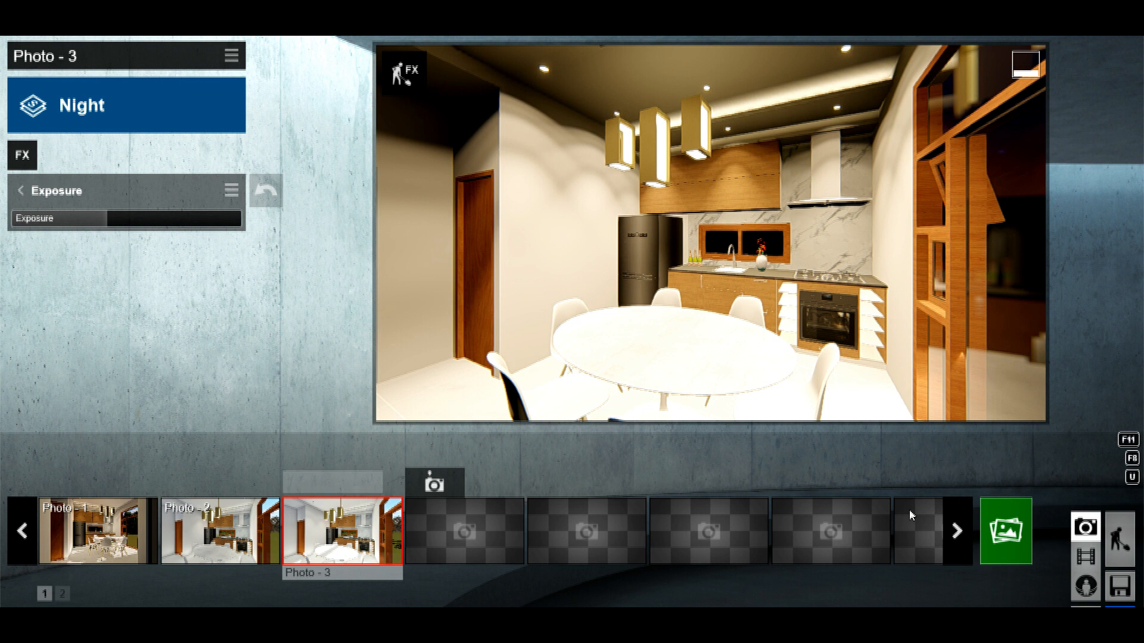
# Render night Photo 3 as file C and then the wider night view, Photo 4, both at Desktop size 1920x1080.
pyautogui.click(1005, 530)
pyautogui.click(431, 536)
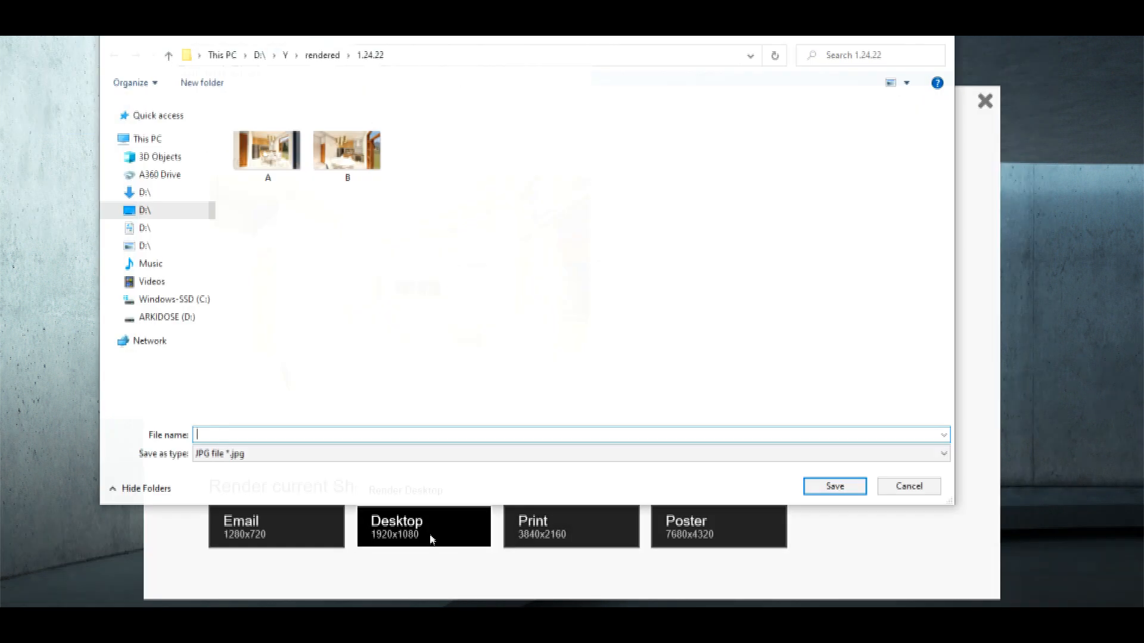
pyautogui.write('C')
pyautogui.click(867, 480)
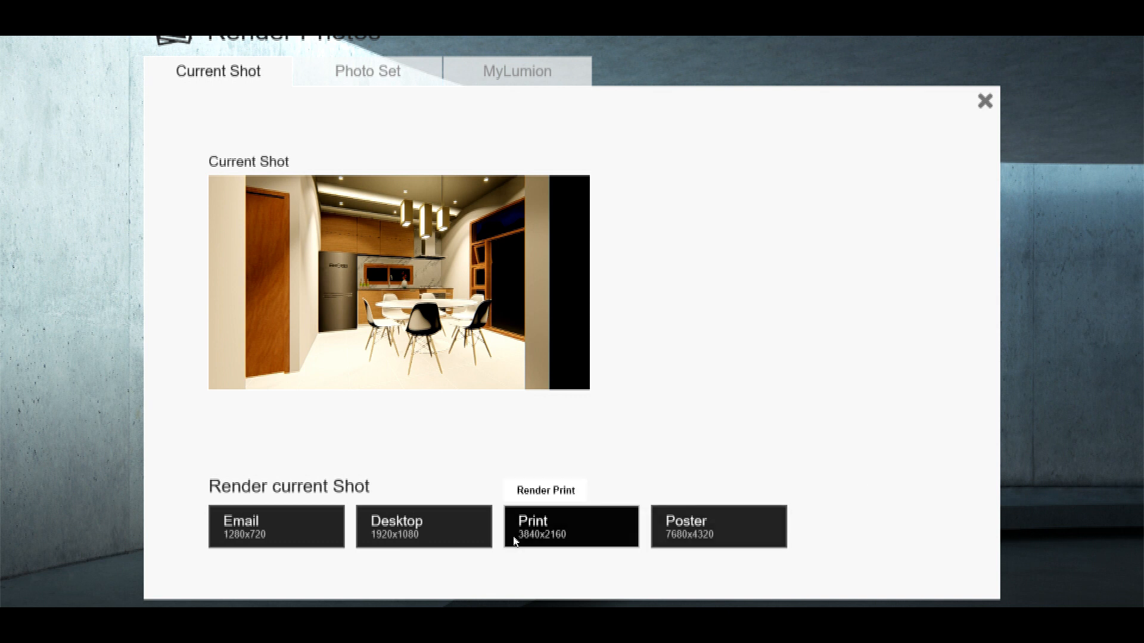
pyautogui.click(513, 541)
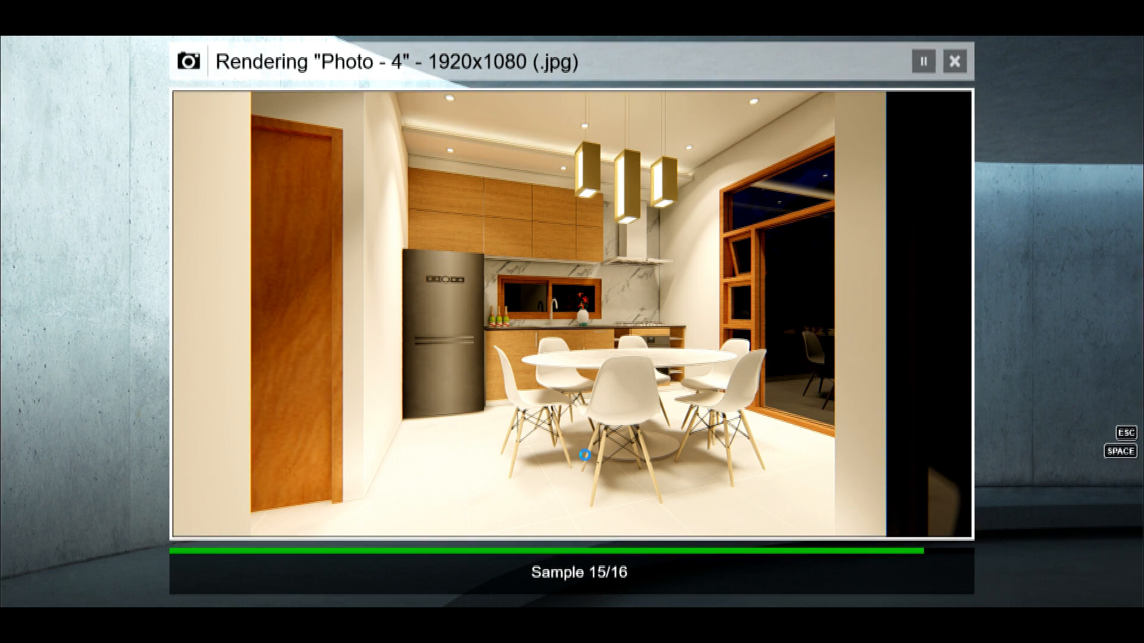
pyautogui.click(870, 508)
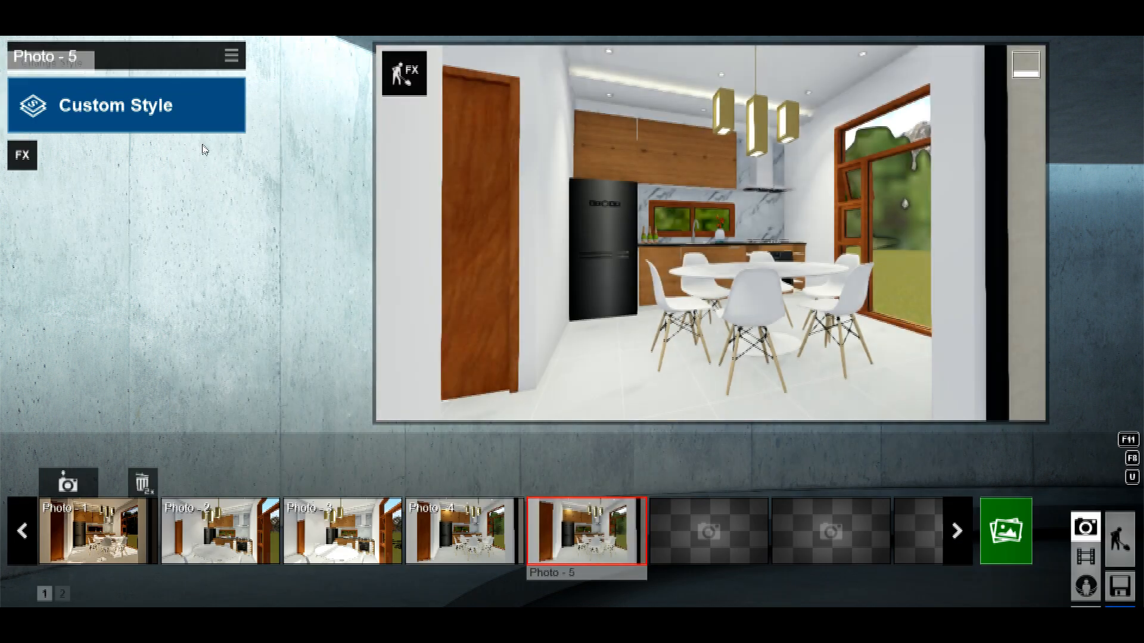
# Copy the effects of Photo 4 and paste them into Photo 5.
pyautogui.click(465, 529)
pyautogui.click(231, 55)
pyautogui.click(193, 77)
pyautogui.click(115, 71)
pyautogui.click(582, 529)
pyautogui.click(232, 57)
pyautogui.click(194, 74)
pyautogui.click(251, 76)
# Apply the Dawn style to Photo 5 and adjust its sun height and heading, with the sun brightness lowered.
pyautogui.click(147, 122)
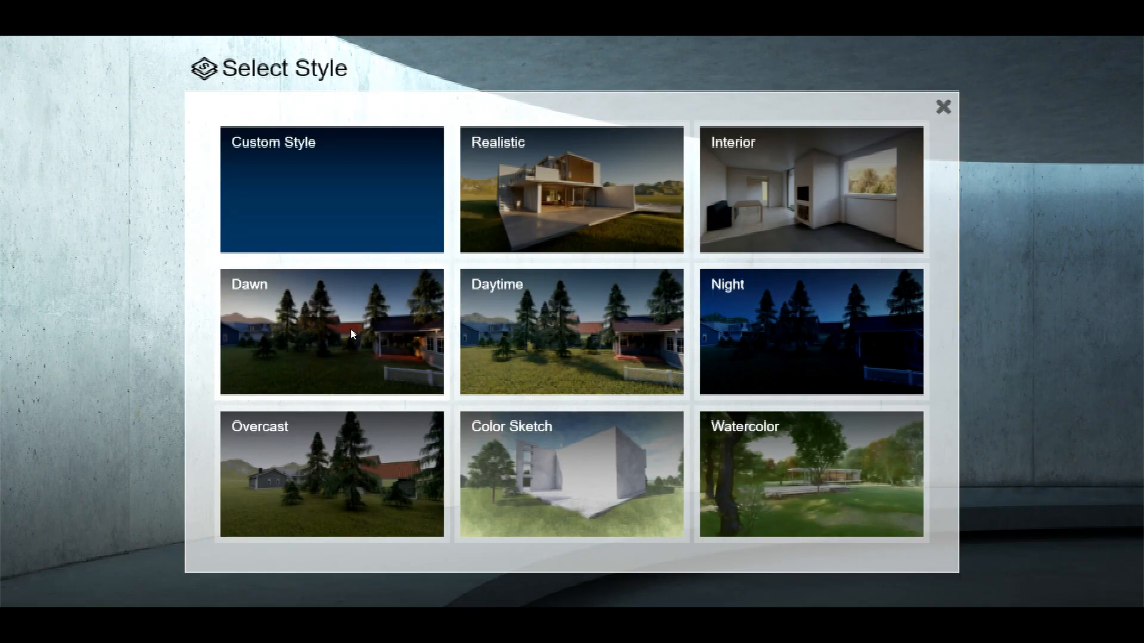
pyautogui.click(332, 332)
pyautogui.click(48, 259)
pyautogui.moveTo(136, 231)
pyautogui.mouseDown()
pyautogui.moveTo(238, 221)
pyautogui.moveTo(131, 225)
pyautogui.moveTo(155, 235)
pyautogui.mouseUp()
pyautogui.moveTo(80, 268); pyautogui.dragTo(51, 268)
pyautogui.moveTo(149, 241)
pyautogui.mouseDown()
pyautogui.moveTo(163, 251)
pyautogui.moveTo(179, 241)
pyautogui.moveTo(162, 248)
pyautogui.mouseUp()
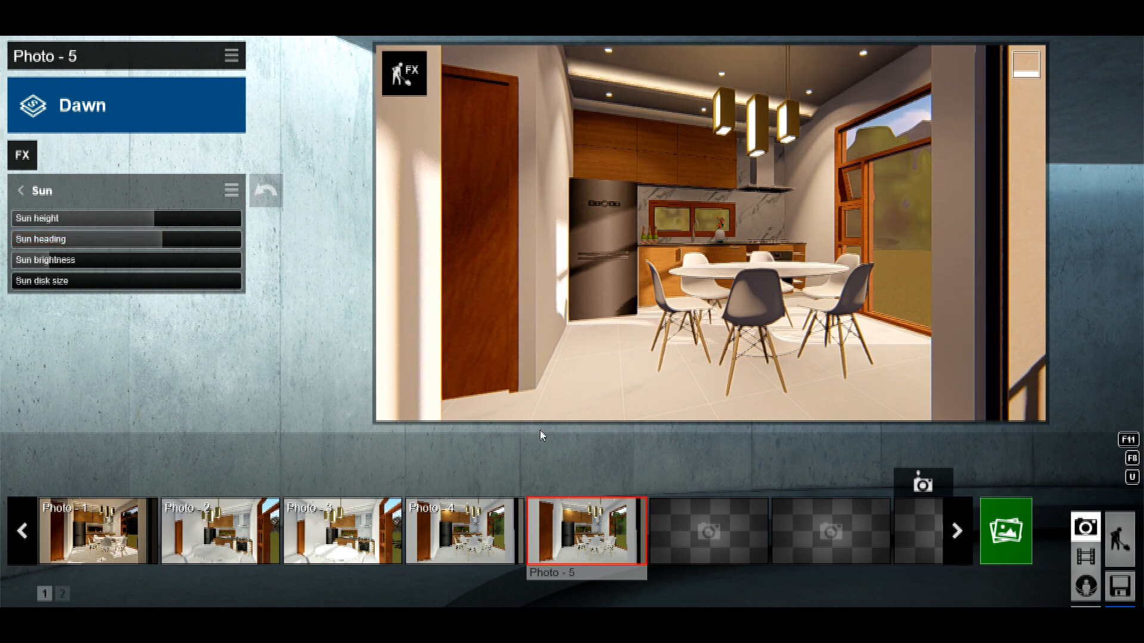
# Render Photo 5 at Print size 3840x2160 and save it as file F.
pyautogui.click(1005, 530)
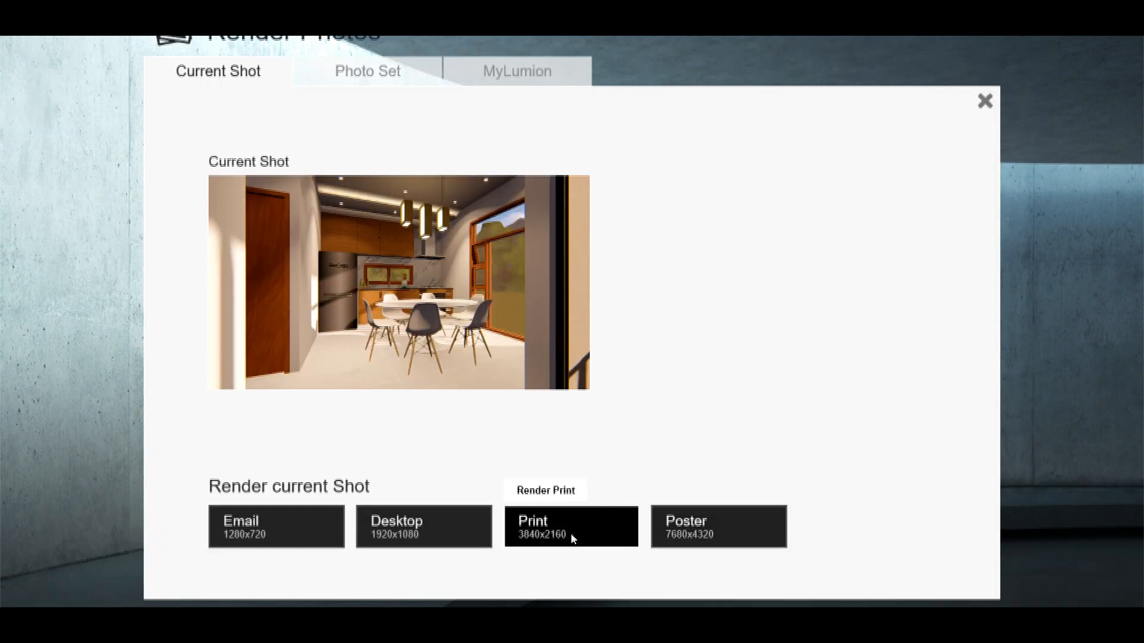
pyautogui.click(571, 533)
pyautogui.write('F')
pyautogui.click(836, 488)
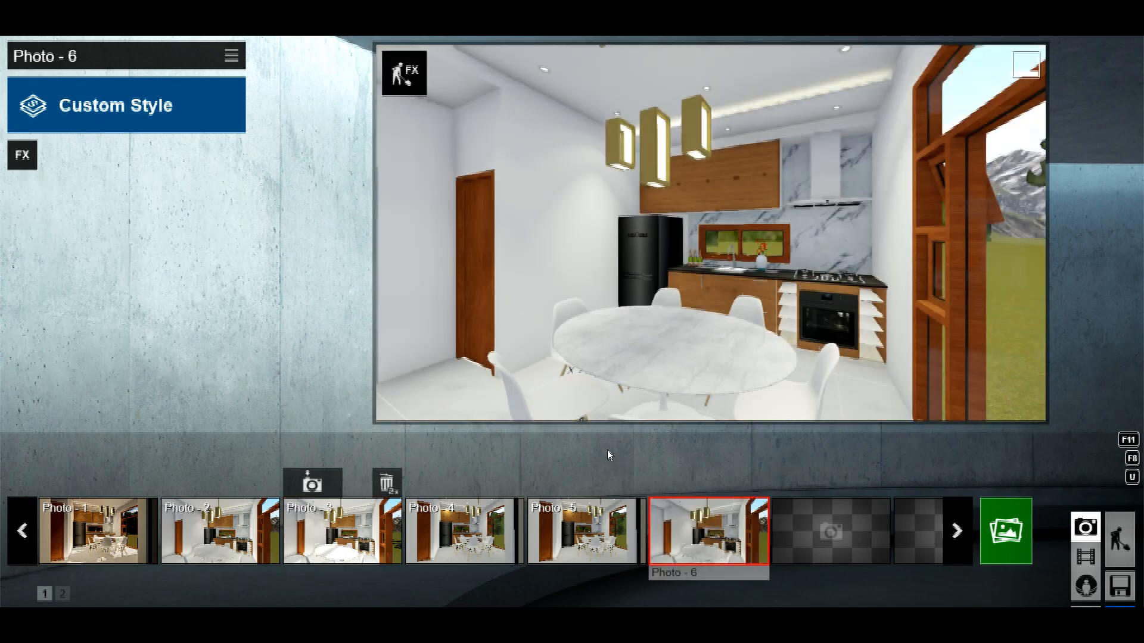
# Copy the Dawn effects of Photo 5 and paste them into Photo 6.
pyautogui.click(231, 55)
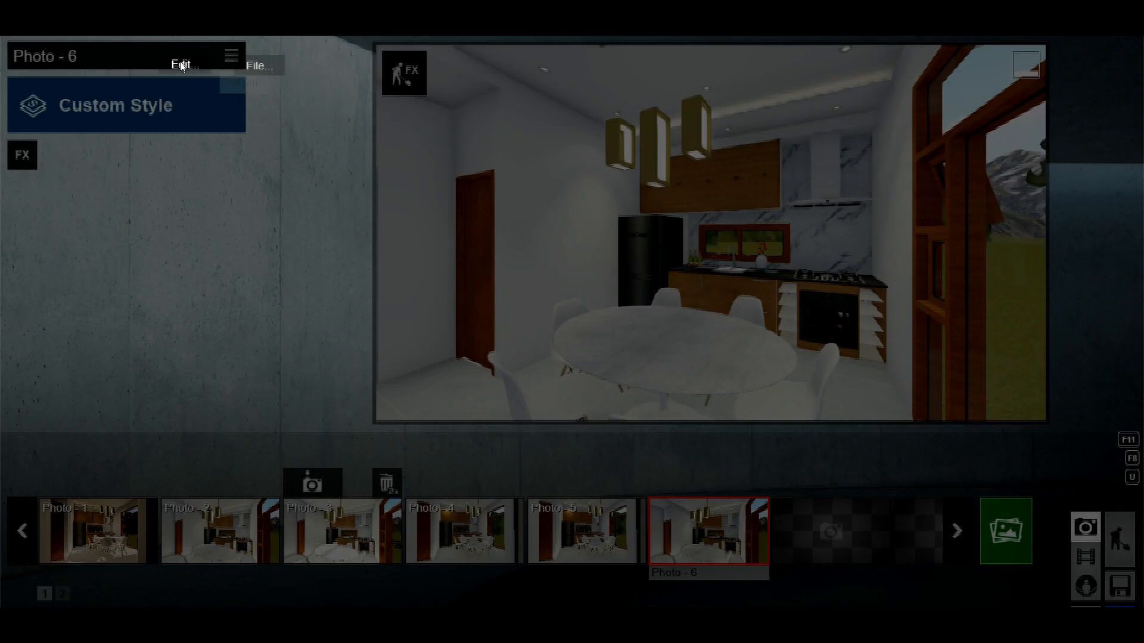
pyautogui.click(122, 63)
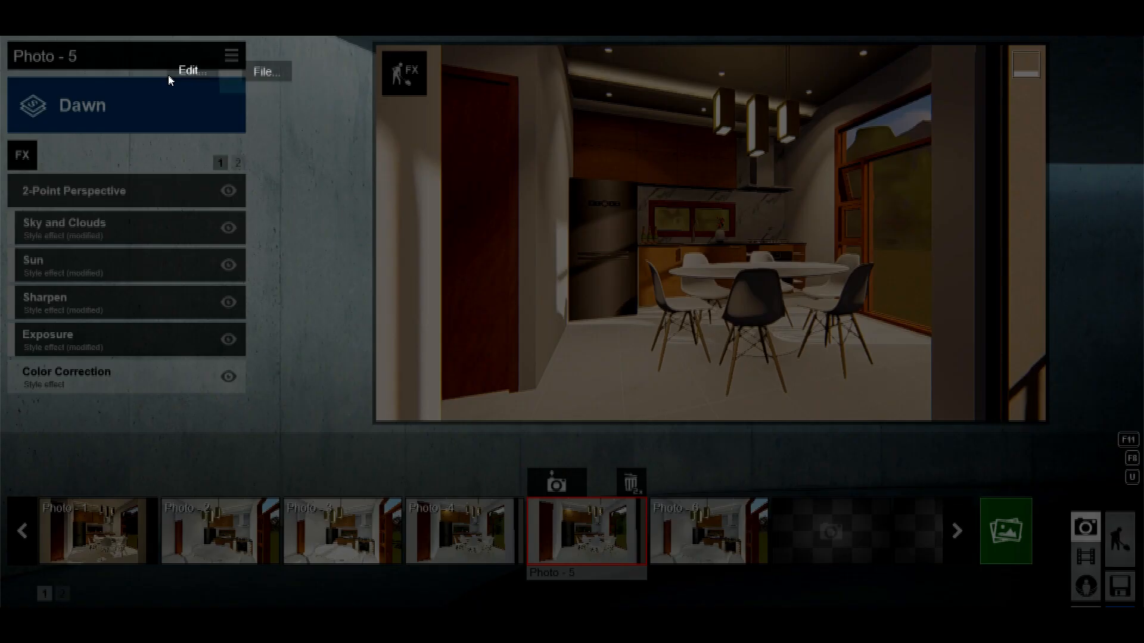
pyautogui.click(190, 71)
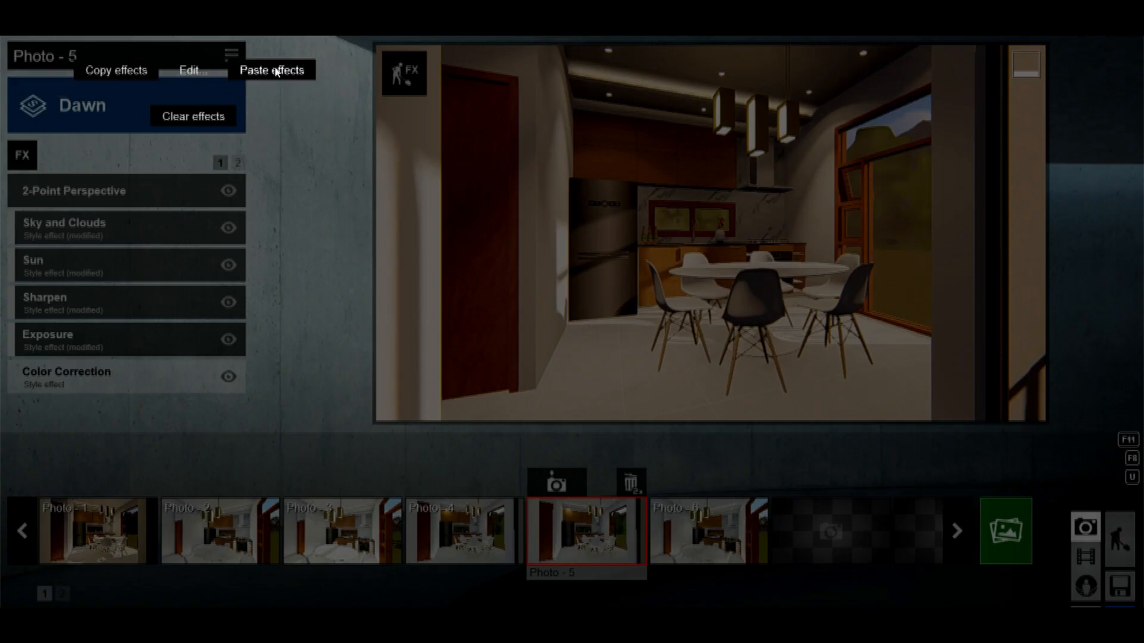
pyautogui.click(274, 69)
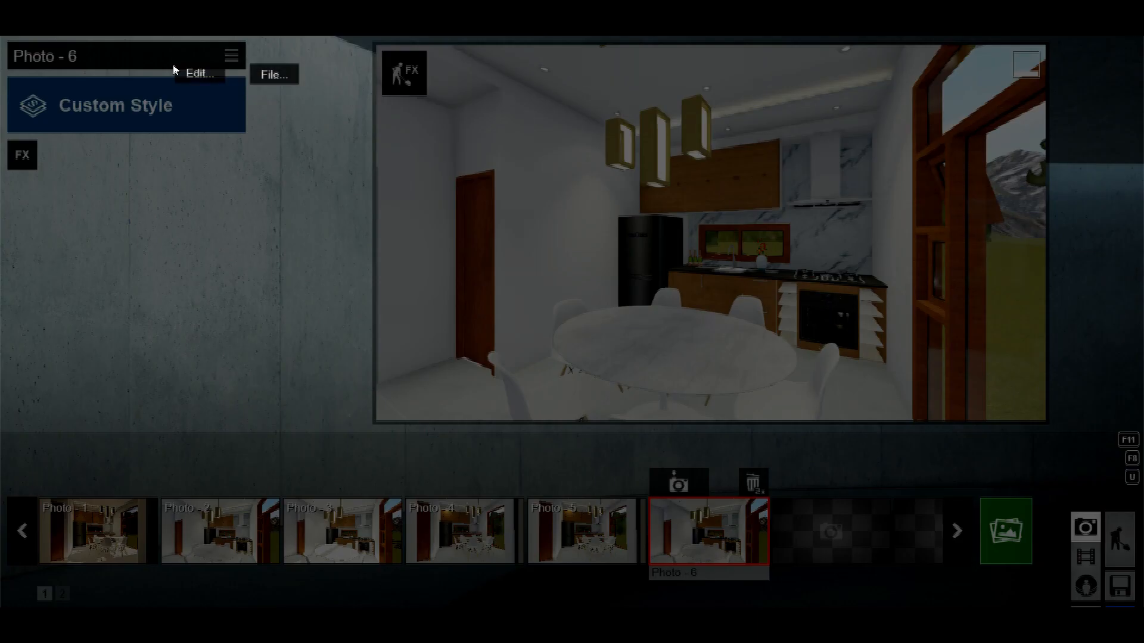
pyautogui.click(197, 72)
pyautogui.click(280, 72)
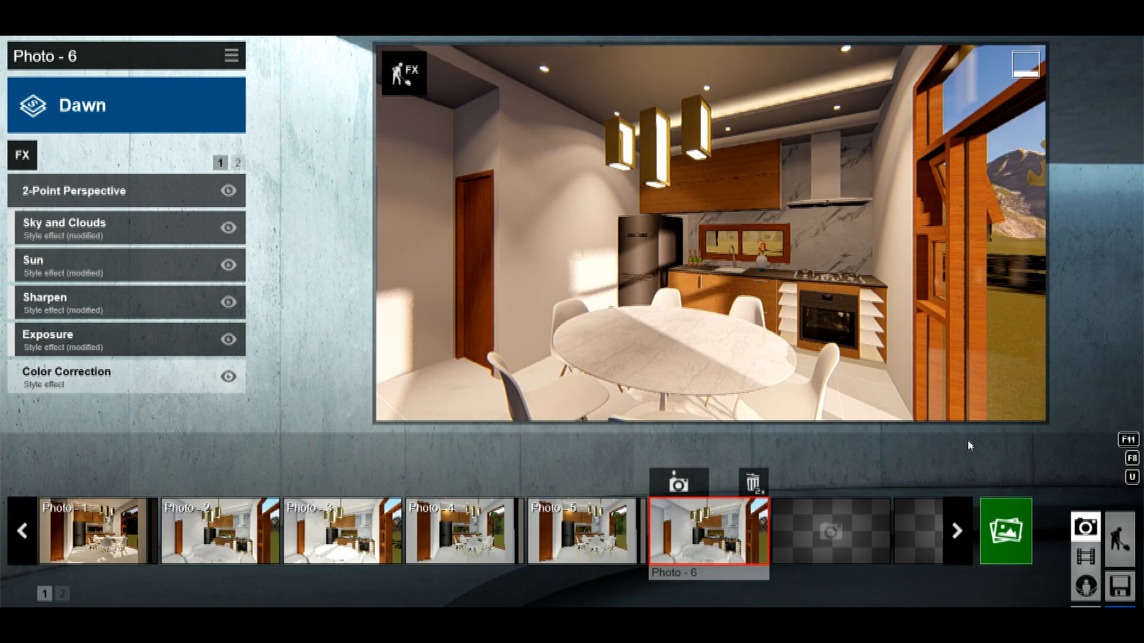
# Render Photo 6 at Desktop size 1920x1080 and save it as file G.
pyautogui.click(1006, 530)
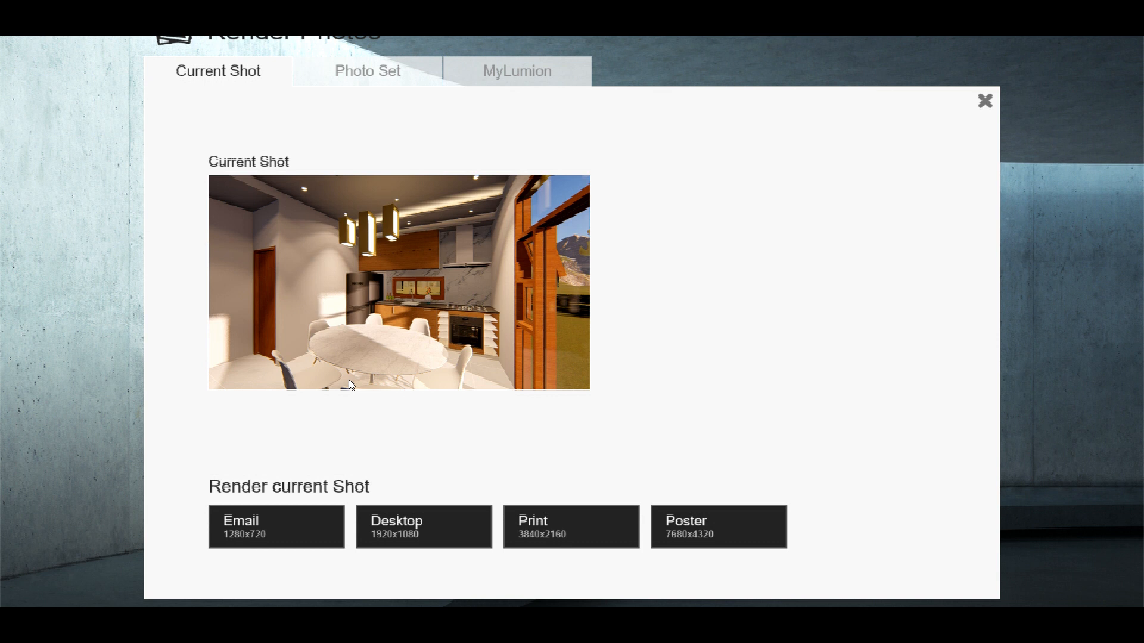
pyautogui.click(424, 527)
pyautogui.write('G')
pyautogui.press('Return')
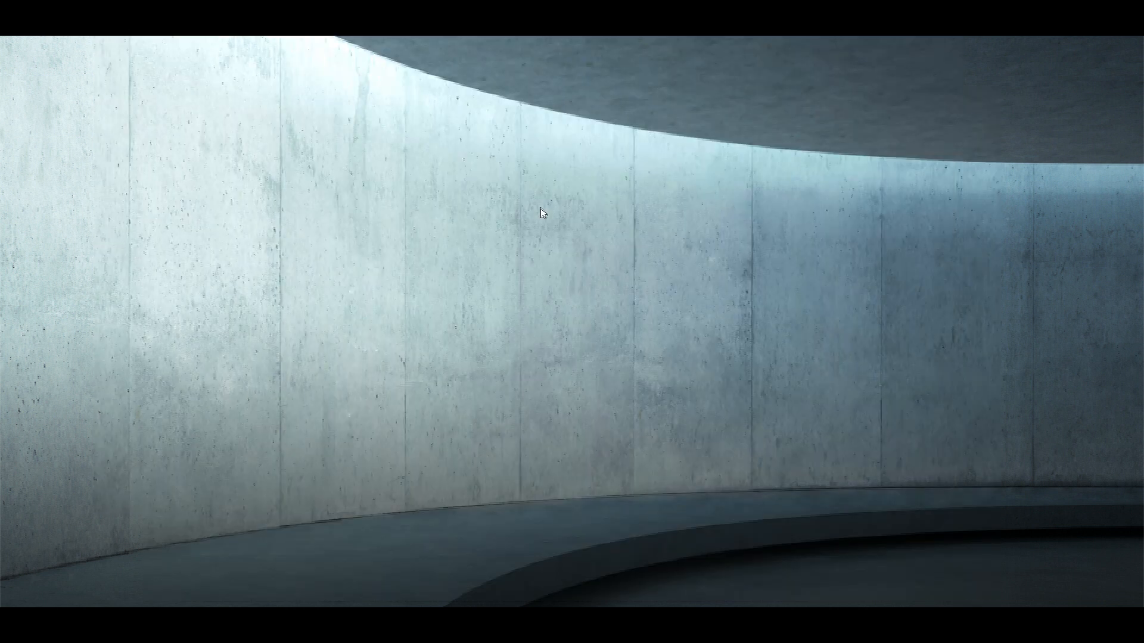